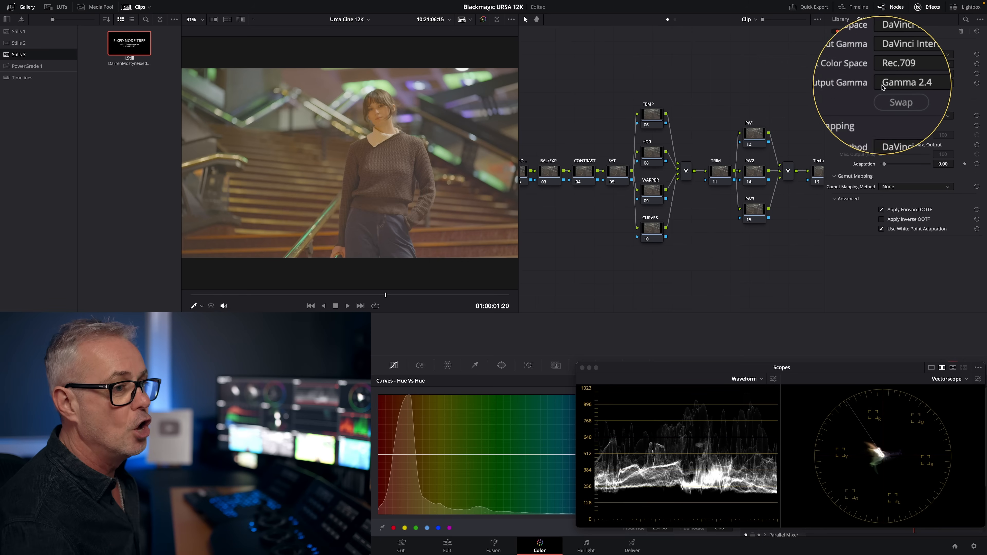
Step: Set the camera node's Color Space Transform input to Blackmagic Design Wide Gamut Gen 4/5 with Blackmagic Design Film Gen 5 gamma
{"action": "left_click", "coordinate": [920, 84]}
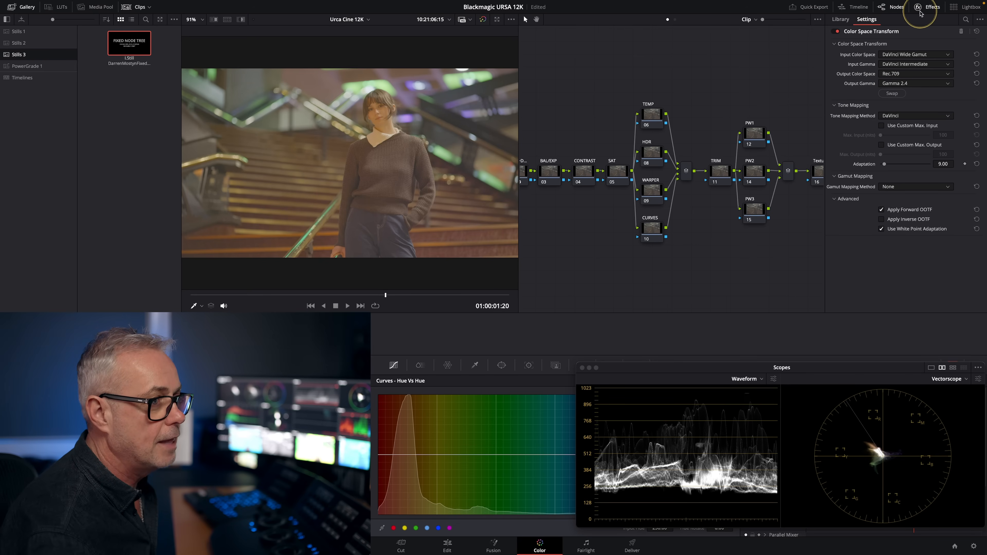
{"action": "left_click_drag", "start_coordinate": [631, 260], "coordinate": [770, 266]}
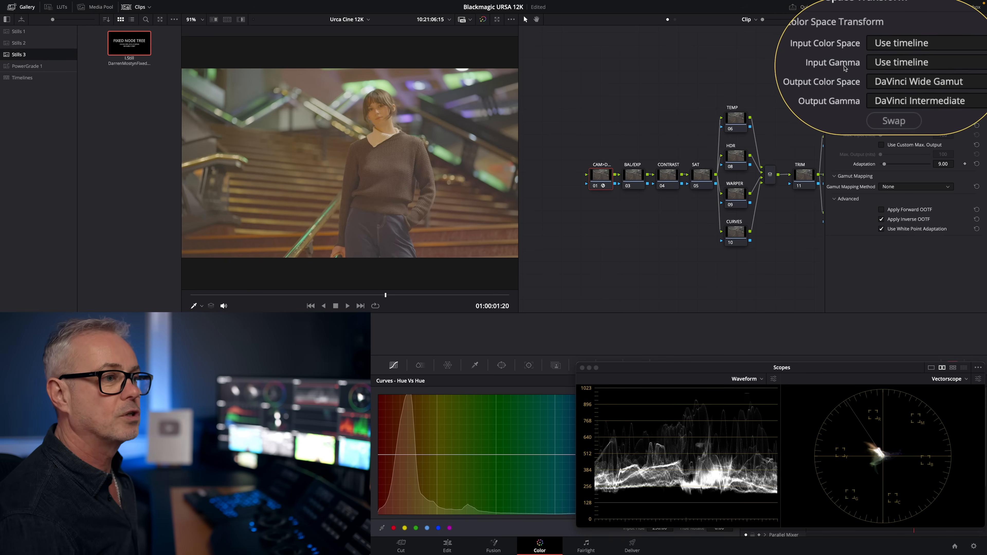
{"action": "left_click", "coordinate": [906, 55]}
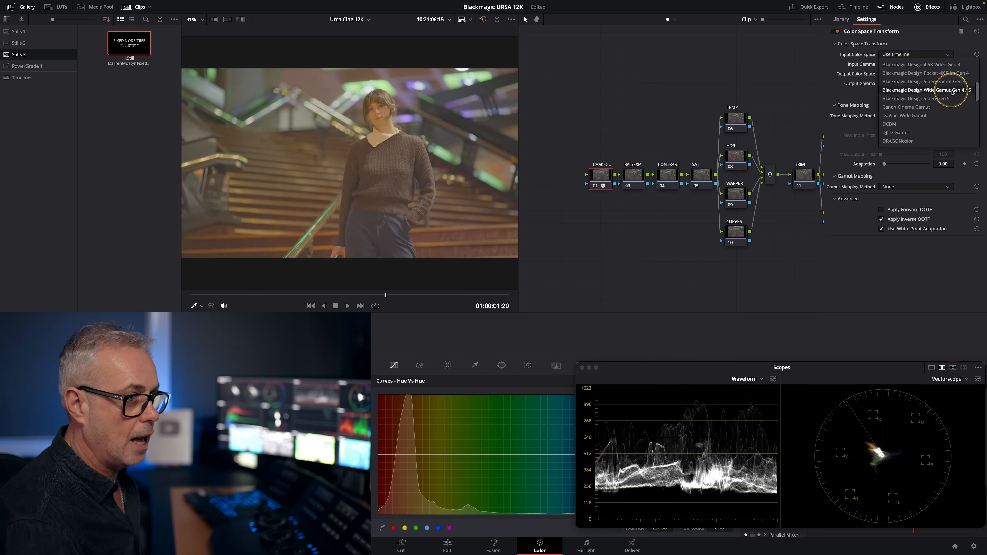
{"action": "left_click", "coordinate": [957, 91]}
{"action": "left_click", "coordinate": [913, 66]}
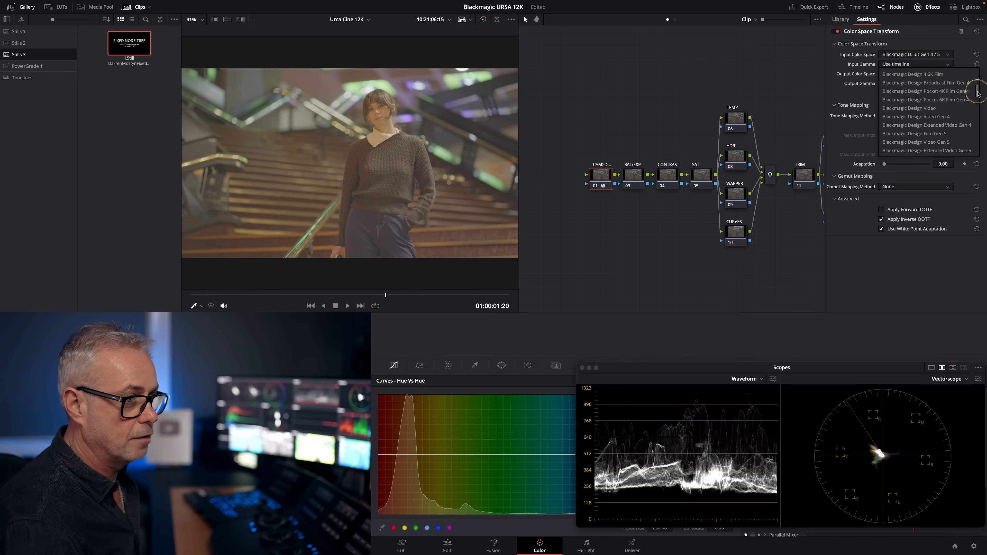
{"action": "left_click", "coordinate": [935, 134]}
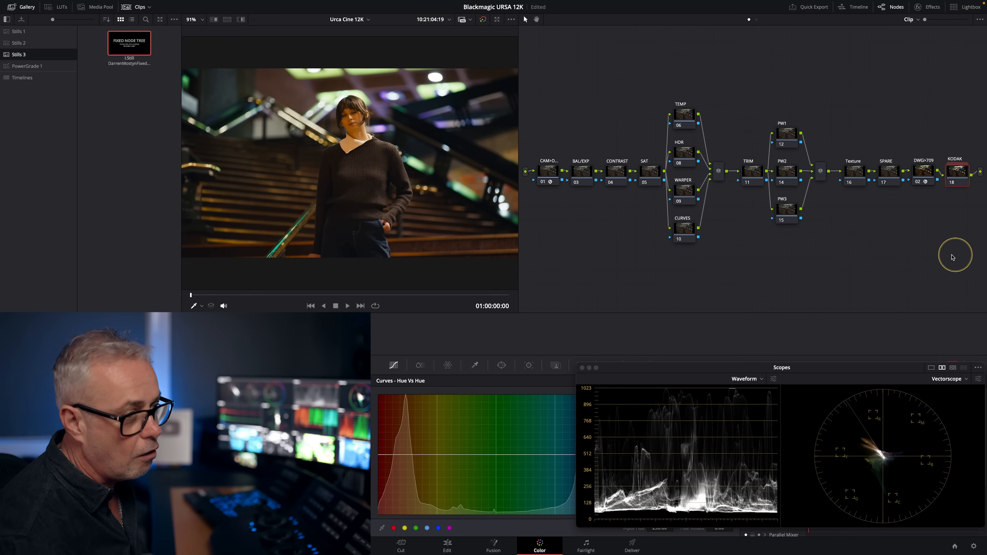
Step: Delete the KODAK node and remove the Color Space Transform from the DWG>709 node
{"action": "key", "text": "Delete"}
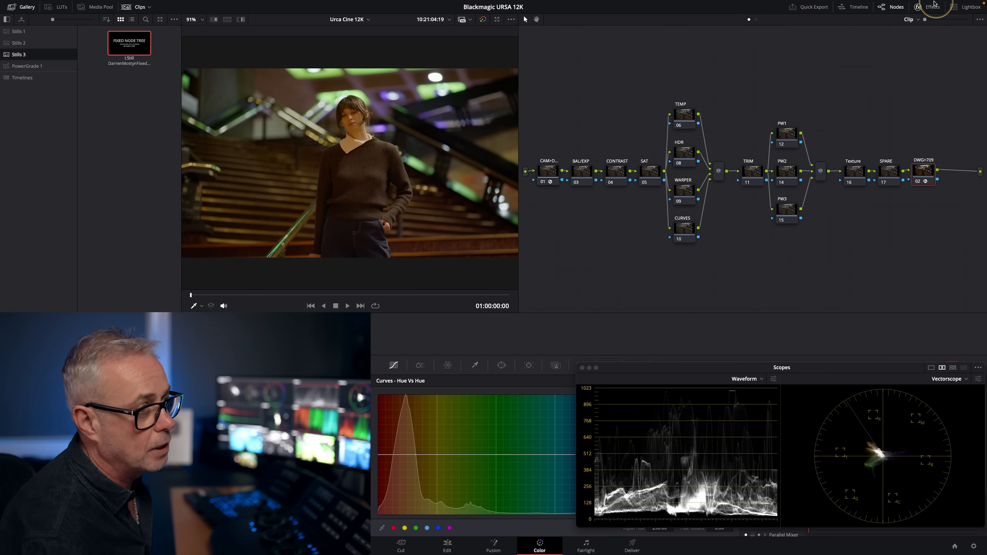
{"action": "left_click", "coordinate": [919, 9]}
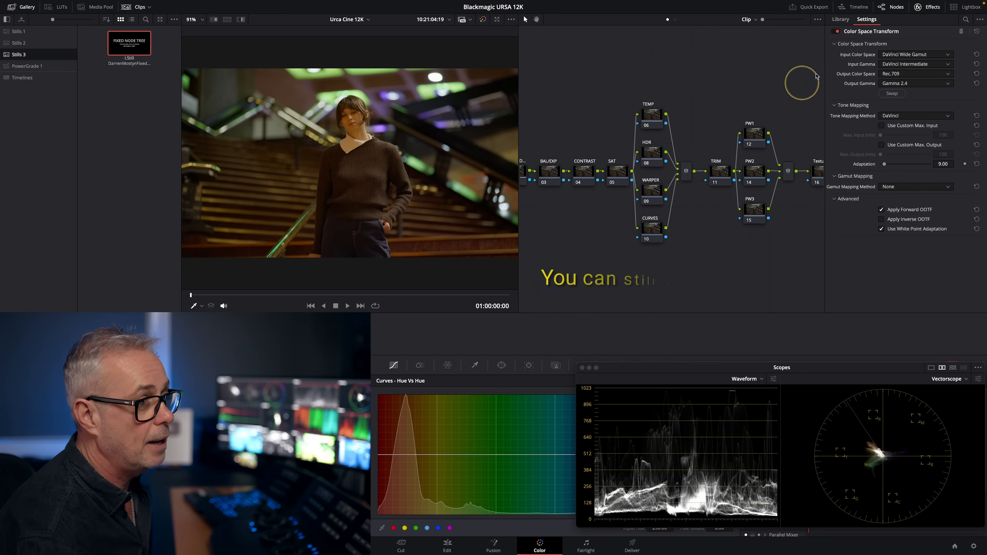
{"action": "left_click", "coordinate": [920, 11]}
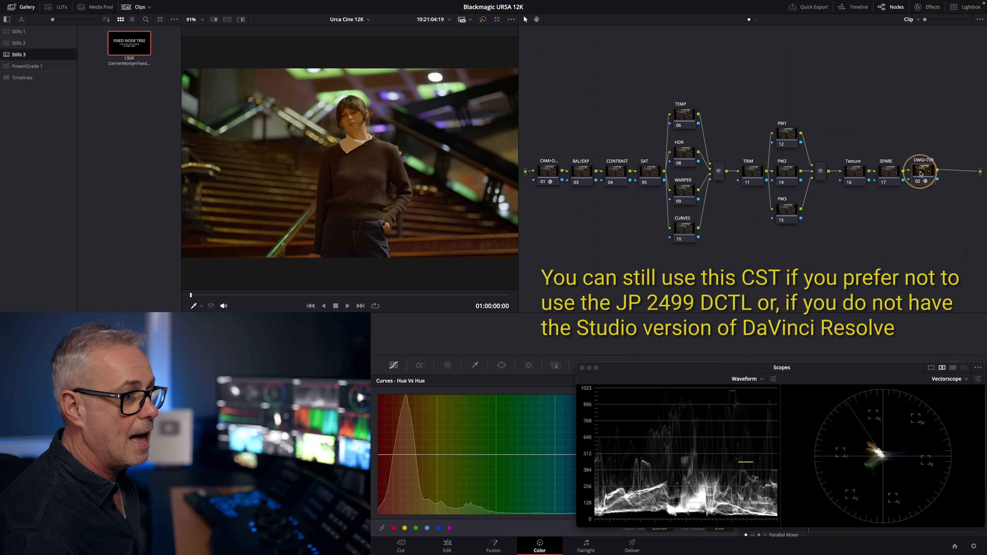
{"action": "left_click", "coordinate": [934, 179]}
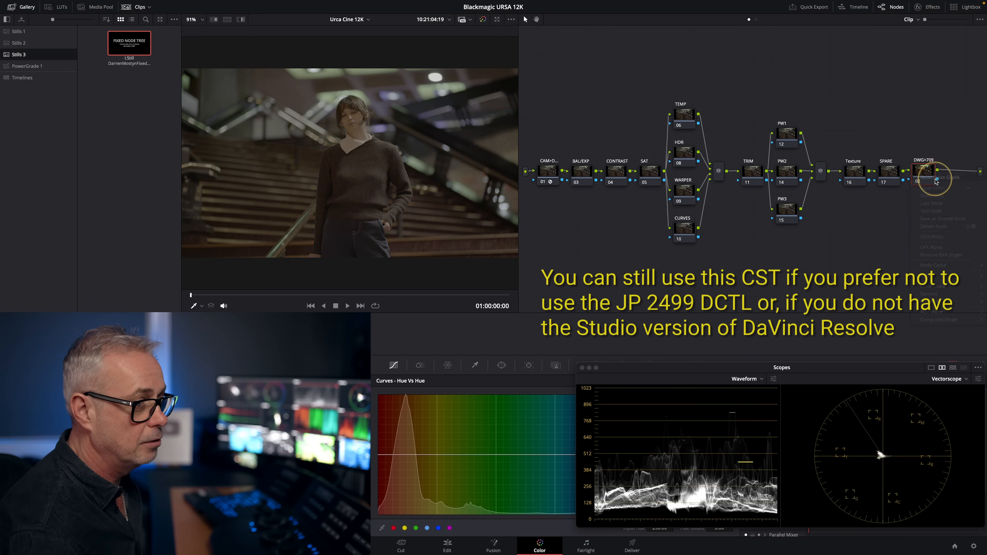
Step: Apply the DCTL effect to the DWG>709 node at the end of the node tree
{"action": "left_click", "coordinate": [933, 7]}
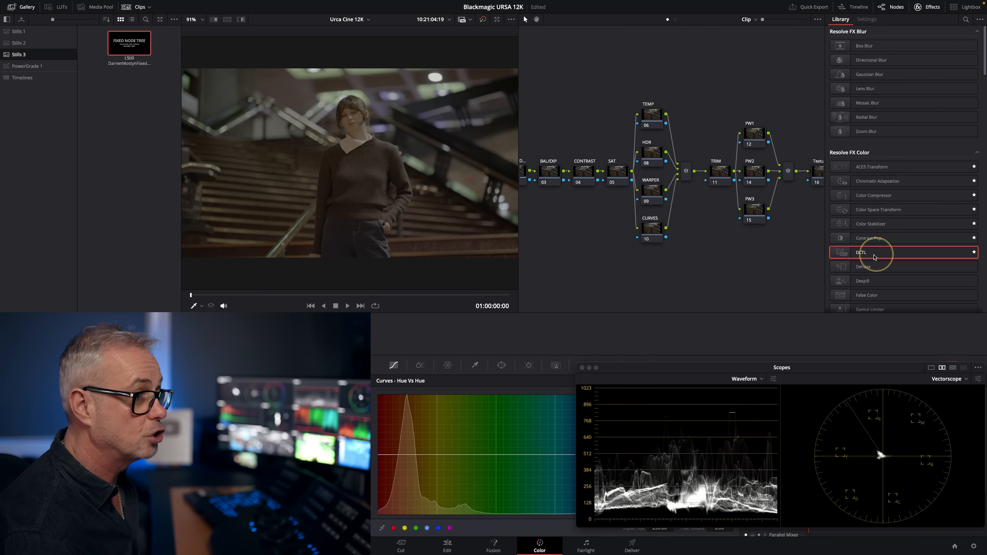
{"action": "left_click_drag", "start_coordinate": [772, 266], "coordinate": [635, 241]}
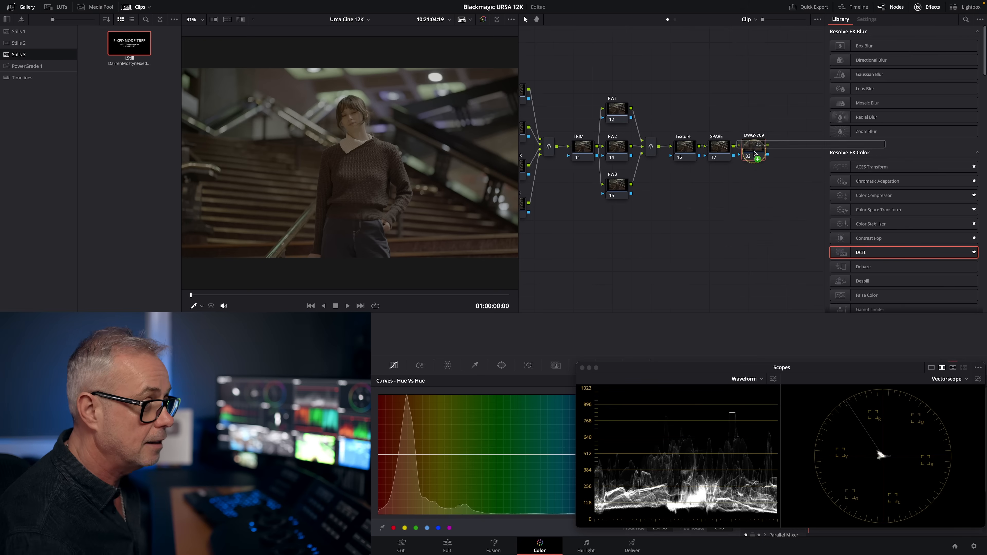
{"action": "left_click_drag", "start_coordinate": [754, 153], "coordinate": [755, 155]}
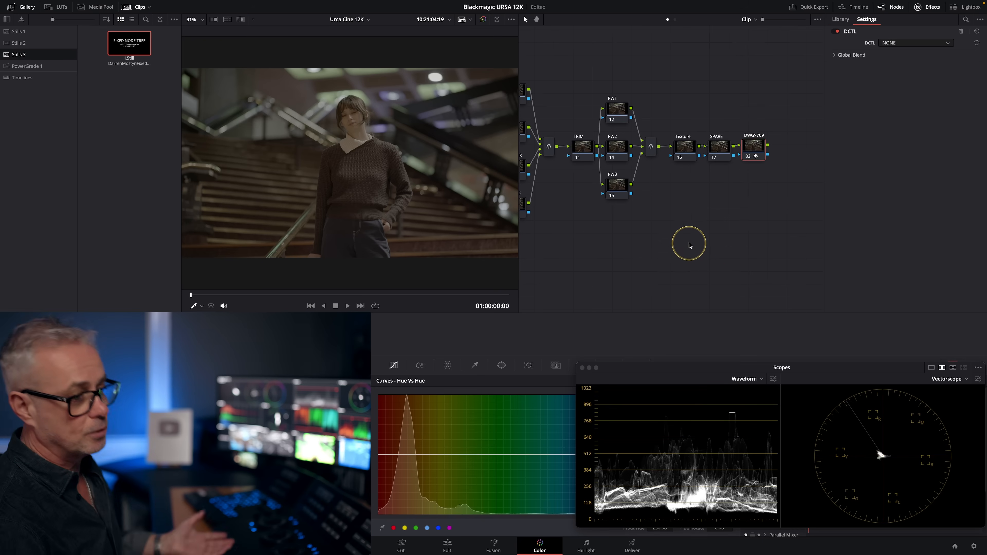
Step: Locate the LUT folder option in the project's color management settings, and load JP_2499_DRT into the DCTL effect on the last node
{"action": "left_click", "coordinate": [974, 546]}
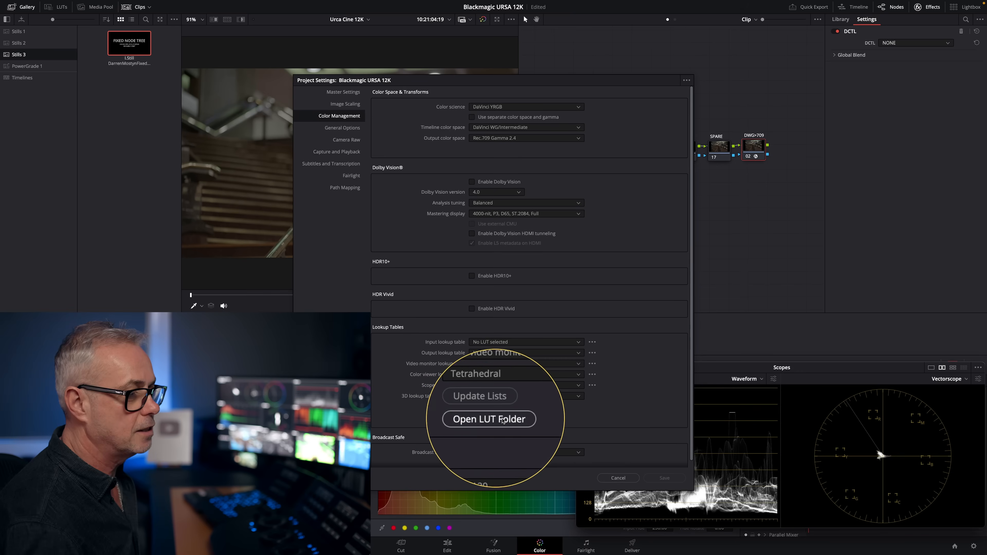
{"action": "left_click", "coordinate": [618, 480]}
{"action": "left_click", "coordinate": [909, 44]}
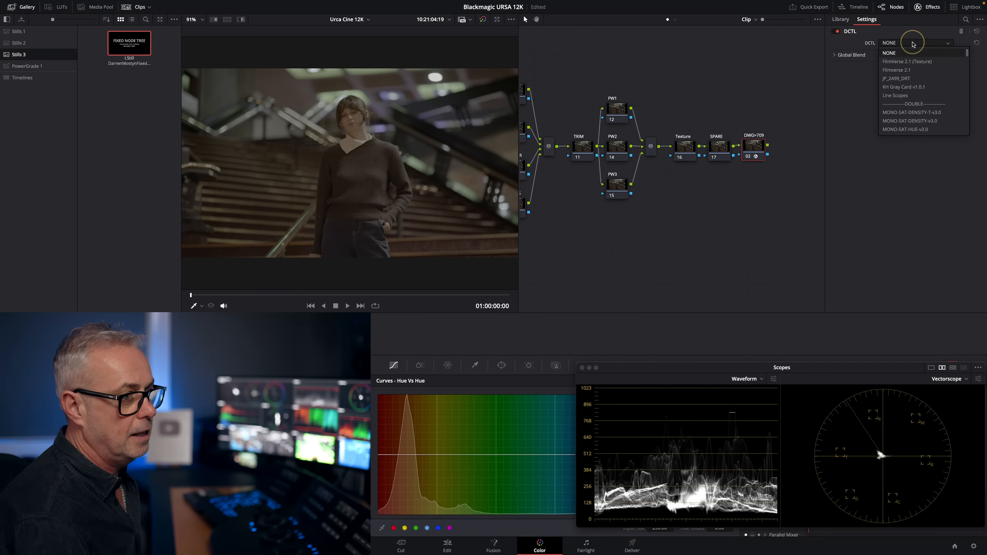
{"action": "left_click", "coordinate": [900, 78]}
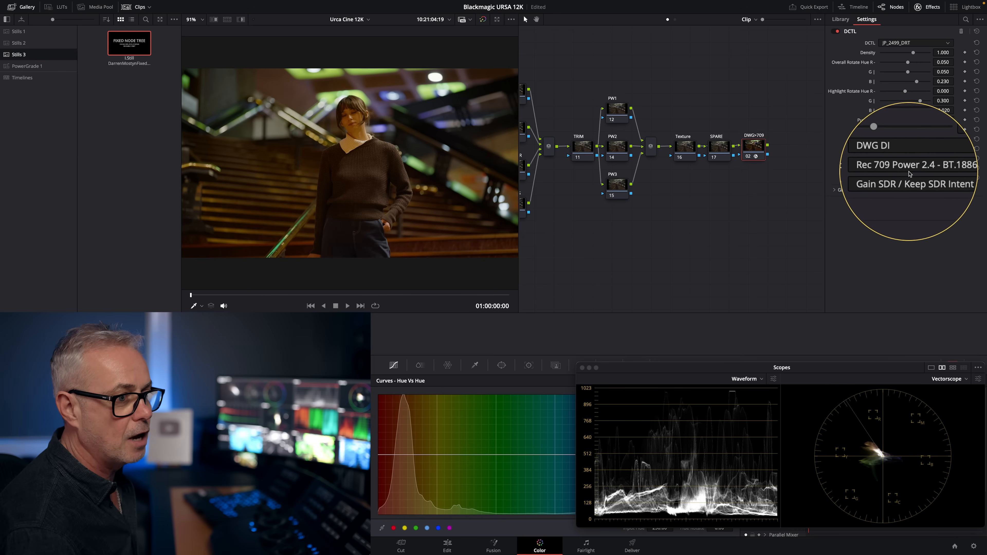
{"action": "left_click", "coordinate": [940, 170]}
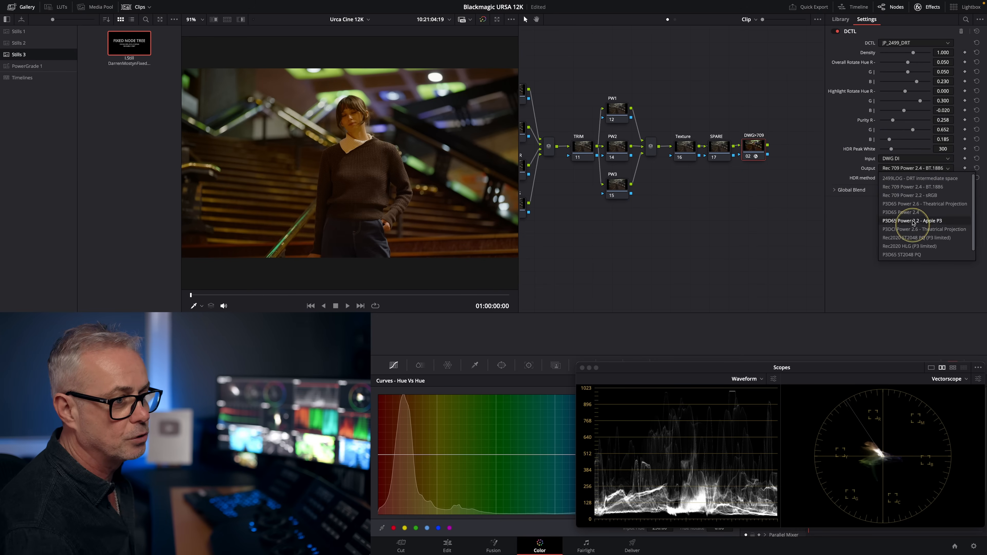
{"action": "left_click", "coordinate": [844, 225]}
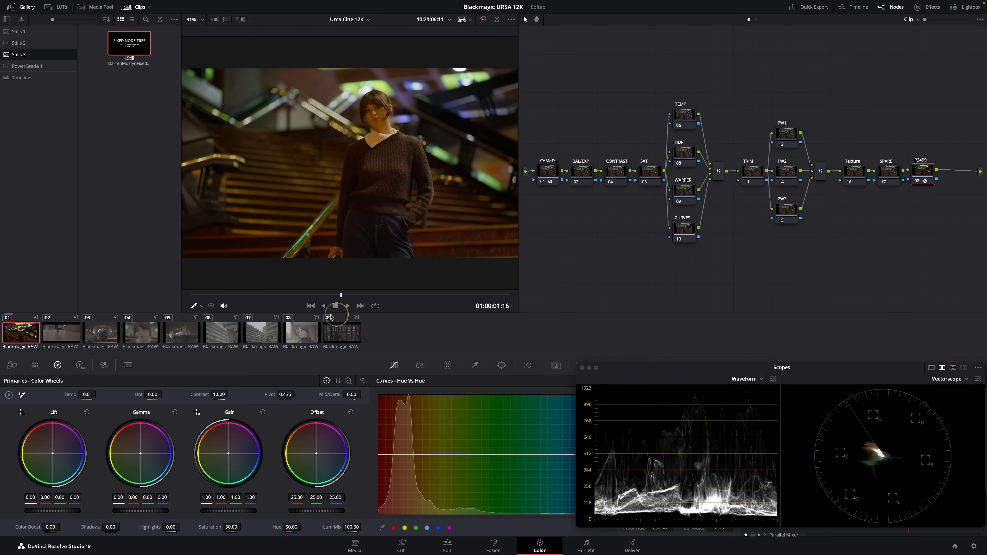
Step: Raise the Global exposure to 0.91 with the HDR color wheels on the BAL/EXP node
{"action": "left_click", "coordinate": [358, 339]}
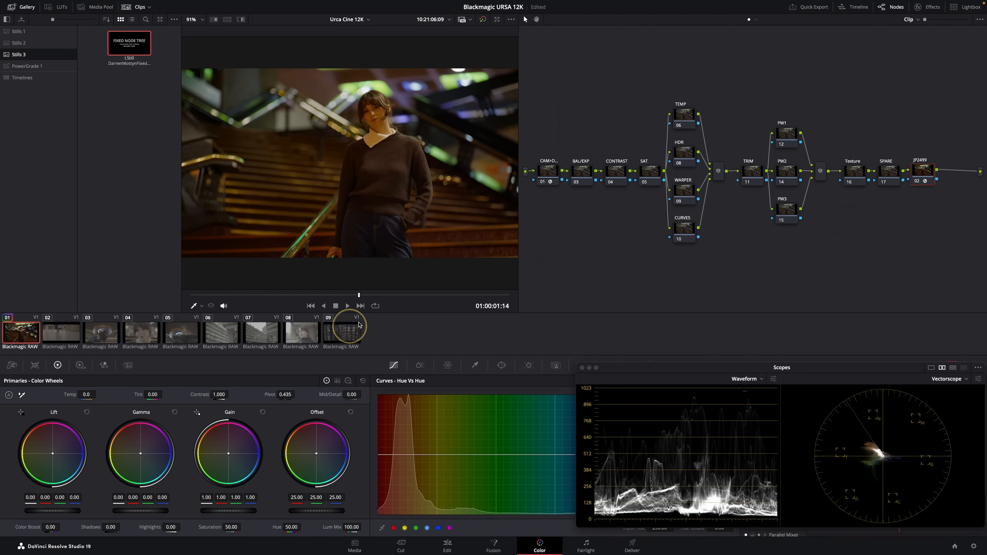
{"action": "left_click", "coordinate": [579, 174]}
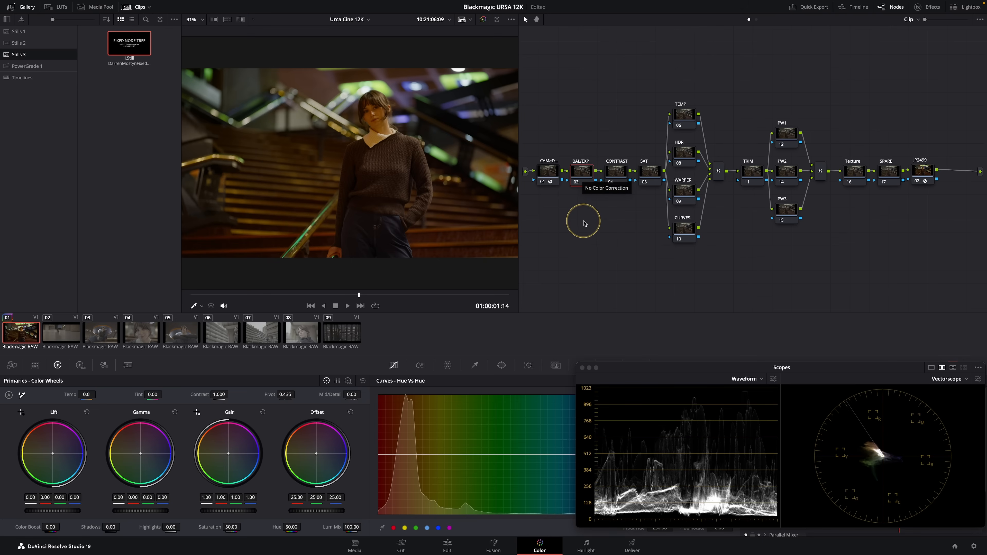
{"action": "left_click", "coordinate": [80, 365]}
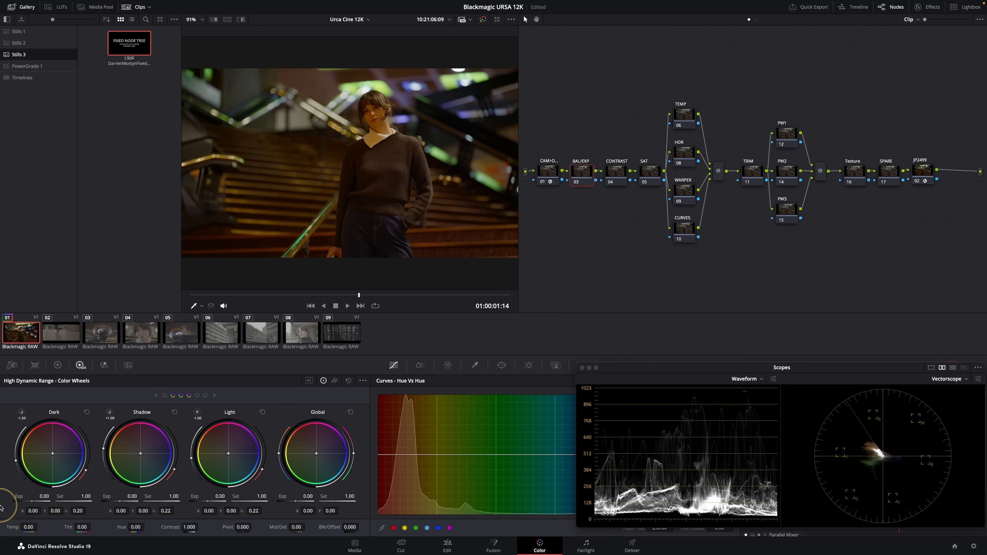
{"action": "left_click_drag", "start_coordinate": [307, 496], "coordinate": [458, 493]}
Step: Shift the Global HDR wheel's color balance to X 0.03, Y -0.01 and compare the BAL/EXP correction on and off
{"action": "left_click", "coordinate": [12, 365]}
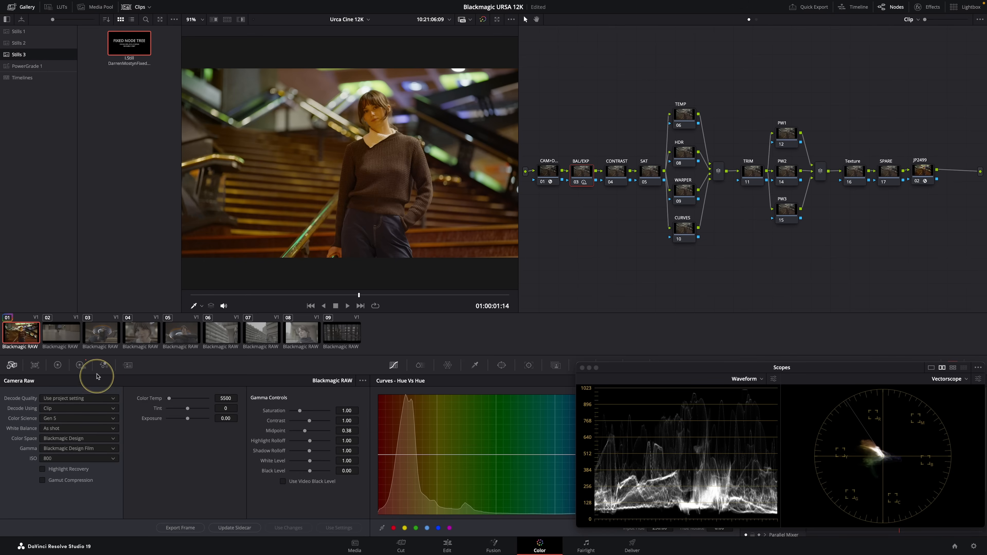
{"action": "left_click", "coordinate": [80, 365]}
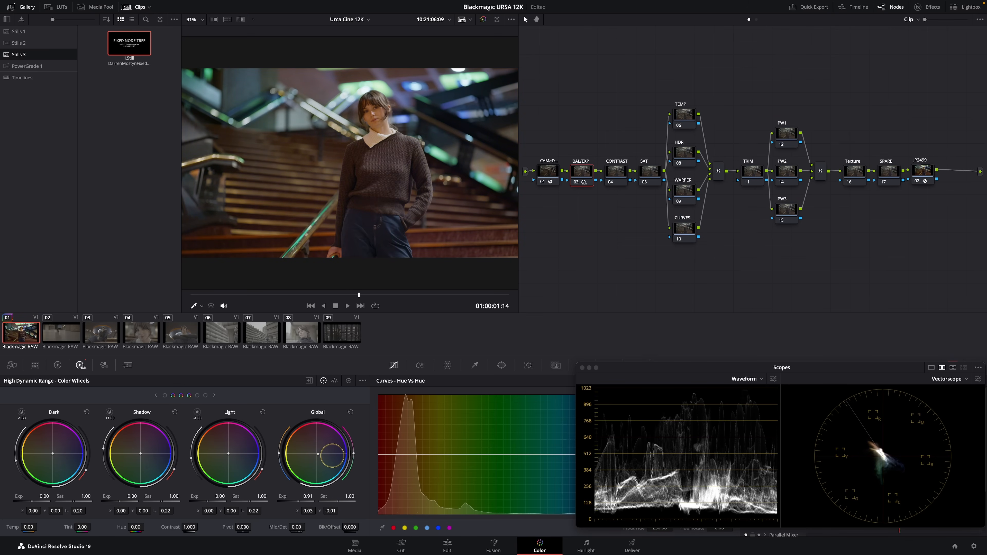
{"action": "key", "text": "super+d"}
{"action": "key", "text": "super+d"}
{"action": "key", "text": "super+d"}
{"action": "key", "text": "super+d"}
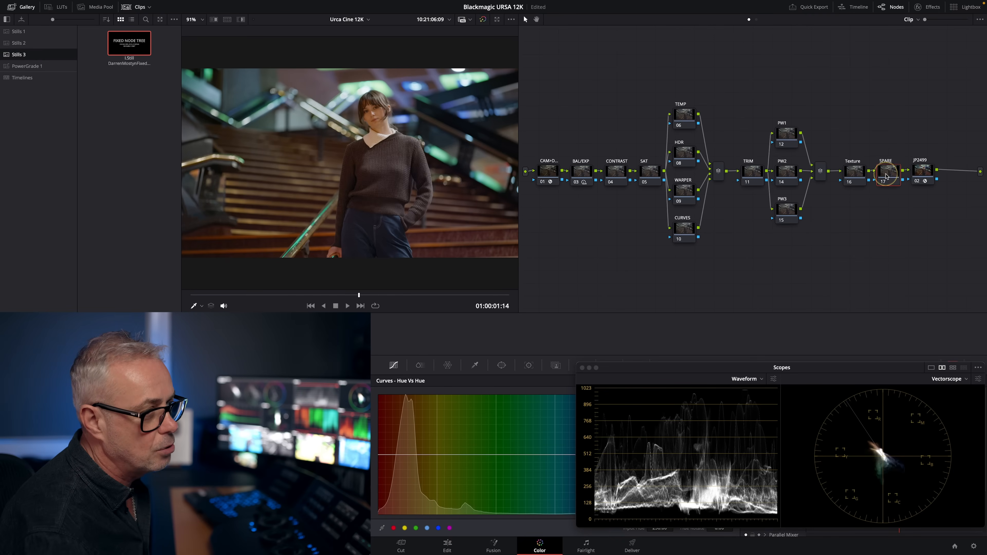
Step: Rename the SPARE node as LOOK
{"action": "left_click", "coordinate": [888, 176]}
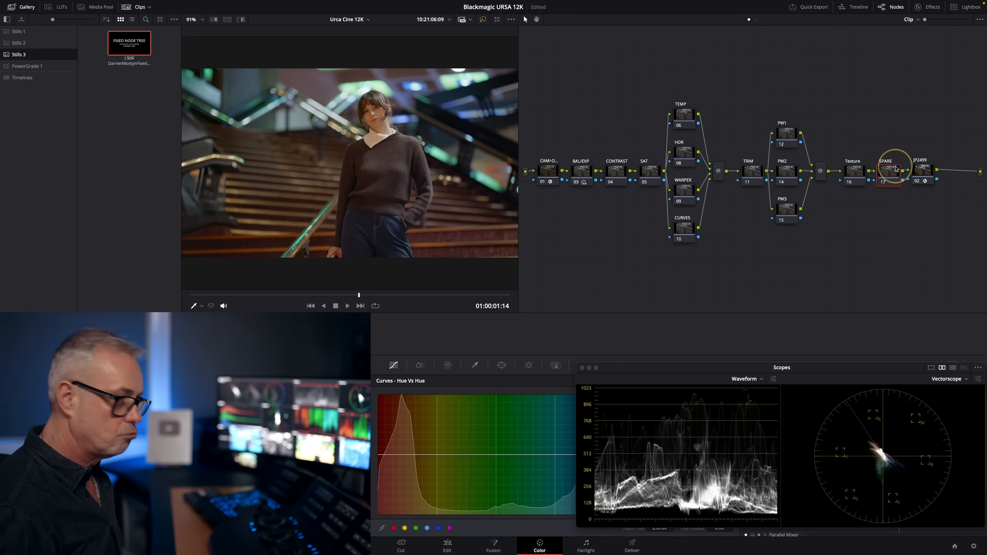
{"action": "type", "text": "LOO"}
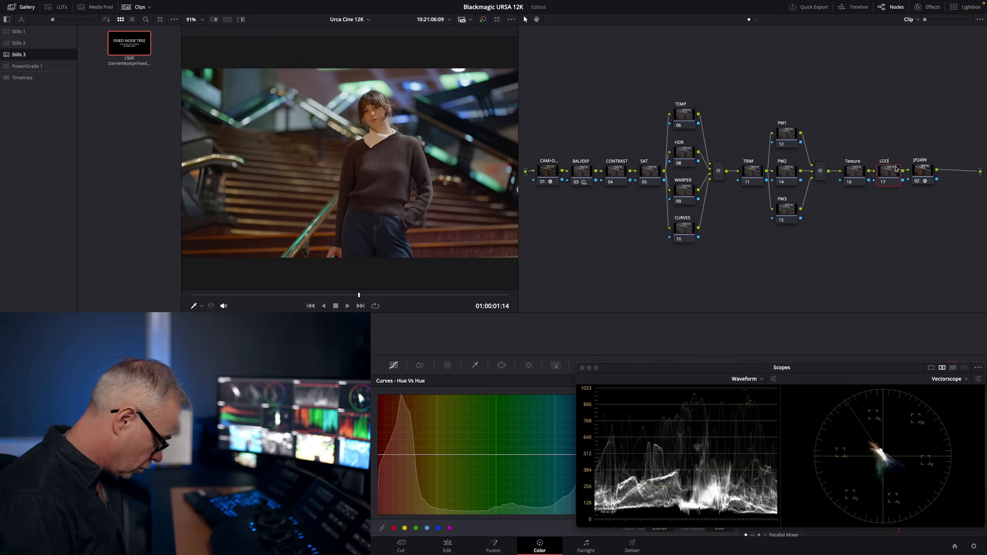
{"action": "type", "text": "K"}
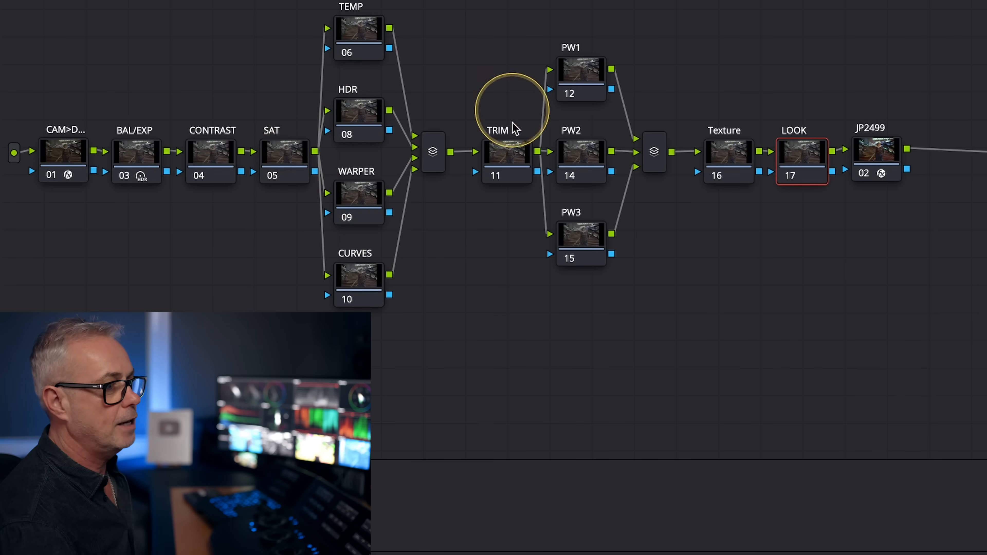
Step: Review the later stages of the node tree by selecting the TRIM node, the three PW nodes and the Texture node
{"action": "left_click", "coordinate": [509, 155]}
{"action": "left_click_drag", "start_coordinate": [507, 150], "coordinate": [504, 149]}
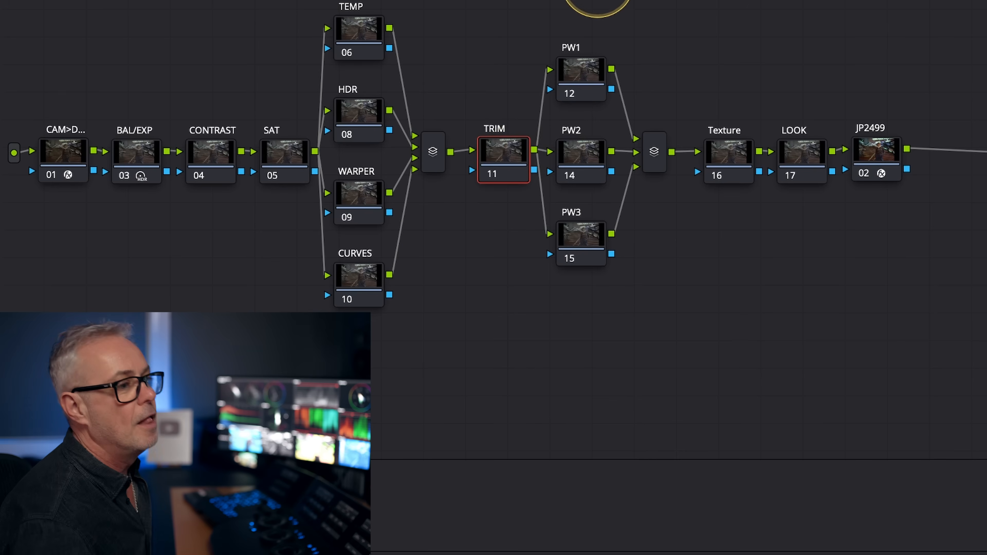
{"action": "left_click_drag", "start_coordinate": [598, 10], "coordinate": [601, 349]}
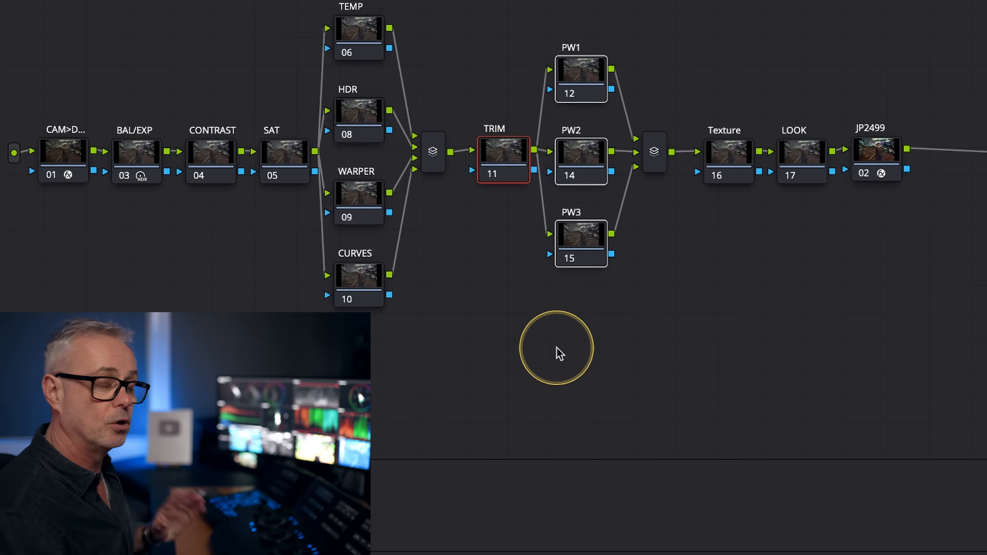
{"action": "left_click", "coordinate": [730, 157]}
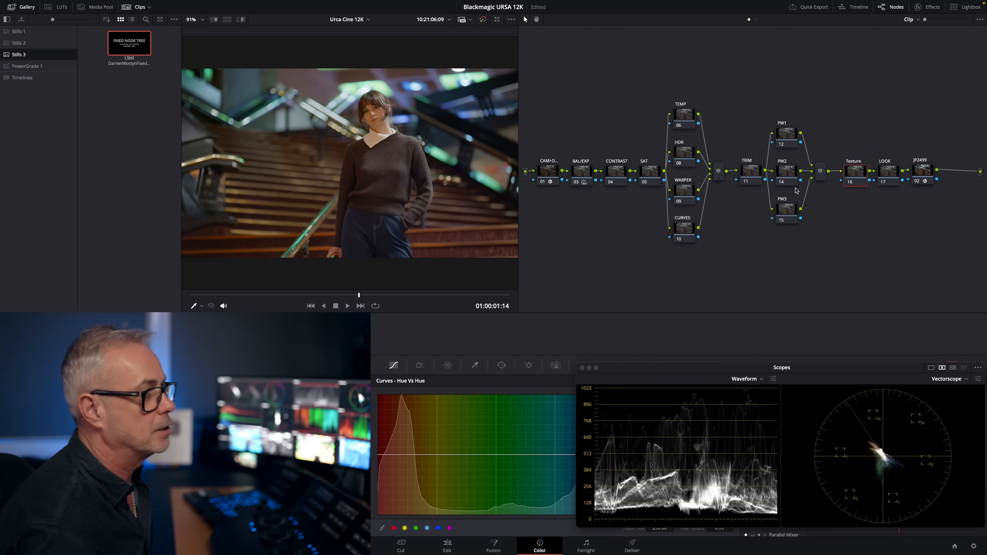
Step: Apply the Film Look Creator effect to the LOOK node and choose the Clean Slate preset
{"action": "left_click", "coordinate": [888, 172]}
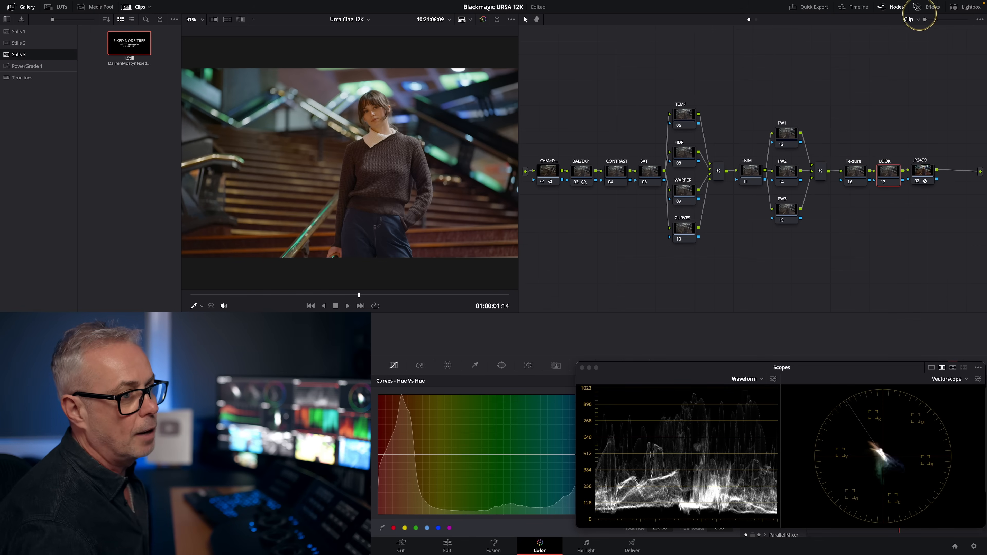
{"action": "left_click", "coordinate": [931, 7]}
{"action": "left_click_drag", "start_coordinate": [790, 245], "coordinate": [627, 233]}
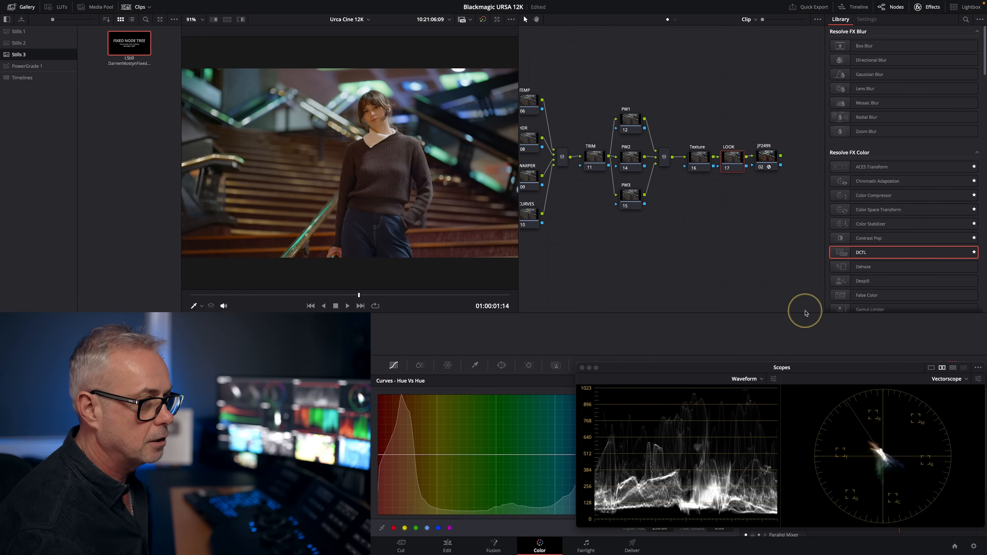
{"action": "scroll", "coordinate": [899, 194], "scroll_direction": "down", "scroll_amount": 5}
{"action": "left_click_drag", "start_coordinate": [890, 207], "coordinate": [732, 157]}
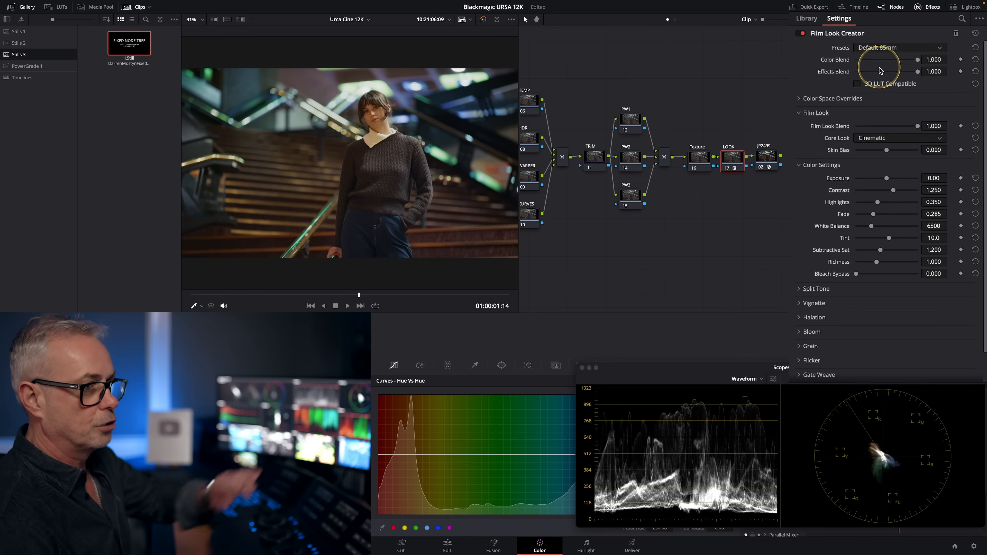
{"action": "left_click", "coordinate": [902, 45]}
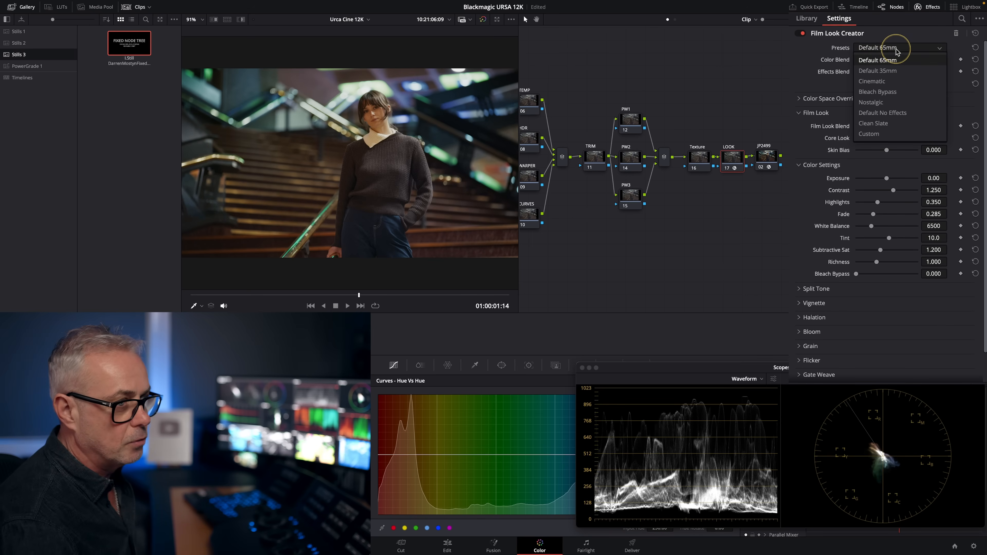
{"action": "left_click", "coordinate": [874, 123]}
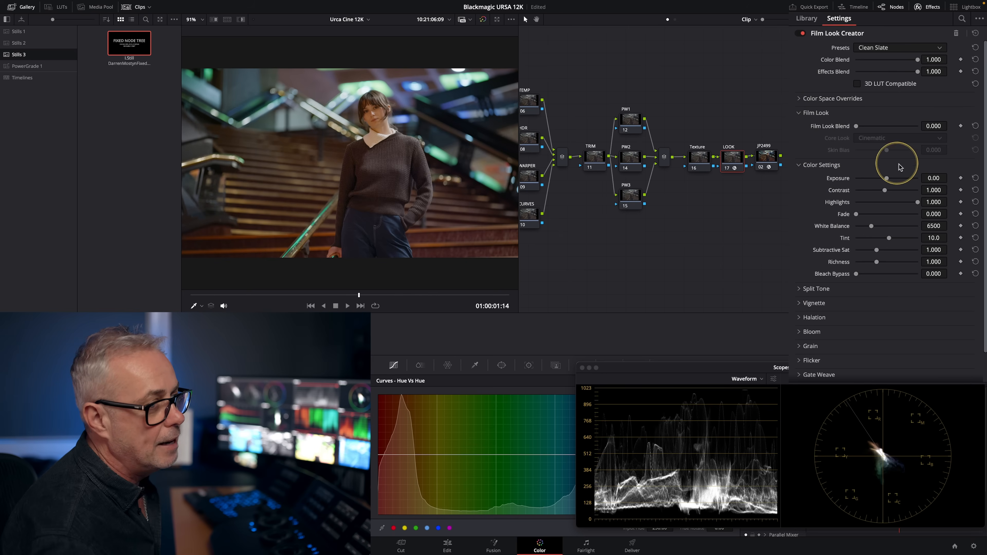
Step: Set the Film Look Blend to 0.581 with the Rochester core look and a Skin Bias of 0.442, and compare the look on and off
{"action": "left_click_drag", "start_coordinate": [856, 126], "coordinate": [890, 126]}
{"action": "left_click", "coordinate": [886, 139]}
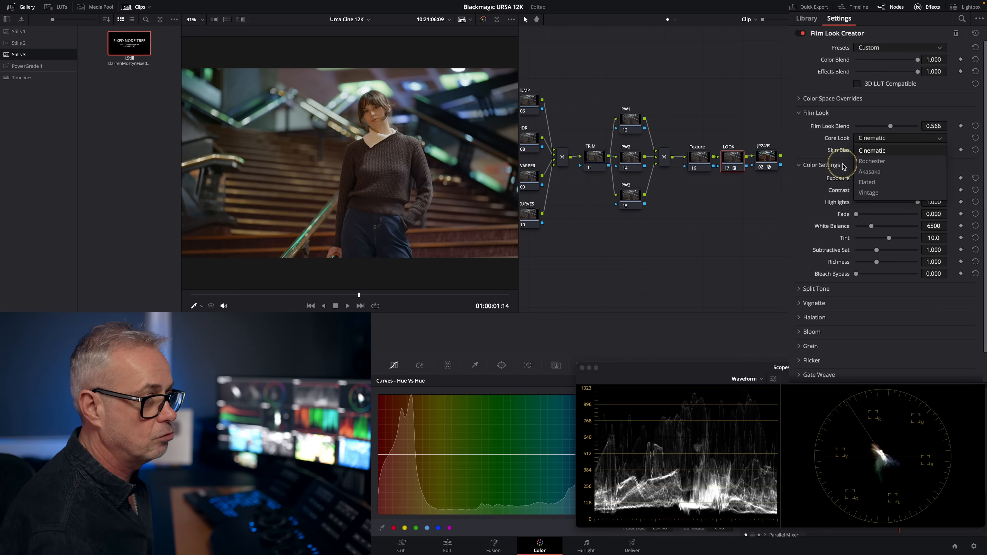
{"action": "left_click", "coordinate": [872, 161]}
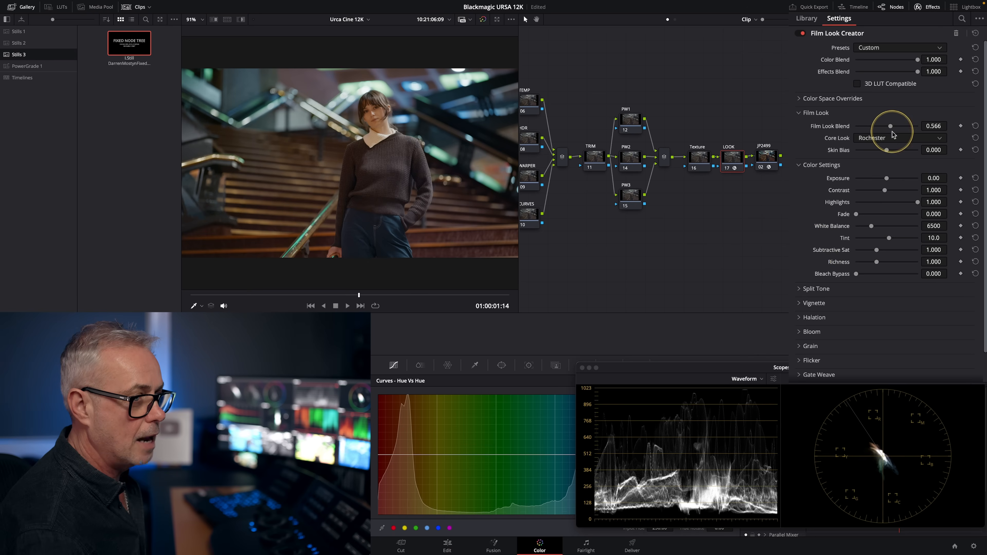
{"action": "left_click_drag", "start_coordinate": [891, 128], "coordinate": [904, 152]}
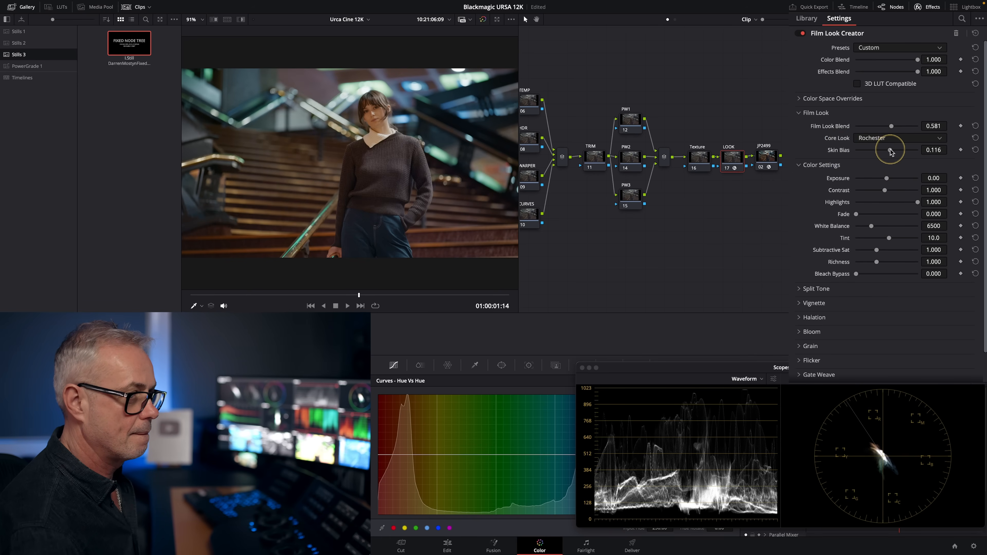
{"action": "key", "text": "super+d"}
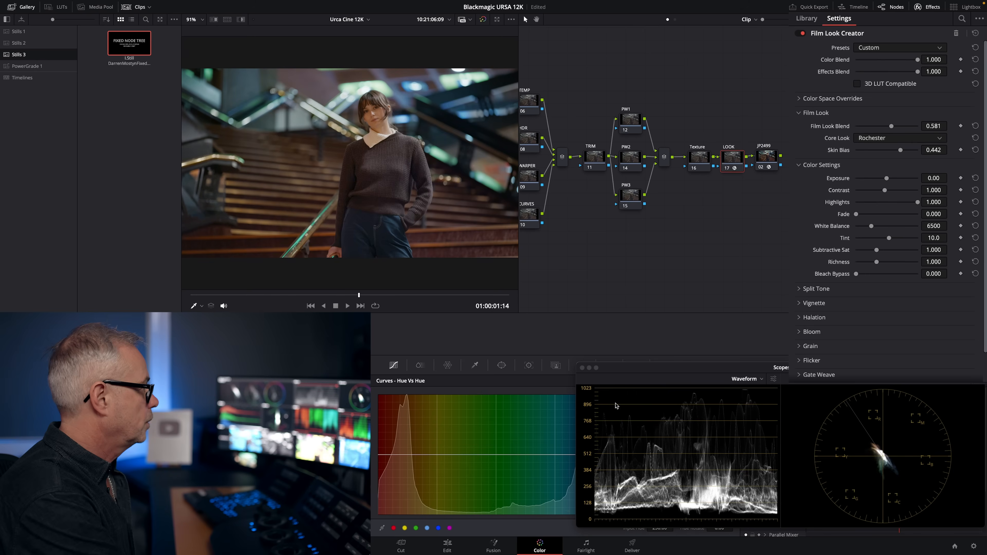
{"action": "key", "text": "super+d"}
{"action": "key", "text": "super+d"}
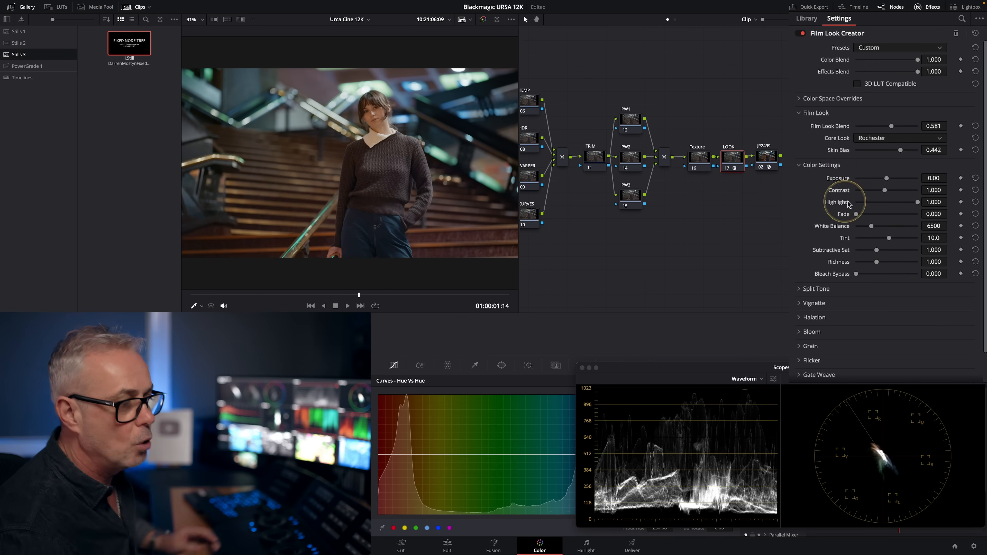
Step: Raise Subtractive Sat to 1.209 and enable highlights-only Halation with an Amount of 0.496
{"action": "left_click", "coordinate": [881, 249]}
{"action": "left_click_drag", "start_coordinate": [881, 250], "coordinate": [878, 251]}
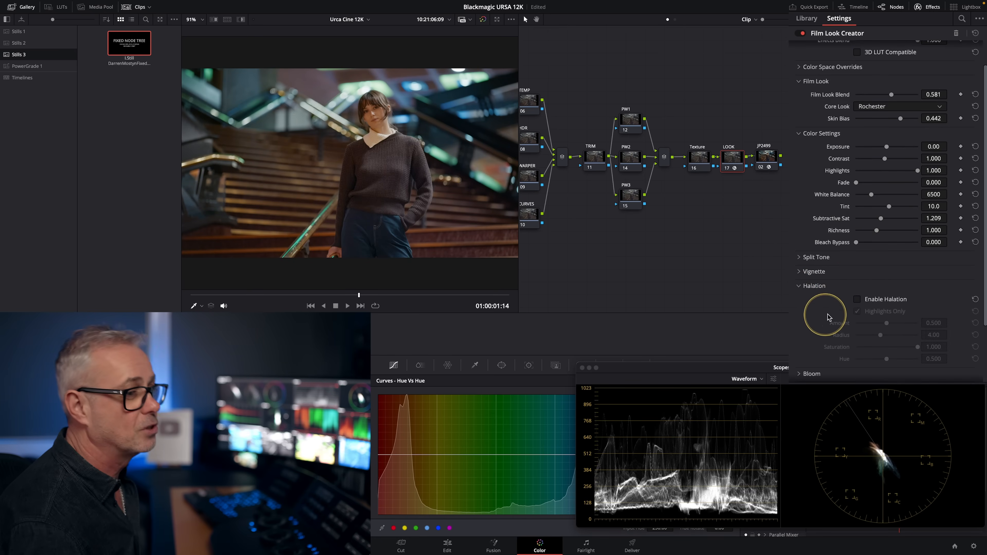
{"action": "left_click", "coordinate": [857, 300]}
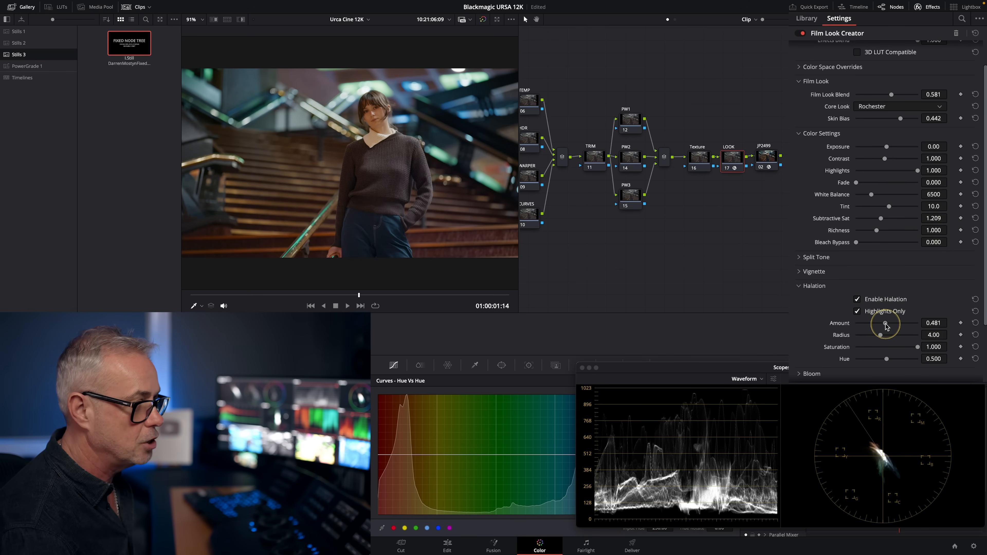
{"action": "left_click_drag", "start_coordinate": [885, 324], "coordinate": [887, 324]}
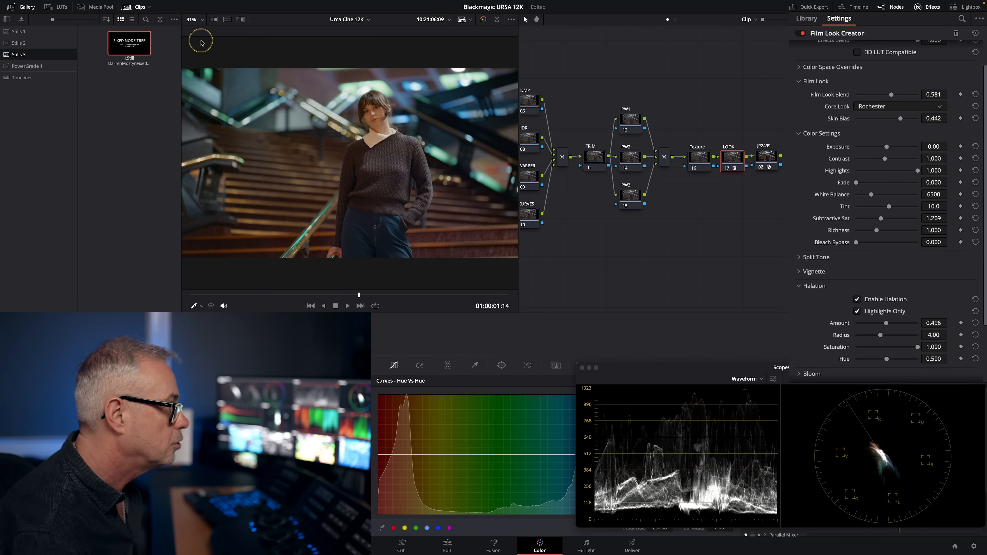
Step: Compare the image with Halation on and off, and reduce its Amount to 0.240 and Radius to 3.26
{"action": "left_click", "coordinate": [196, 19]}
{"action": "left_click", "coordinate": [194, 81]}
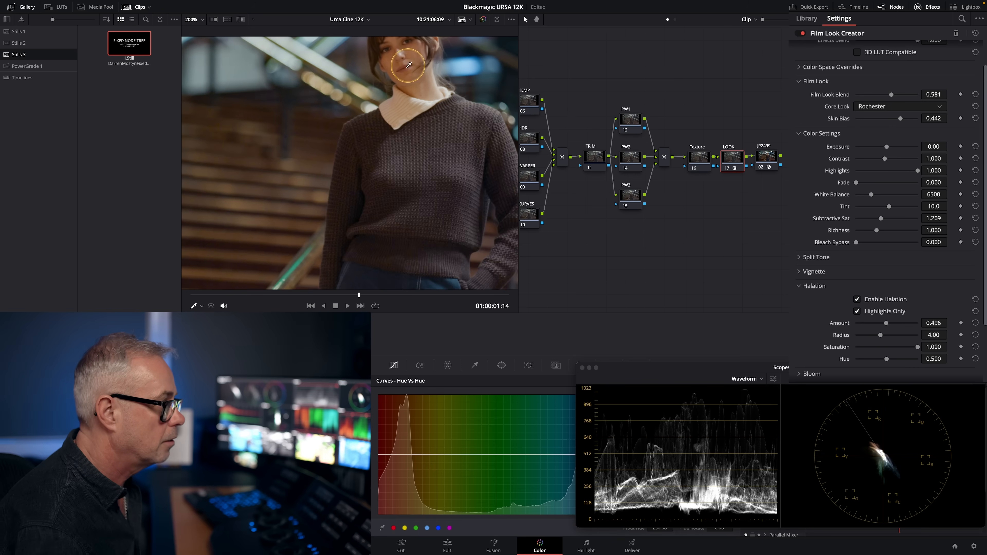
{"action": "left_click", "coordinate": [857, 301]}
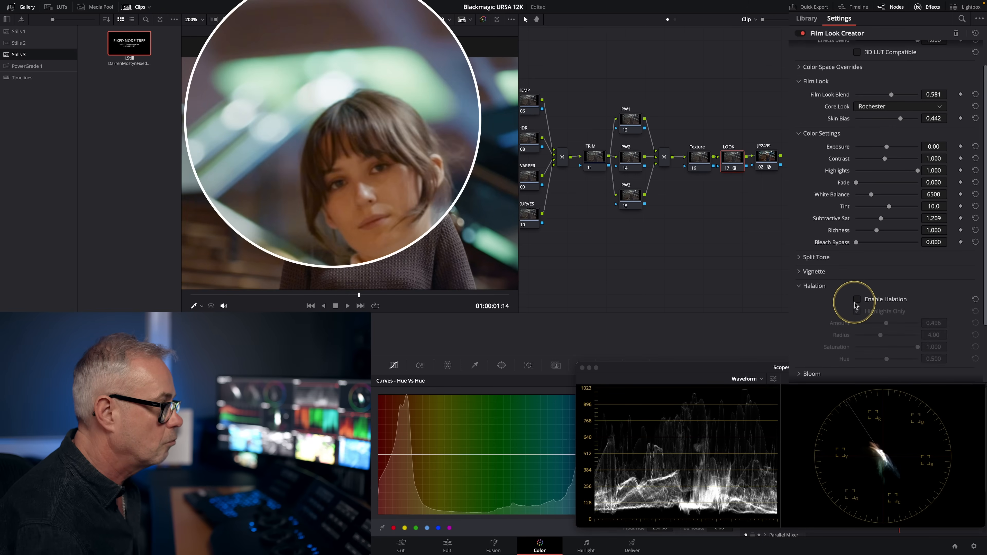
{"action": "left_click", "coordinate": [857, 301]}
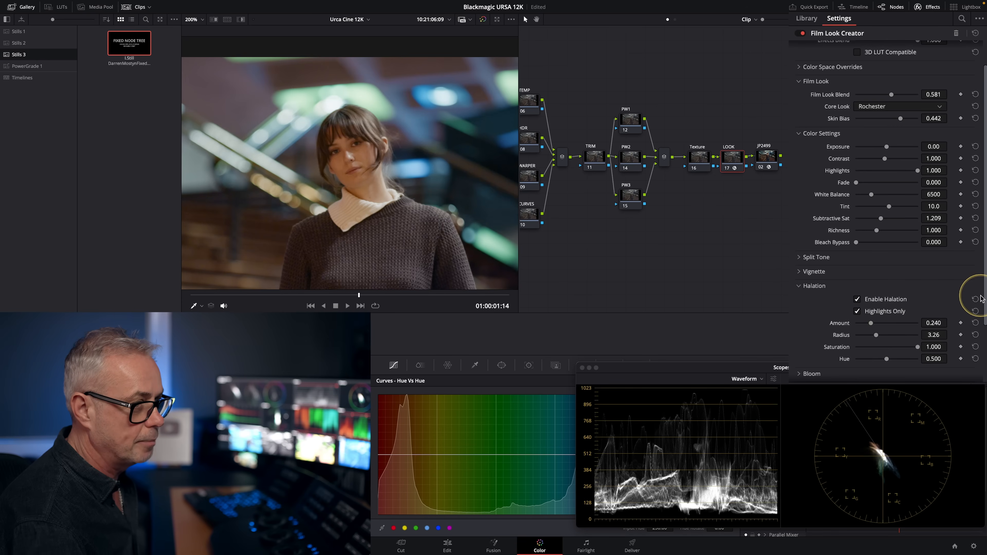
Step: Enable Bloom in the Film Look Creator and lower its Amount
{"action": "scroll", "coordinate": [985, 306], "scroll_direction": "down", "scroll_amount": 3}
{"action": "left_click", "coordinate": [801, 308]}
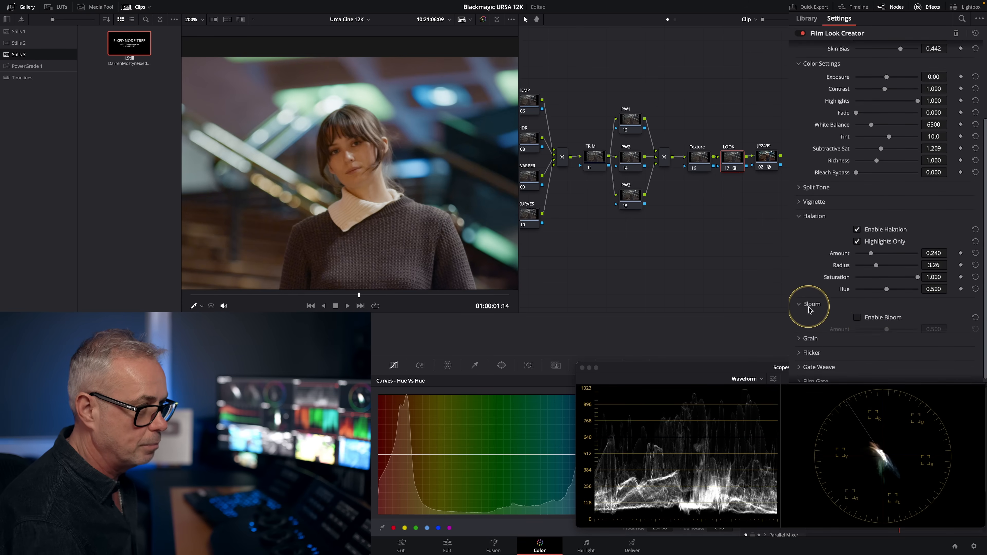
{"action": "left_click_drag", "start_coordinate": [887, 333], "coordinate": [875, 333]}
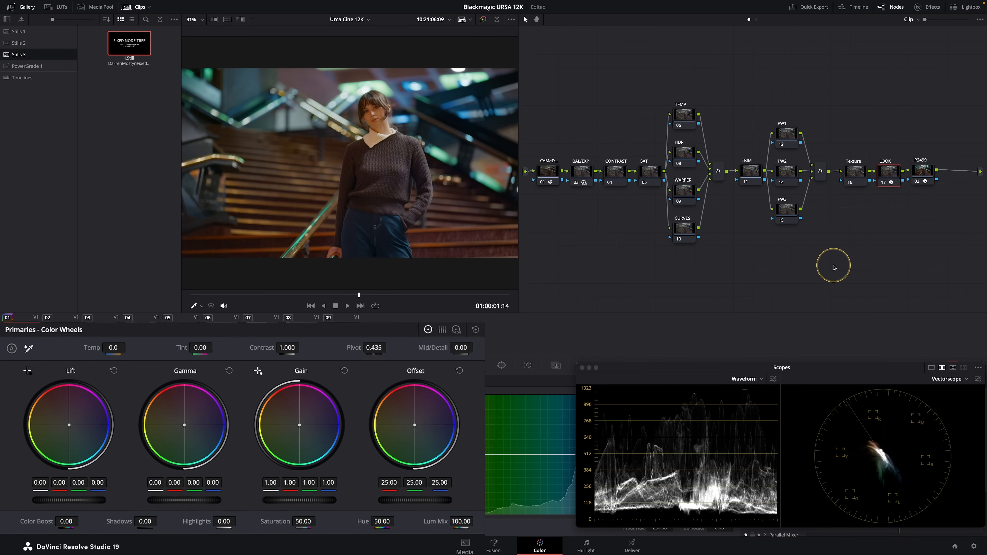
Step: Shift the BAL/EXP node's Gamma wheel to red -0.01 and blue 0.01, and compare the node on and off
{"action": "left_click", "coordinate": [584, 179]}
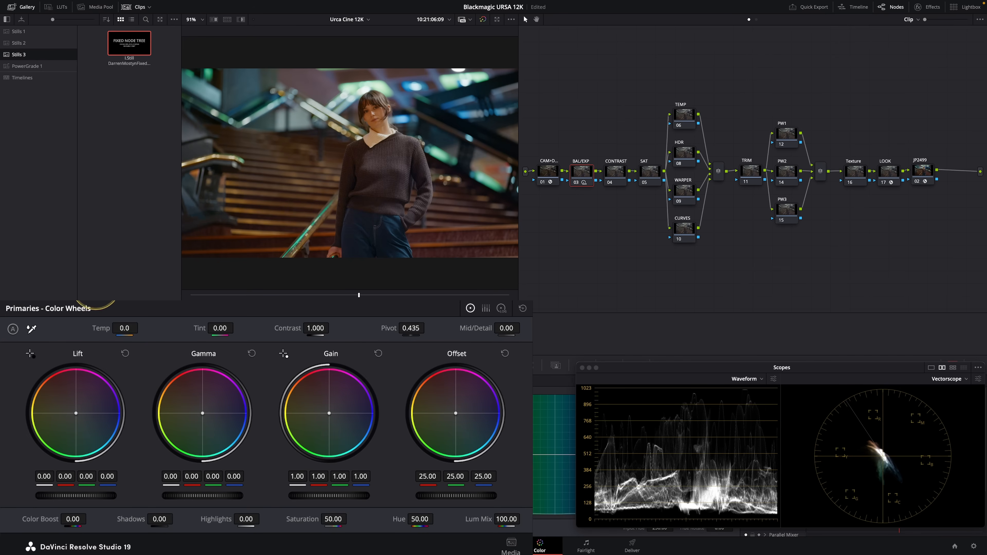
{"action": "left_click_drag", "start_coordinate": [202, 413], "coordinate": [227, 434]}
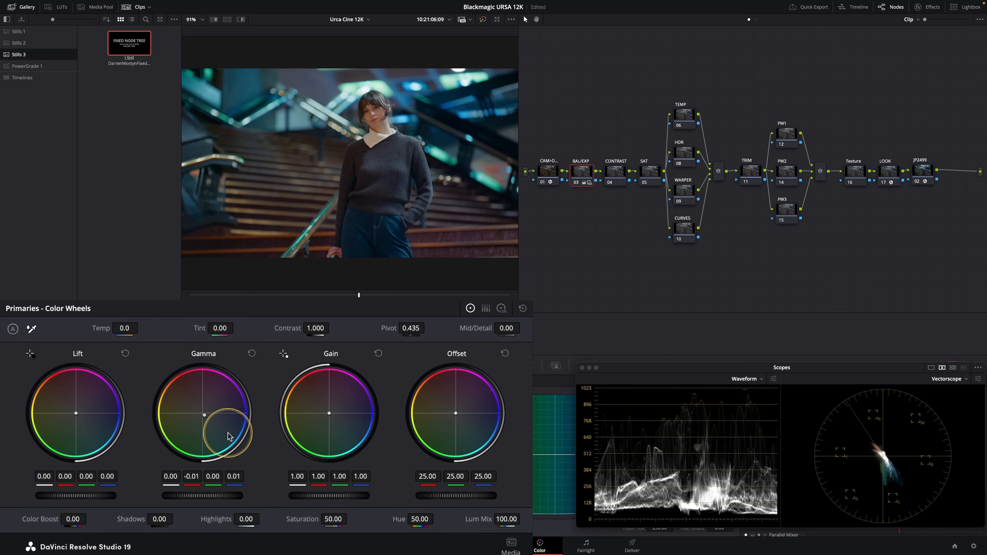
{"action": "left_click_drag", "start_coordinate": [456, 480], "coordinate": [451, 479]}
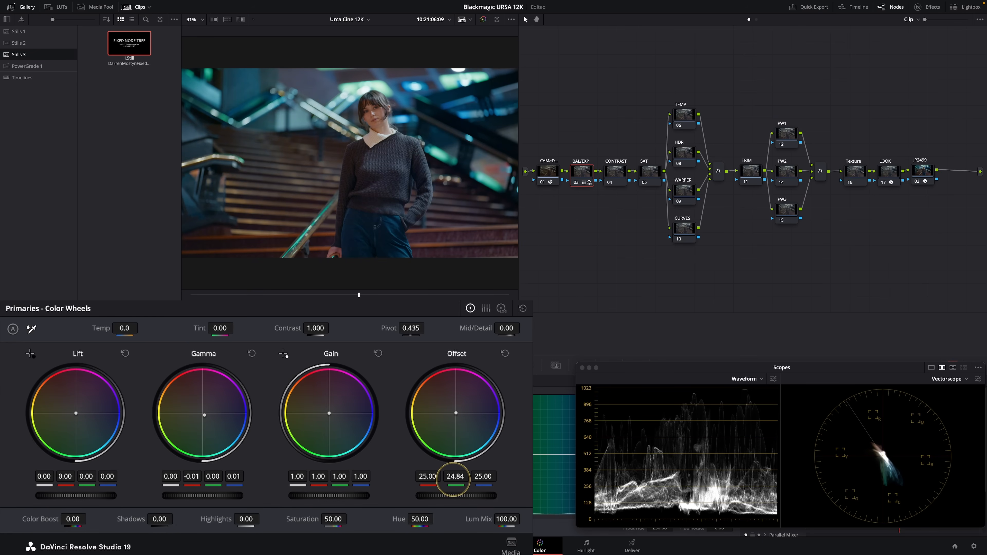
{"action": "key", "text": "ctrl+d"}
{"action": "key", "text": "ctrl+d"}
{"action": "key", "text": "ctrl+d"}
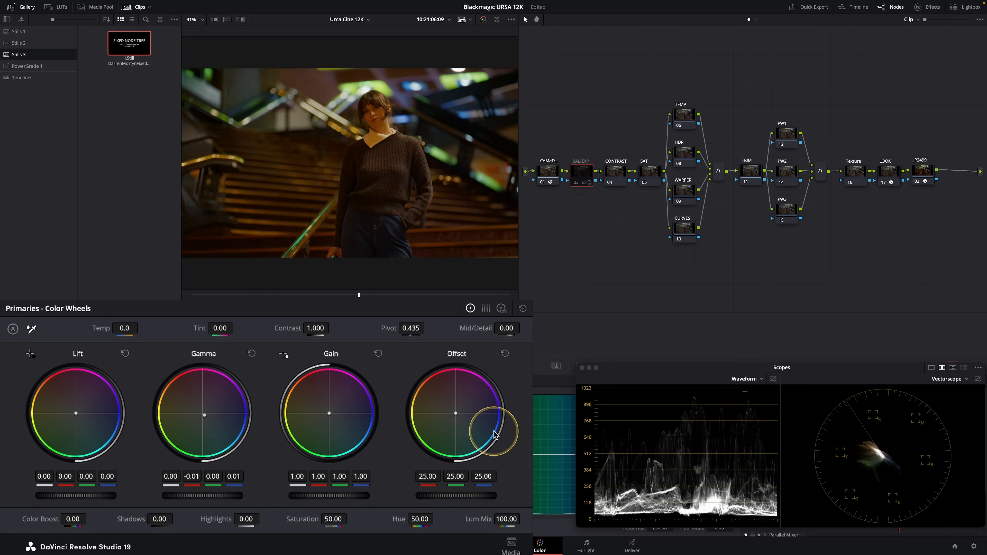
{"action": "key", "text": "ctrl+d"}
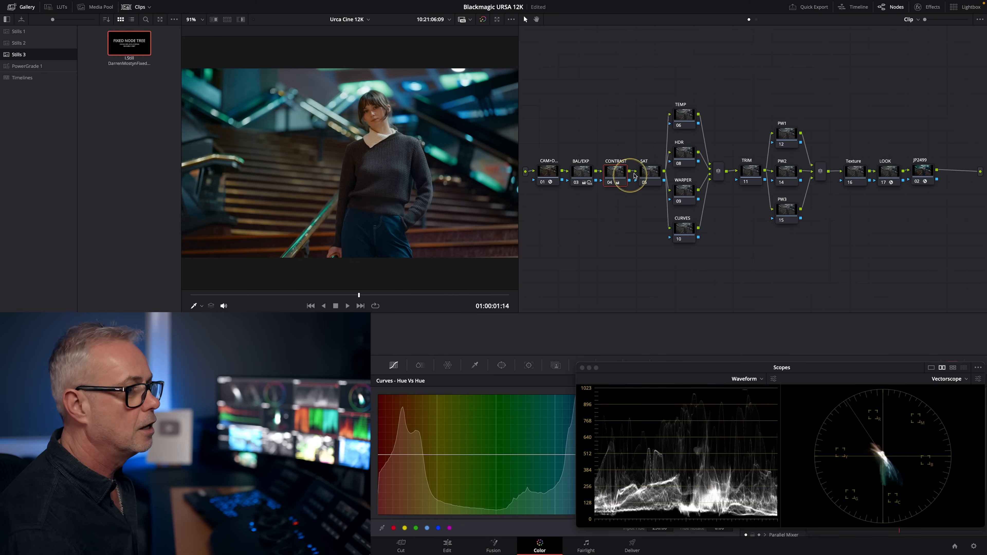
Step: Try a Global saturation adjustment on the SAT node with the HDR color wheels and clear the node's grade
{"action": "left_click", "coordinate": [648, 176]}
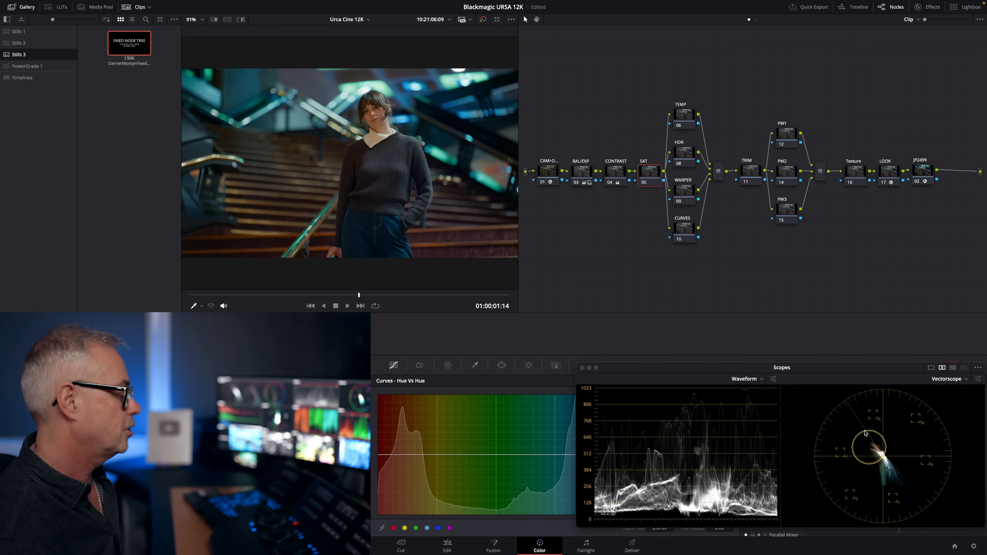
{"action": "left_click", "coordinate": [90, 367]}
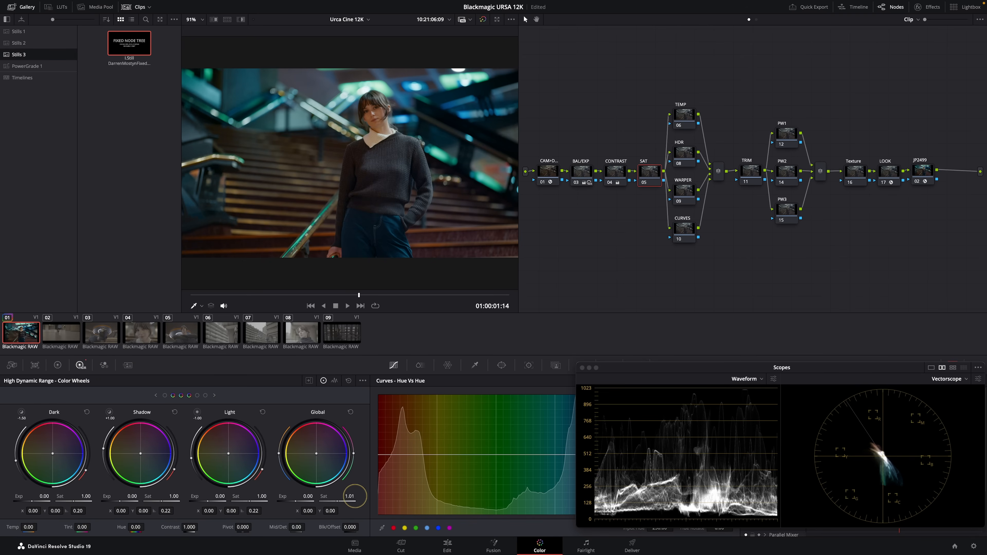
{"action": "right_click", "coordinate": [651, 177]}
{"action": "left_click", "coordinate": [671, 181]}
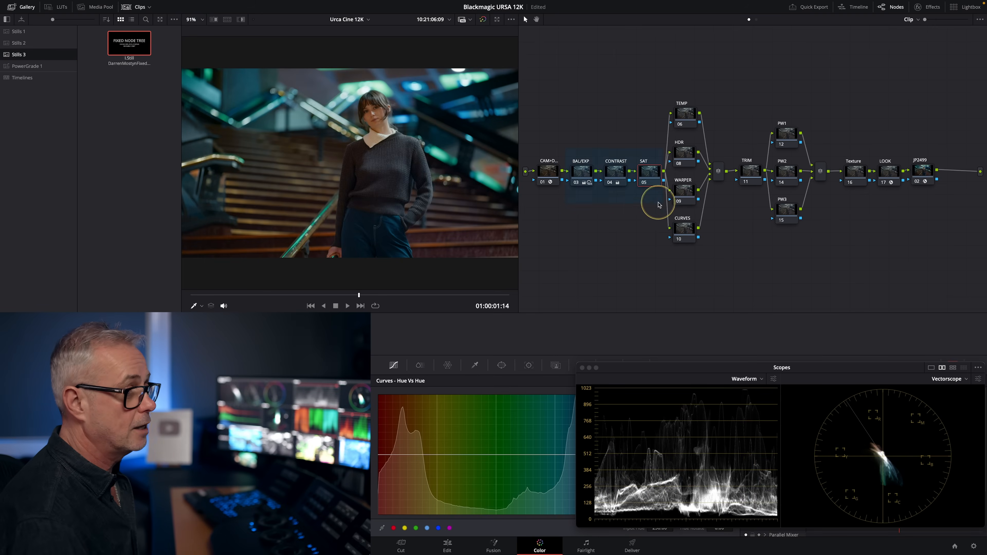
Step: Set the HDR Temp to -155.20 on the TEMP node, compare it on and off, and select the WARPER node
{"action": "left_click", "coordinate": [685, 116]}
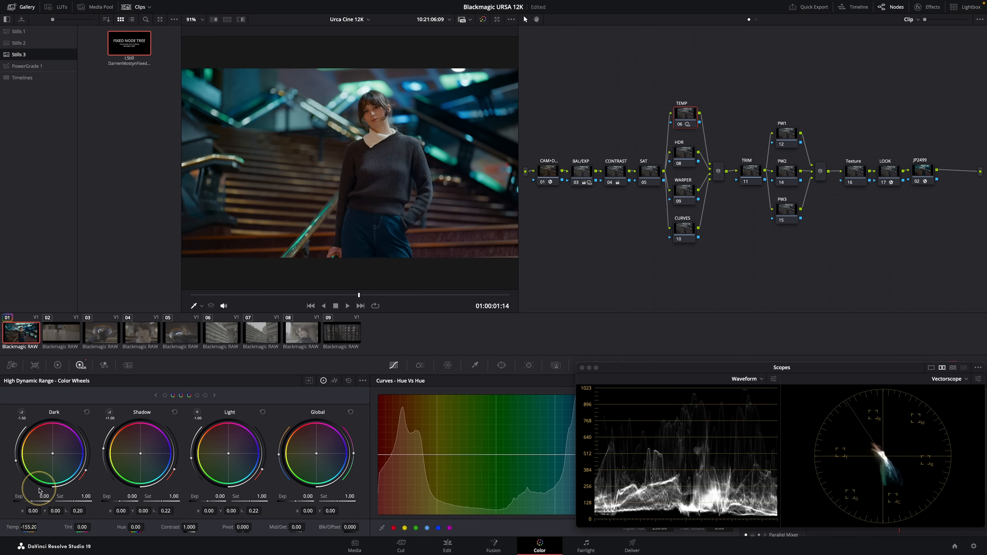
{"action": "key", "text": "ctrl+d"}
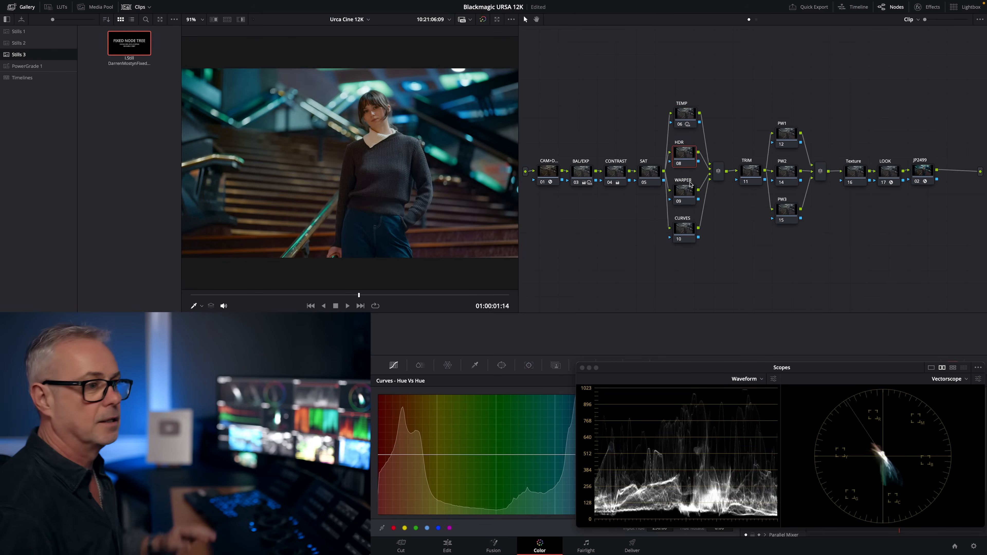
{"action": "left_click", "coordinate": [597, 185]}
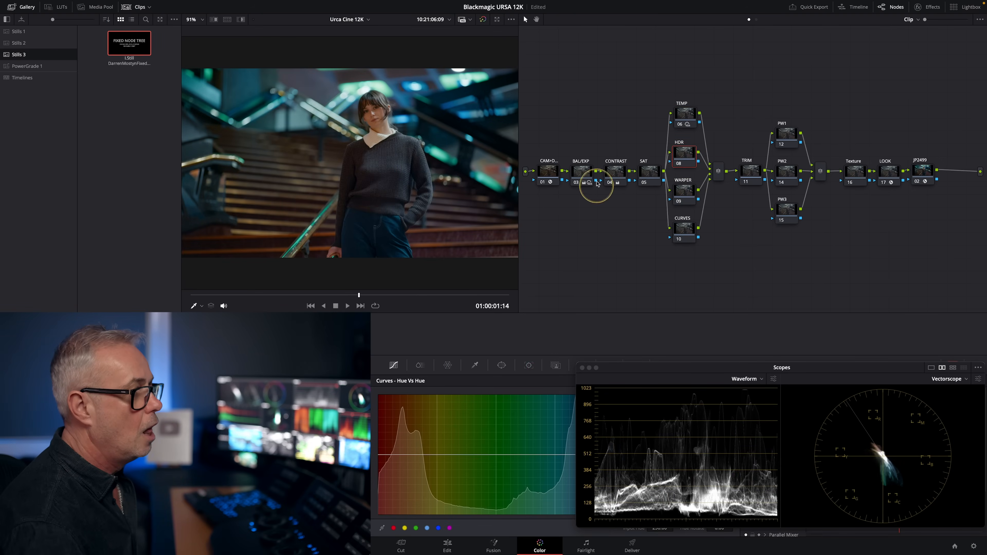
{"action": "left_click", "coordinate": [676, 191]}
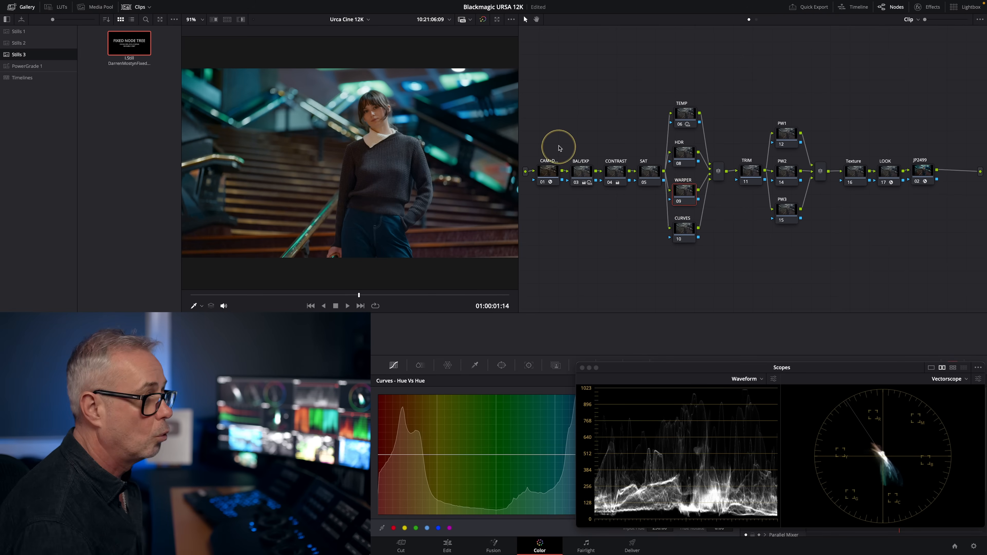
Step: On the CURVES node, sample the background highlights above the woman's head and set their Hue Vs Hue rotation to -36.23 with widened side points
{"action": "left_click", "coordinate": [691, 242]}
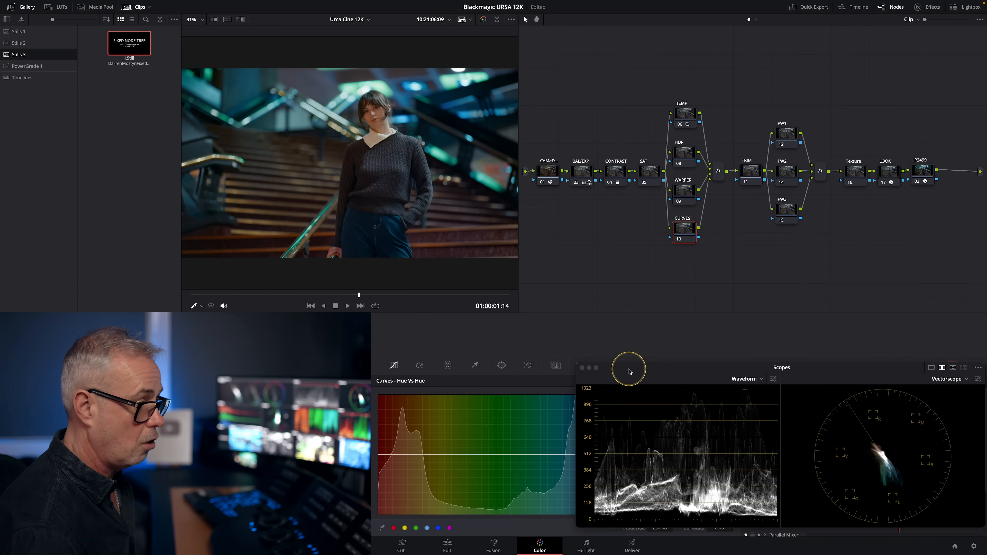
{"action": "left_click_drag", "start_coordinate": [629, 371], "coordinate": [695, 245]}
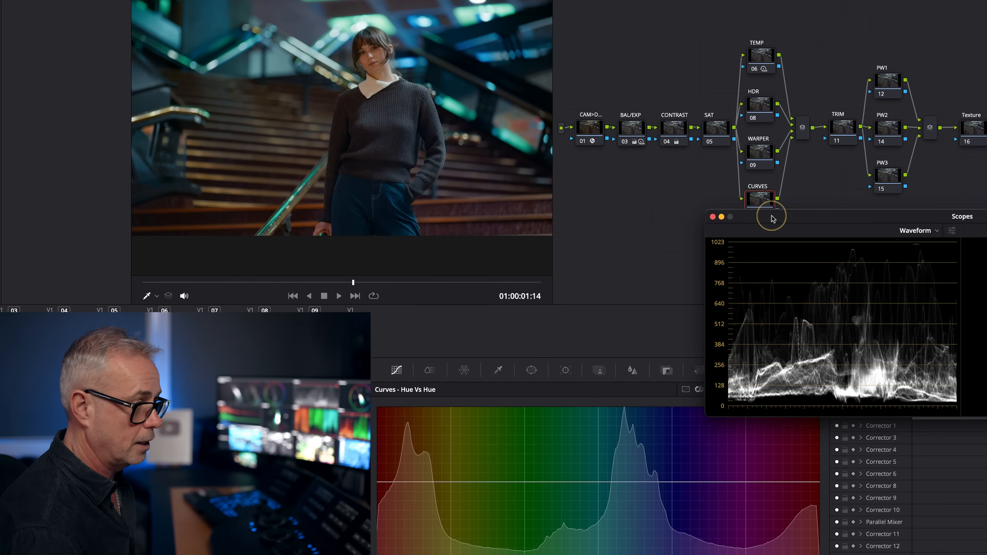
{"action": "left_click_drag", "start_coordinate": [771, 218], "coordinate": [758, 232]}
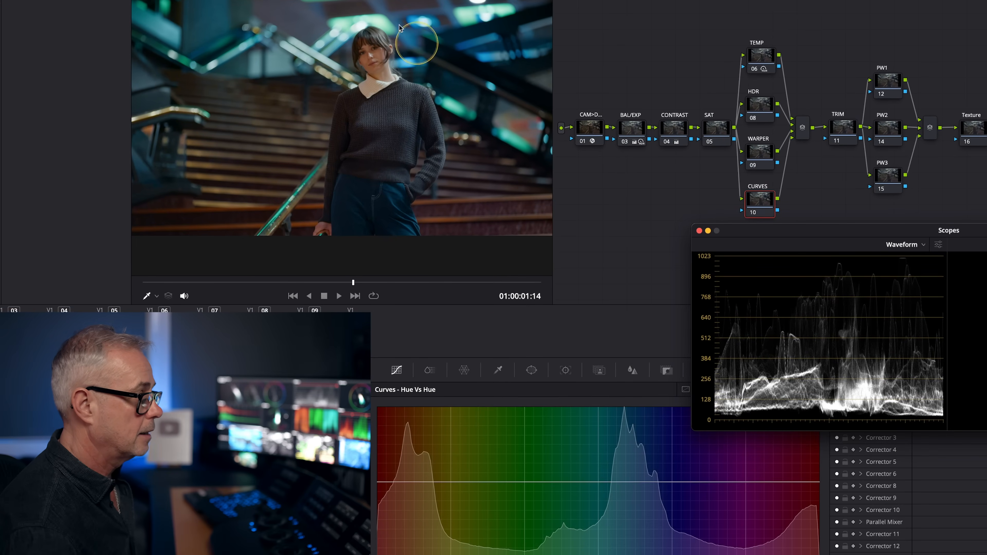
{"action": "left_click", "coordinate": [383, 16]}
{"action": "left_click_drag", "start_coordinate": [529, 482], "coordinate": [486, 483]}
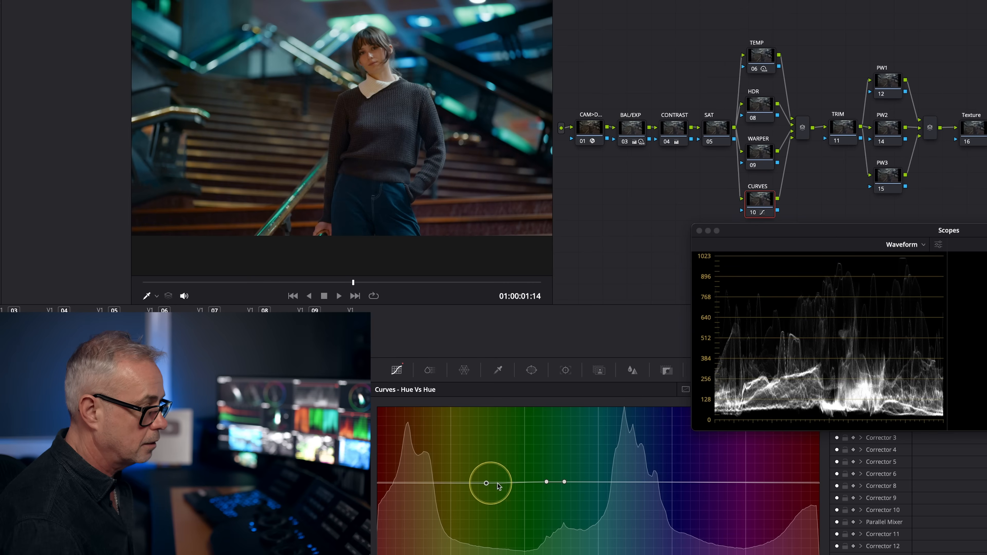
{"action": "left_click_drag", "start_coordinate": [564, 481], "coordinate": [631, 482]}
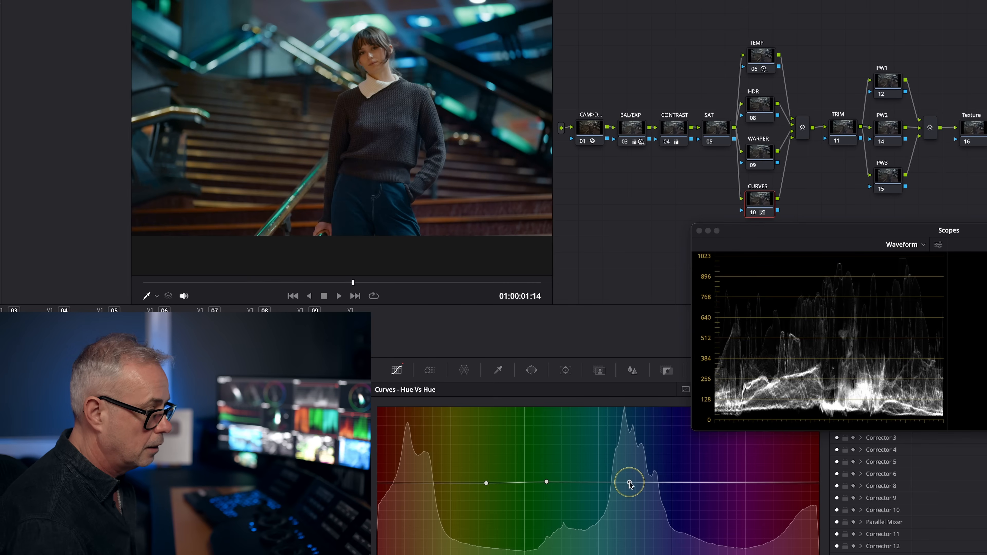
{"action": "left_click", "coordinate": [487, 483]}
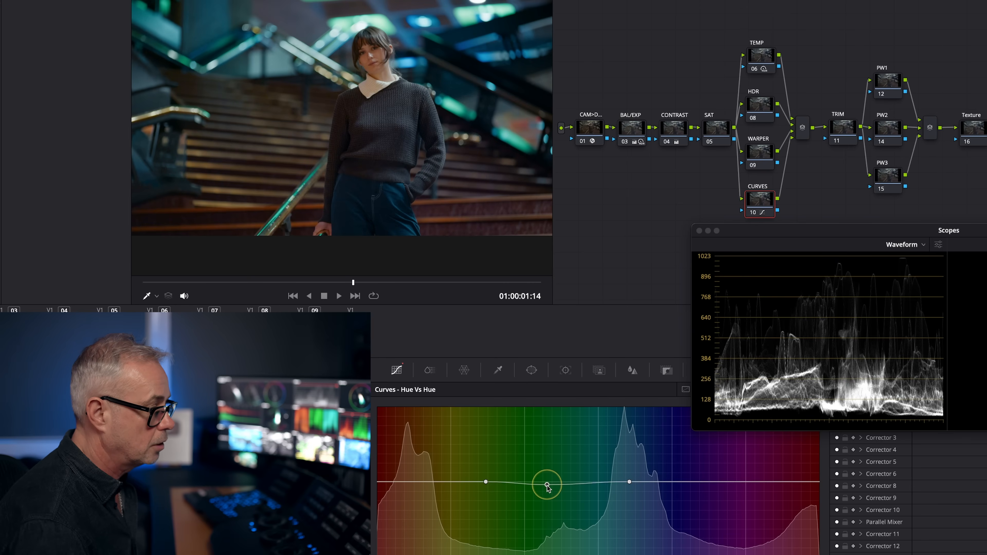
{"action": "mouse_move", "coordinate": [547, 512]}
{"action": "left_mouse_down"}
{"action": "mouse_move", "coordinate": [550, 476]}
{"action": "mouse_move", "coordinate": [550, 499]}
{"action": "left_mouse_up"}
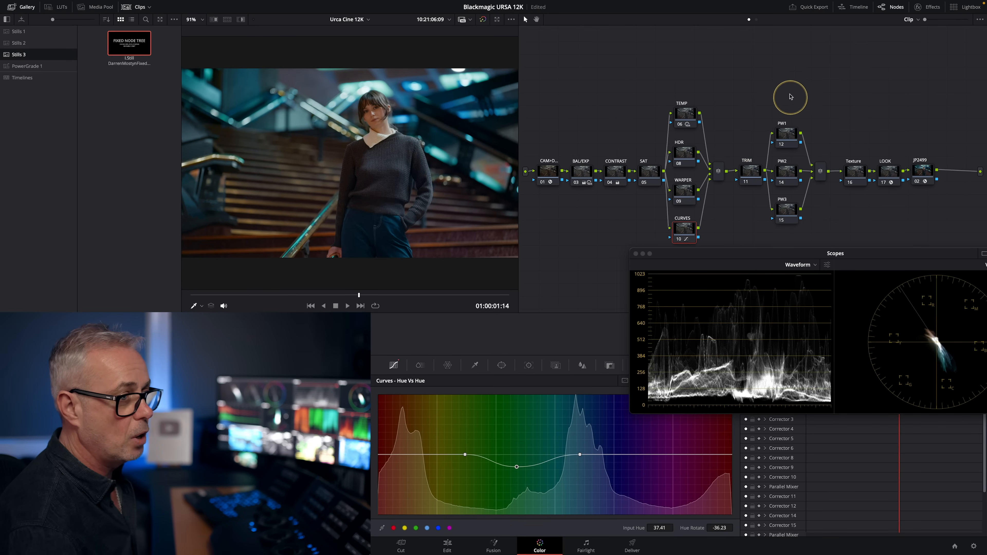
Step: Activate a freehand curve power window on the PW1 node, moving the scopes clear of the window controls
{"action": "left_click_drag", "start_coordinate": [769, 252], "coordinate": [730, 378]}
{"action": "left_click", "coordinate": [791, 140]}
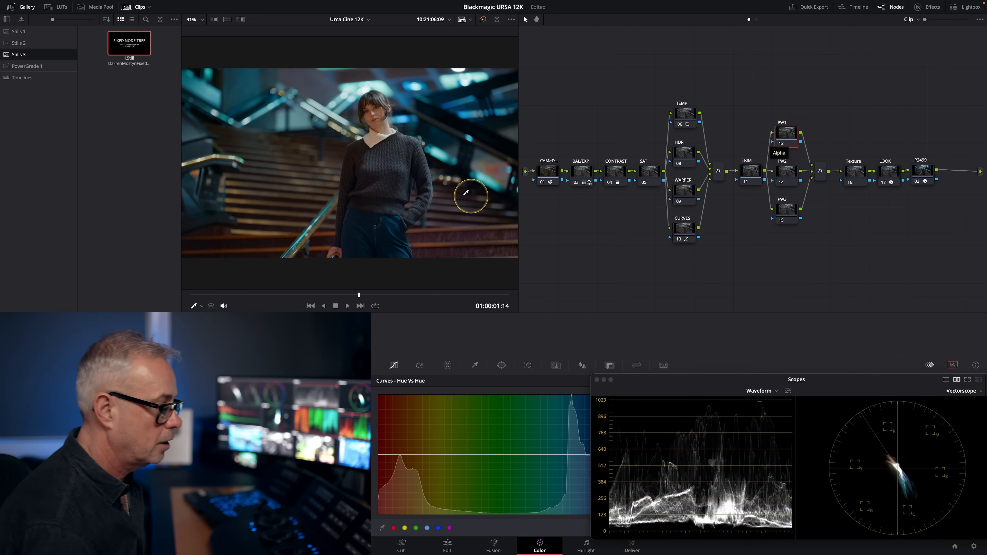
{"action": "left_click", "coordinate": [502, 365]}
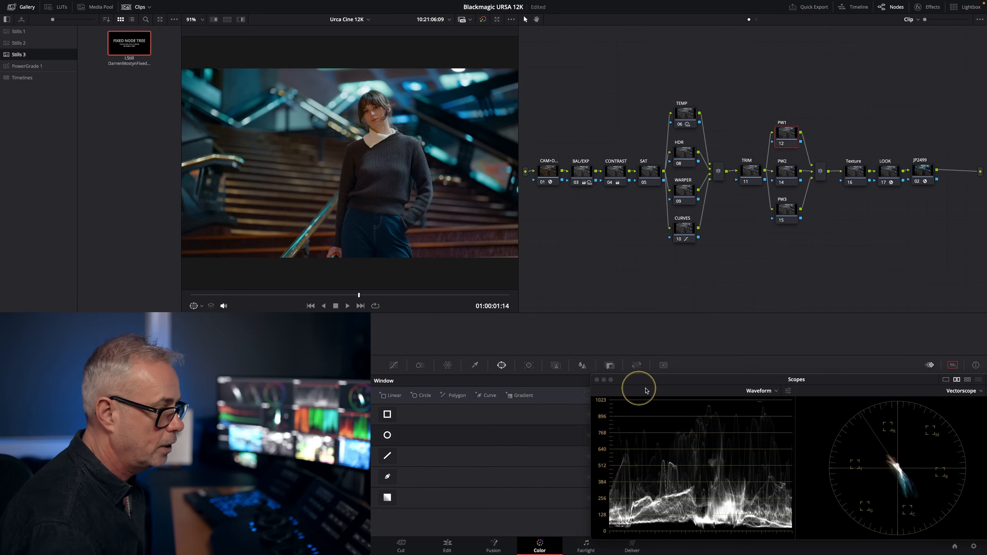
{"action": "left_click_drag", "start_coordinate": [655, 383], "coordinate": [704, 273]}
{"action": "left_click", "coordinate": [387, 477]}
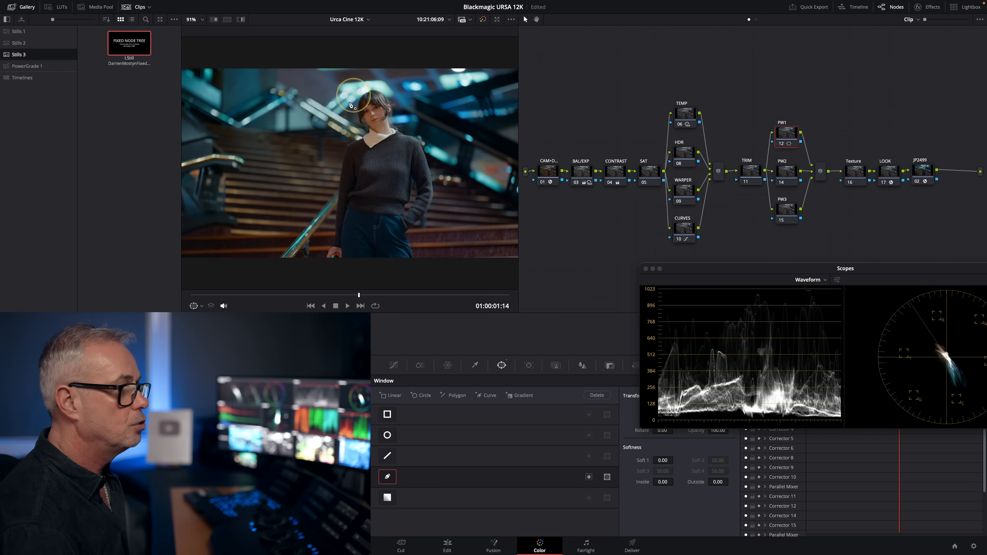
Step: With the viewer at 75%, draw a closed curve window loosely around the woman, extending beyond the frame's upper and lower edges
{"action": "mouse_move", "coordinate": [304, 3]}
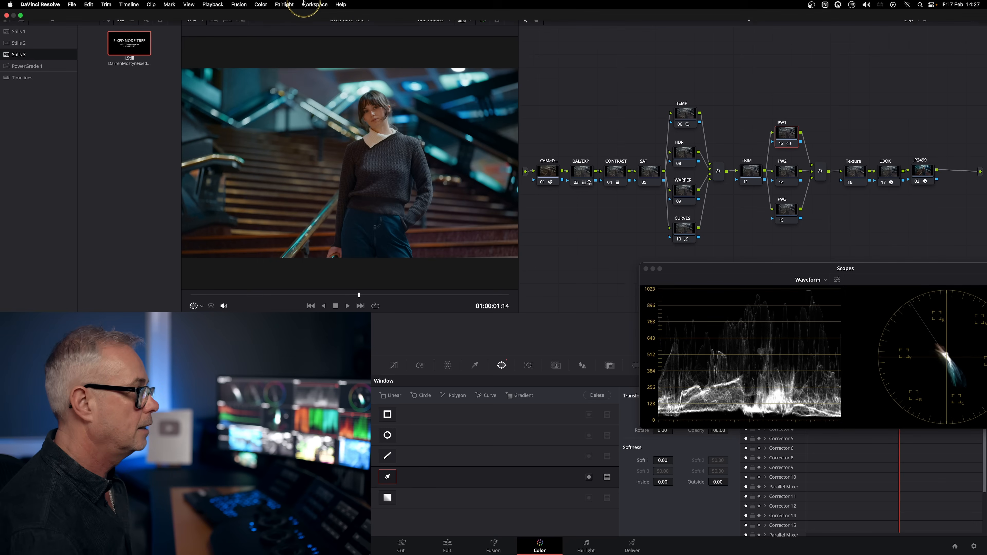
{"action": "left_click", "coordinate": [194, 19]}
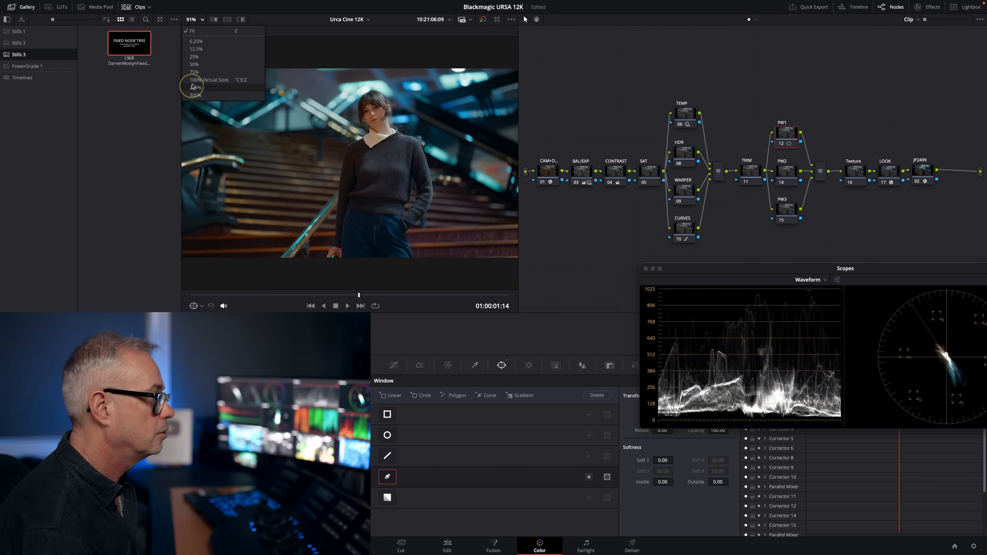
{"action": "left_click", "coordinate": [195, 72]}
{"action": "left_click", "coordinate": [313, 105]}
{"action": "left_click", "coordinate": [301, 135]}
{"action": "left_click", "coordinate": [300, 160]}
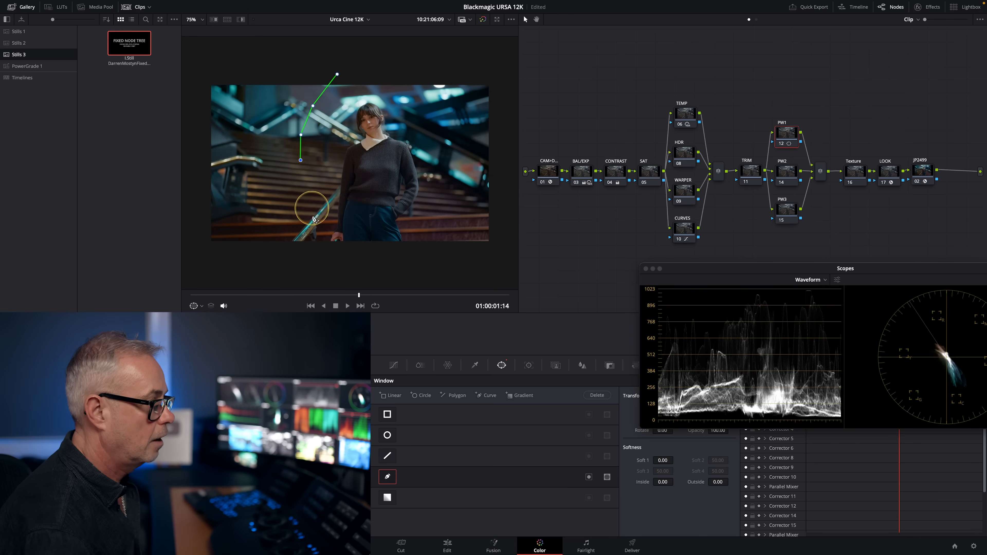
{"action": "left_click", "coordinate": [300, 224]}
{"action": "left_click", "coordinate": [308, 256]}
{"action": "left_click", "coordinate": [365, 272]}
{"action": "left_click", "coordinate": [421, 268]}
{"action": "left_click", "coordinate": [455, 226]}
{"action": "left_click", "coordinate": [463, 182]}
{"action": "left_click", "coordinate": [468, 133]}
{"action": "left_click", "coordinate": [445, 84]}
{"action": "left_click", "coordinate": [425, 68]}
{"action": "left_click", "coordinate": [382, 60]}
{"action": "left_click", "coordinate": [362, 58]}
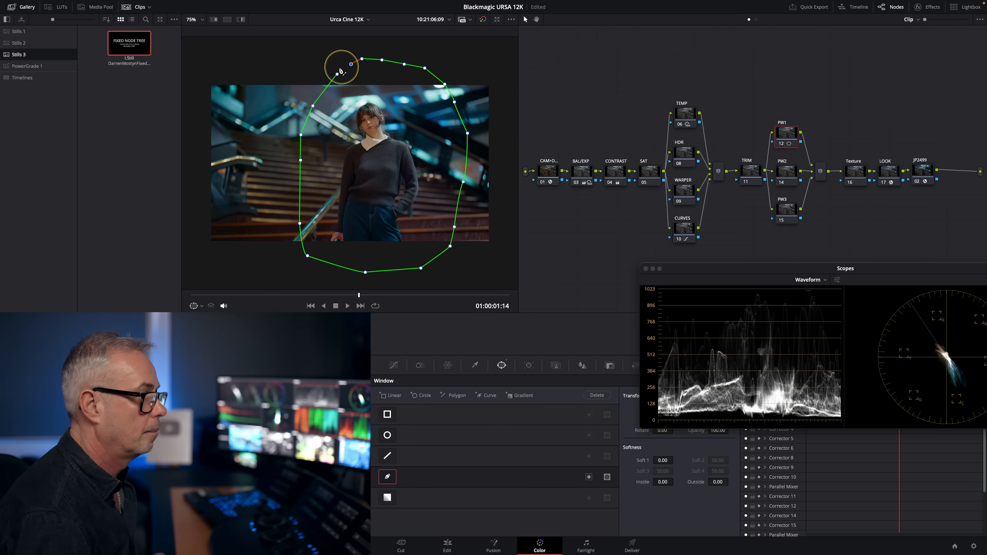
Step: Soften the PW1 curve window with Inside softness 20.80 and Outside softness 14.80
{"action": "left_click_drag", "start_coordinate": [723, 483], "coordinate": [984, 492]}
{"action": "left_click_drag", "start_coordinate": [662, 481], "coordinate": [825, 497]}
{"action": "left_click_drag", "start_coordinate": [715, 481], "coordinate": [720, 481]}
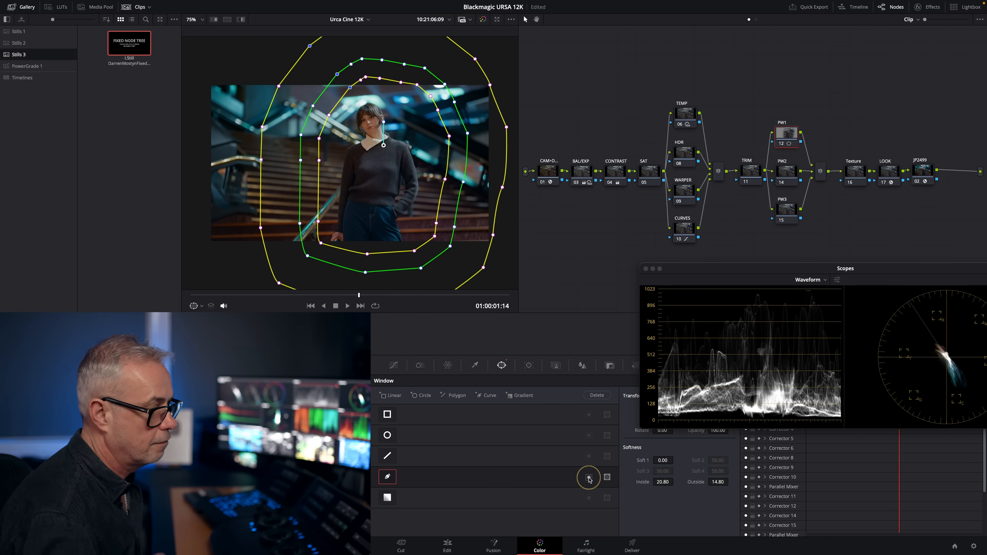
Step: Invert the PW1 window and lower the primary Offset to 22.35 to darken the surroundings of the woman
{"action": "left_click", "coordinate": [589, 478]}
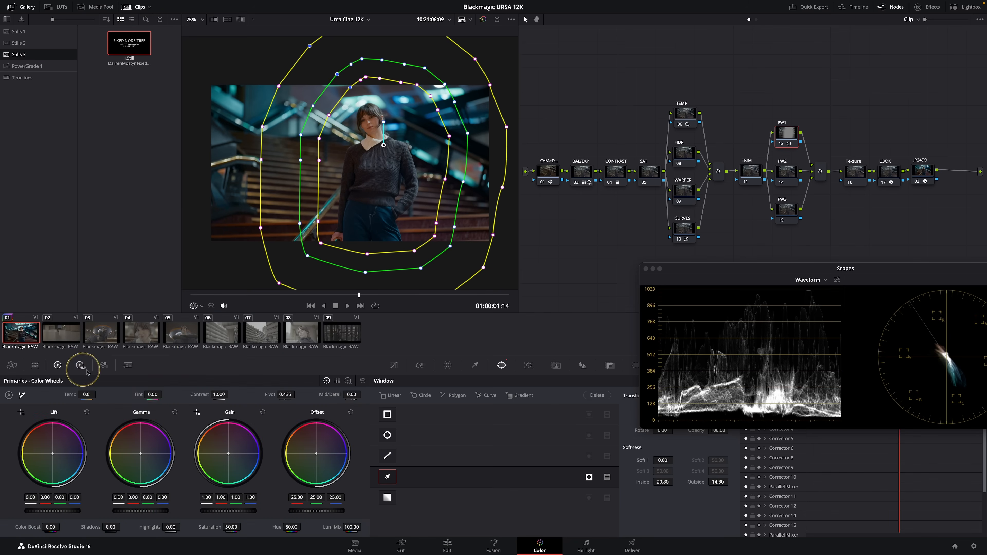
{"action": "left_click_drag", "start_coordinate": [324, 511], "coordinate": [267, 500]}
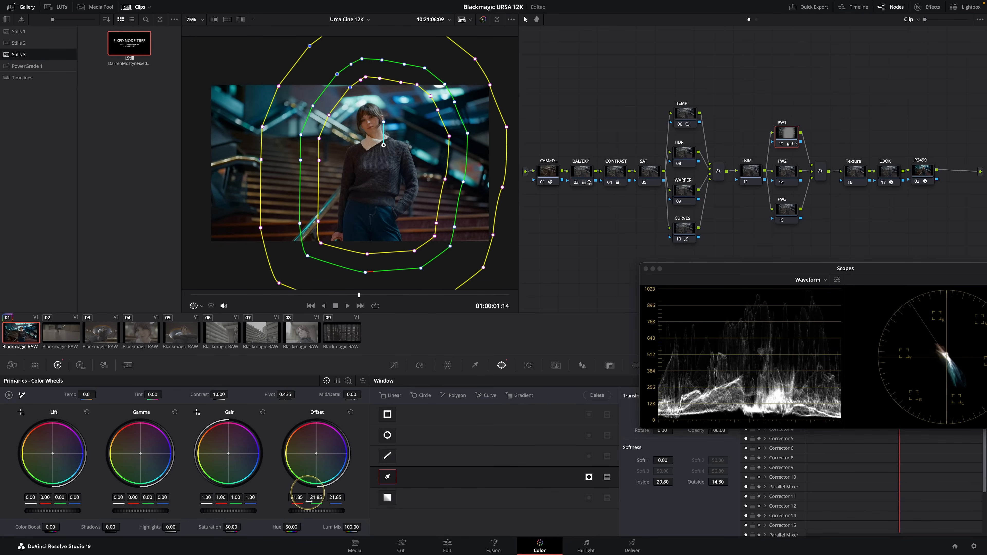
{"action": "left_click_drag", "start_coordinate": [318, 513], "coordinate": [324, 512]}
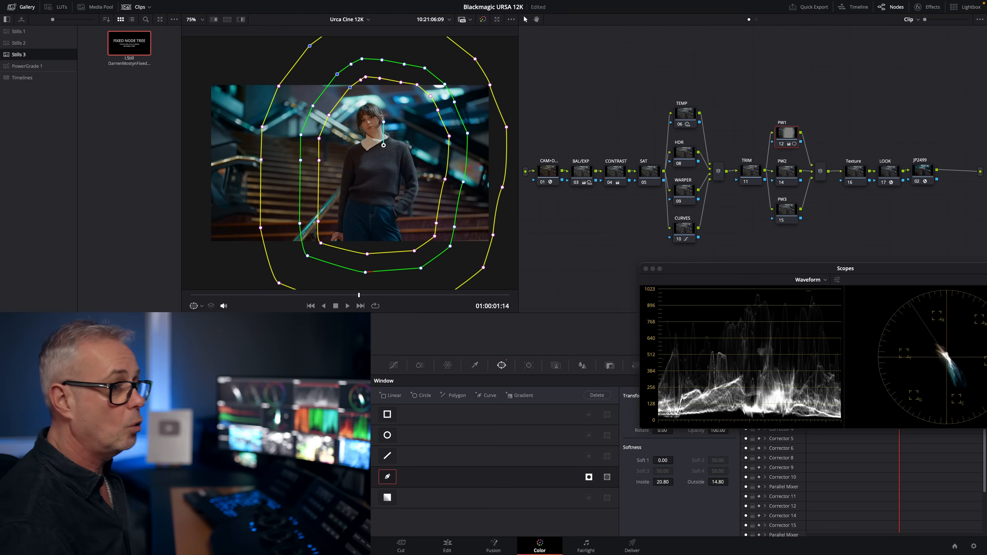
Step: Apply the Contrast Pop effect from the Resolve FX Color library to the Texture node
{"action": "left_click", "coordinate": [855, 173]}
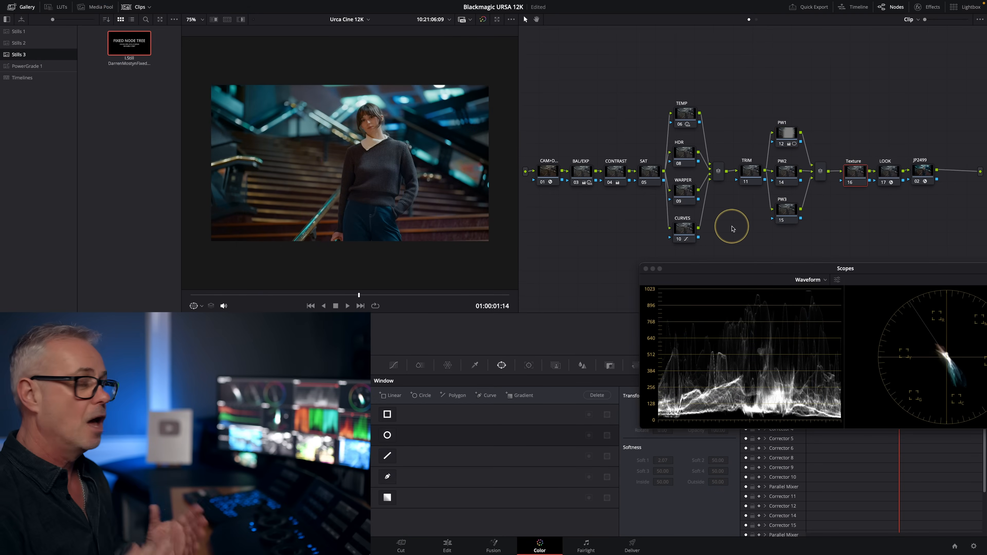
{"action": "left_click_drag", "start_coordinate": [820, 262], "coordinate": [847, 362]}
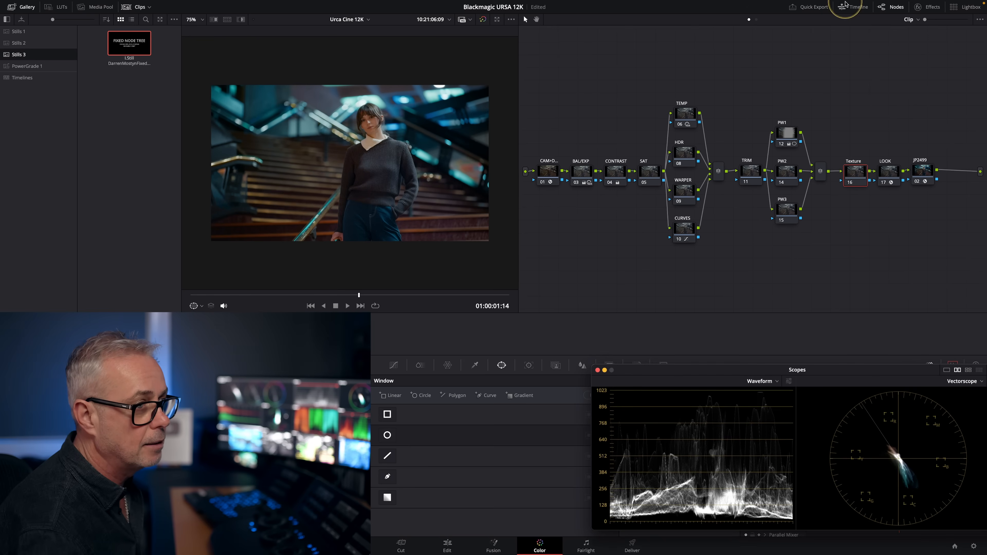
{"action": "left_click", "coordinate": [933, 7]}
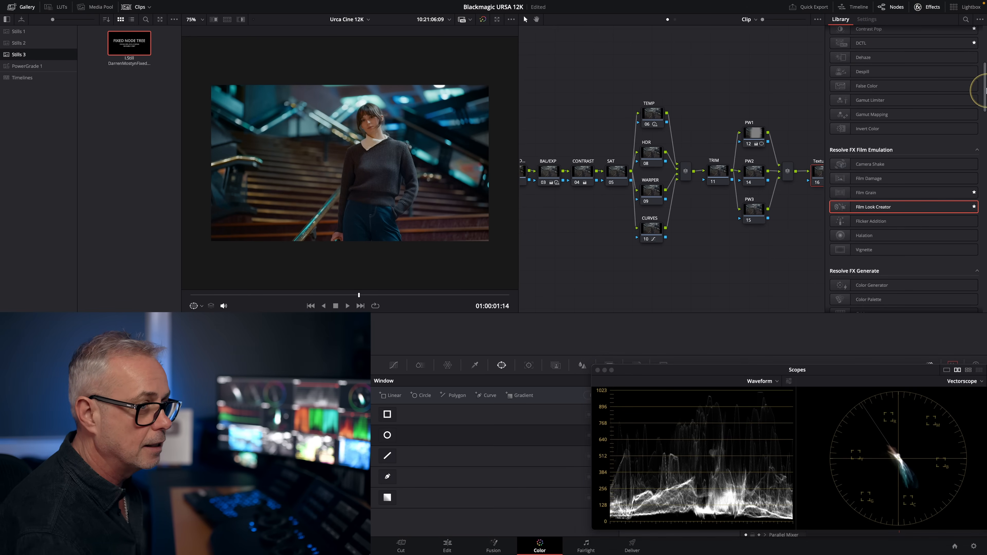
{"action": "left_click_drag", "start_coordinate": [985, 103], "coordinate": [985, 66]}
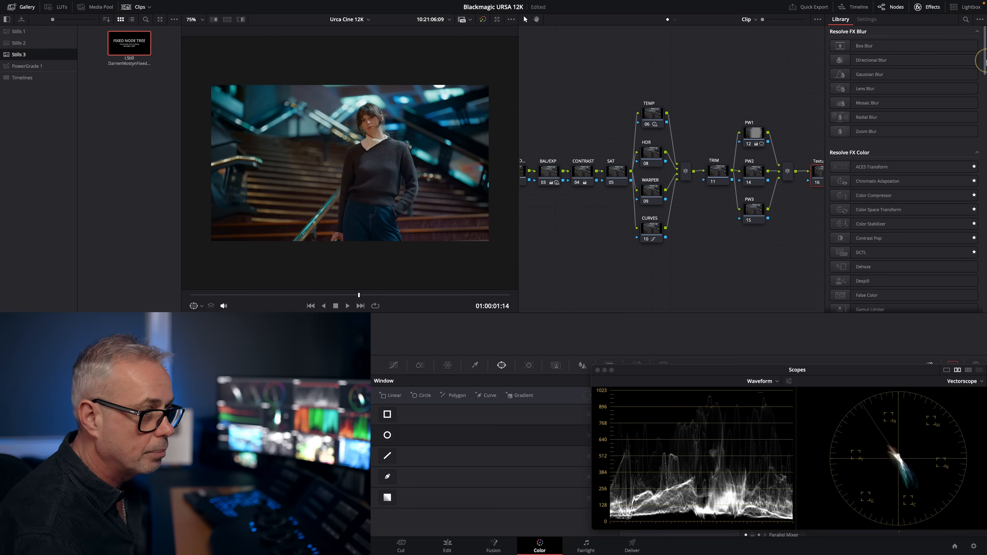
{"action": "left_click_drag", "start_coordinate": [846, 238], "coordinate": [818, 182]}
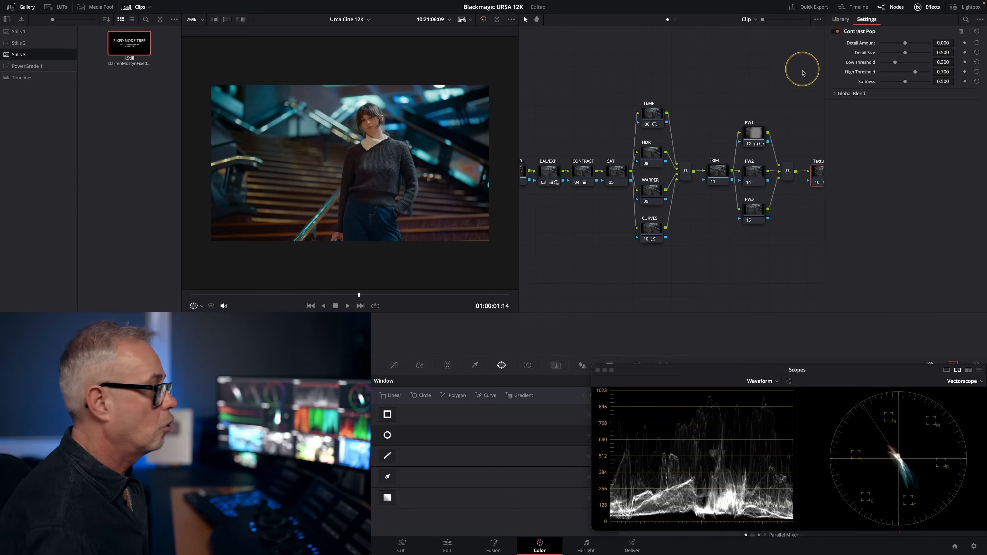
Step: Try Contrast Pop Detail Amounts up to 0.113 on the Texture node, and set the Detail Amount to 0.029
{"action": "left_click_drag", "start_coordinate": [943, 42], "coordinate": [981, 55]}
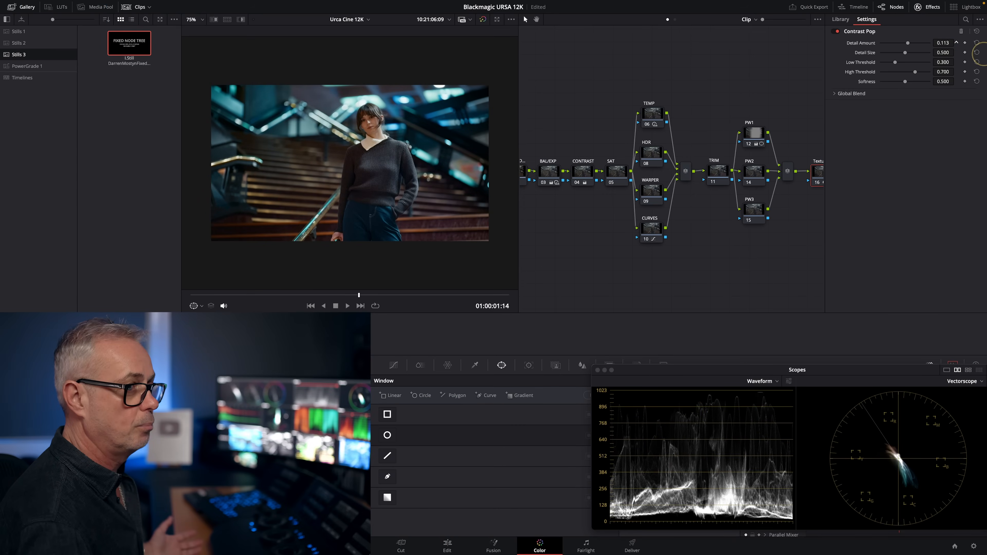
{"action": "left_click_drag", "start_coordinate": [984, 54], "coordinate": [983, 54]}
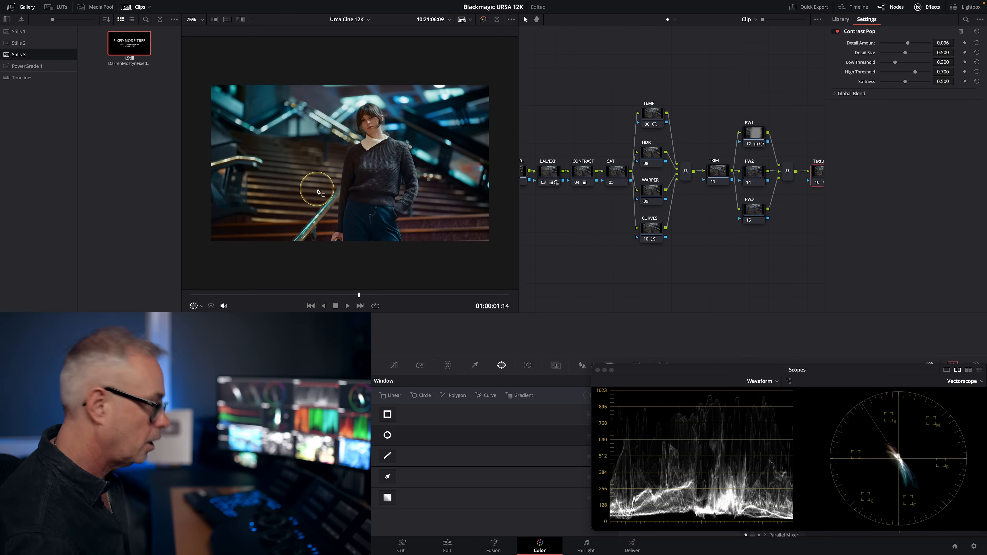
{"action": "scroll", "coordinate": [319, 191], "scroll_direction": "up", "scroll_amount": 2}
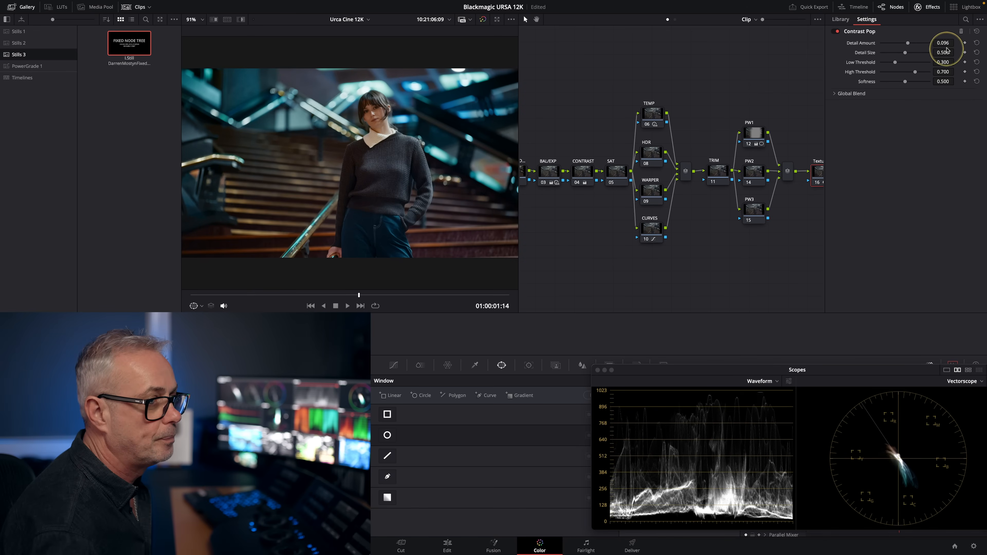
{"action": "left_click", "coordinate": [976, 44]}
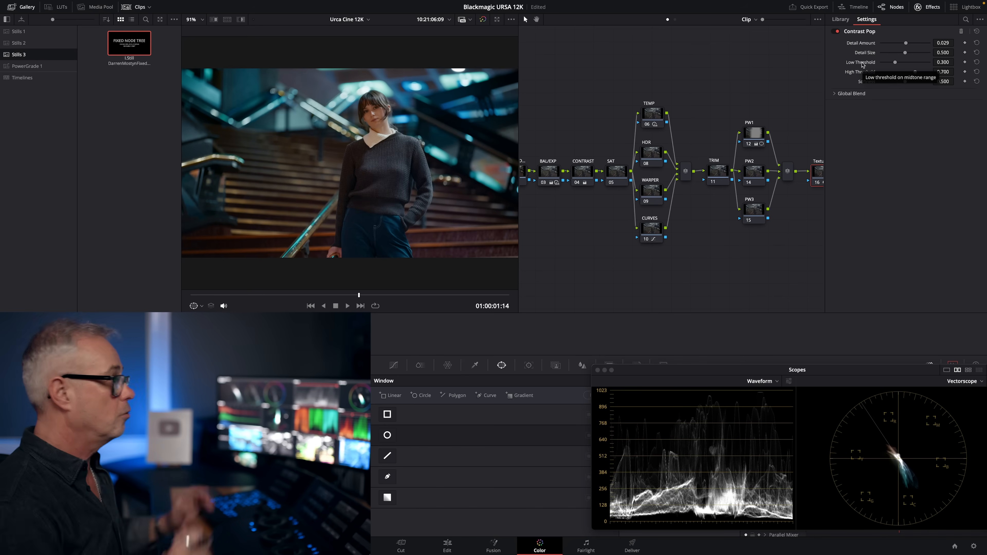
Step: Select all nodes from BAL/EXP through LOOK and compare the image with them disabled and enabled
{"action": "left_click", "coordinate": [930, 7]}
{"action": "left_click_drag", "start_coordinate": [571, 50], "coordinate": [878, 308]}
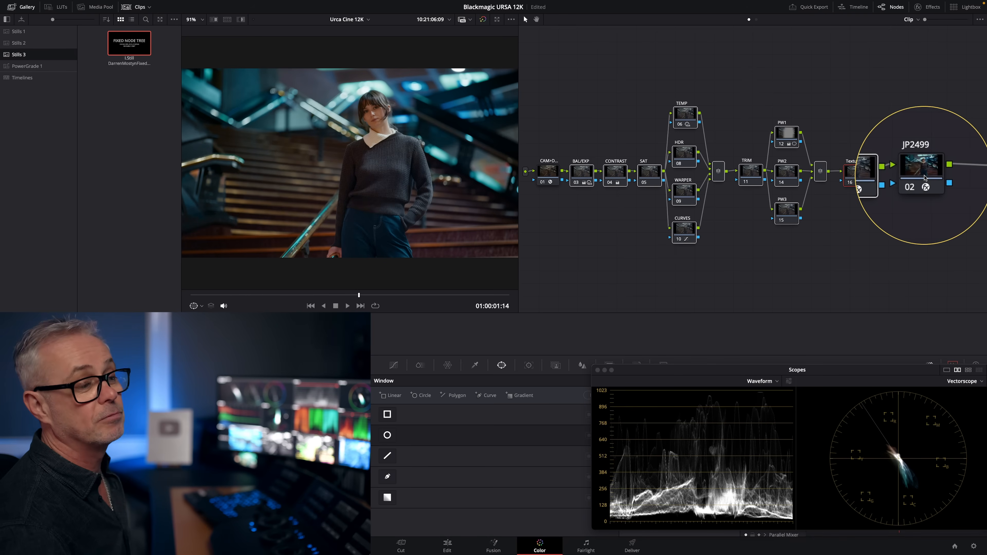
{"action": "key", "text": "super+d"}
{"action": "key", "text": "super+d"}
{"action": "key", "text": "super+d"}
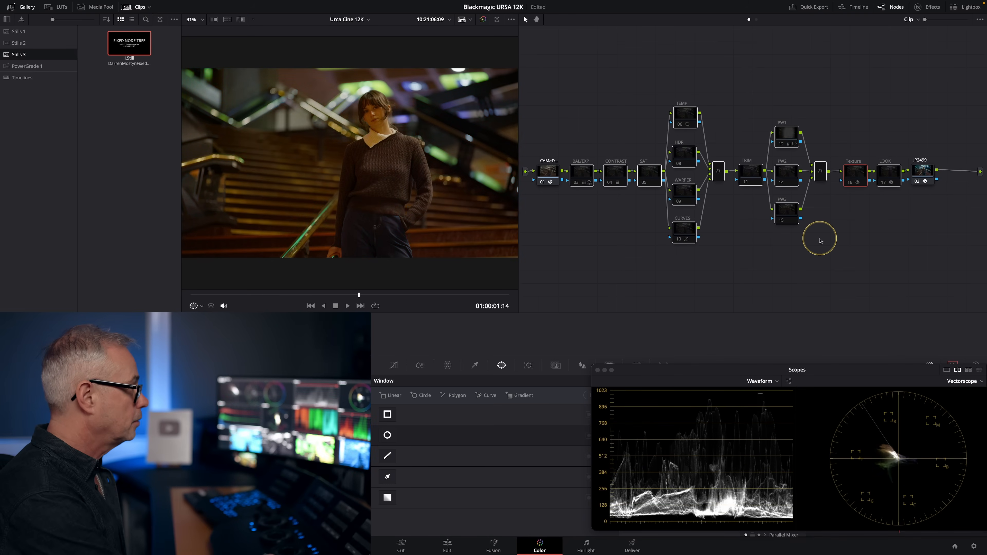
{"action": "key", "text": "super+d"}
{"action": "key", "text": "super+d"}
{"action": "key", "text": "super+d"}
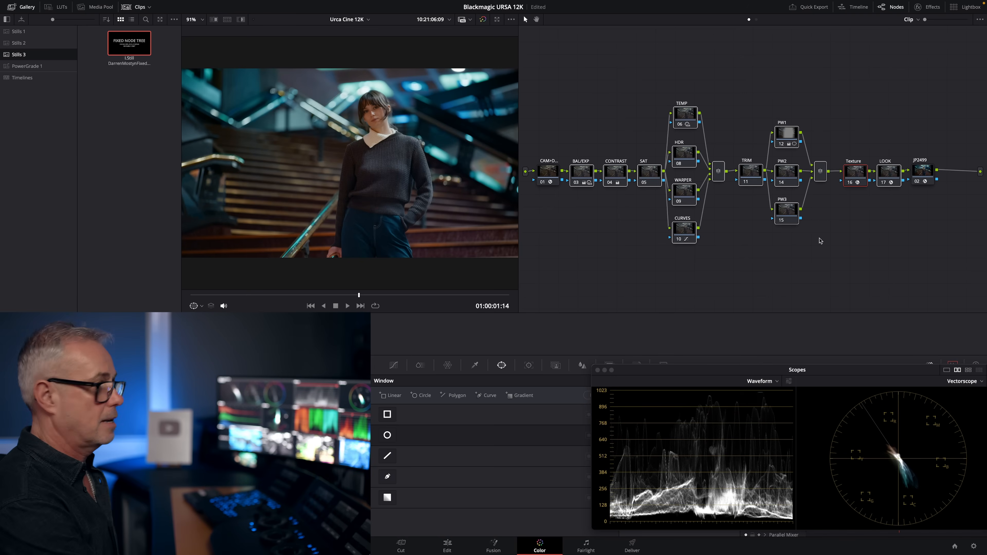
Step: Bypass and restore the clip's whole node tree repeatedly to compare the original image with the full grade
{"action": "key", "text": "alt+d"}
{"action": "key", "text": "alt+d"}
{"action": "key", "text": "alt+d"}
{"action": "key", "text": "alt+d"}
{"action": "key", "text": "alt+d"}
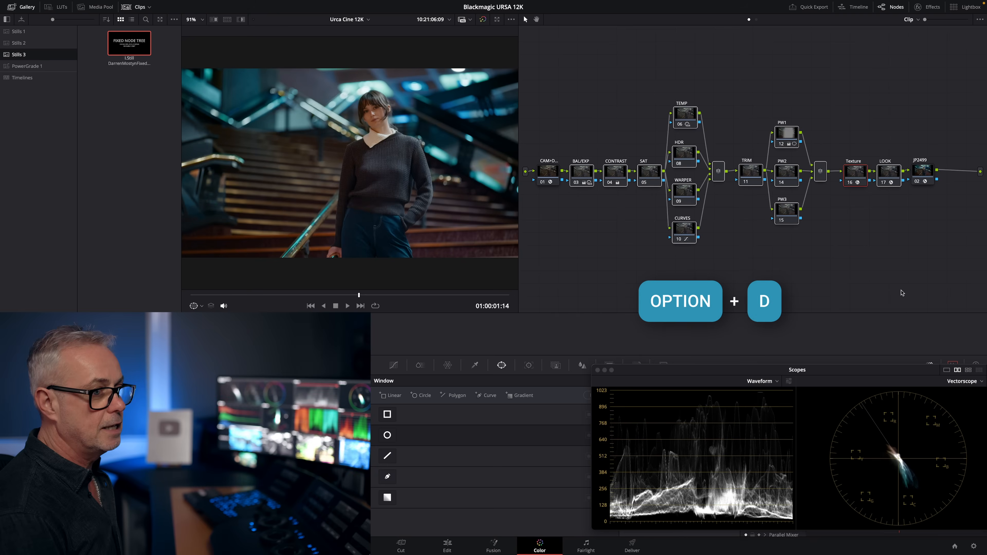
{"action": "key", "text": "alt+d"}
{"action": "key", "text": "alt+d"}
{"action": "key", "text": "alt+d"}
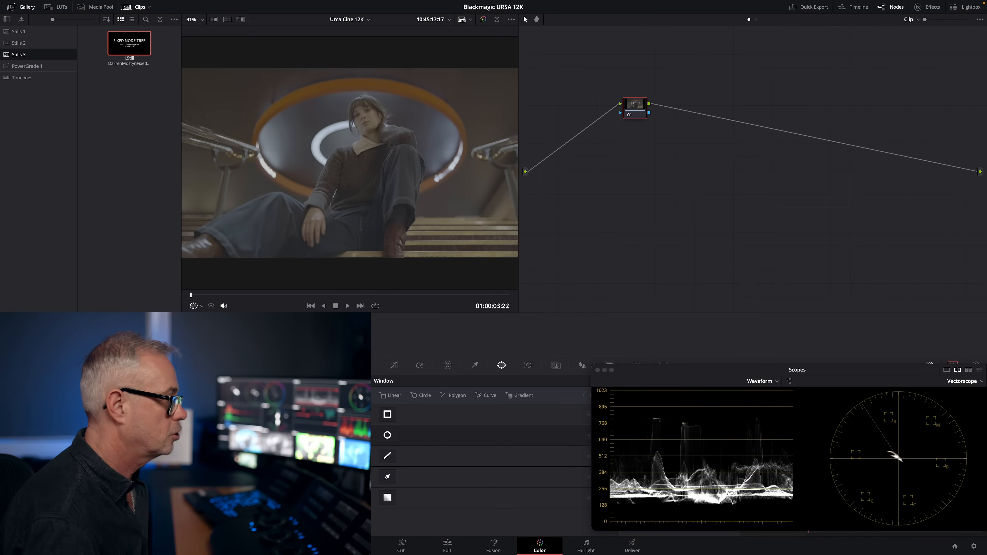
Step: Apply the first clip's grade to the shot of the seated woman, and disable its PW1 and CONTRAST nodes
{"action": "key", "text": "super+z"}
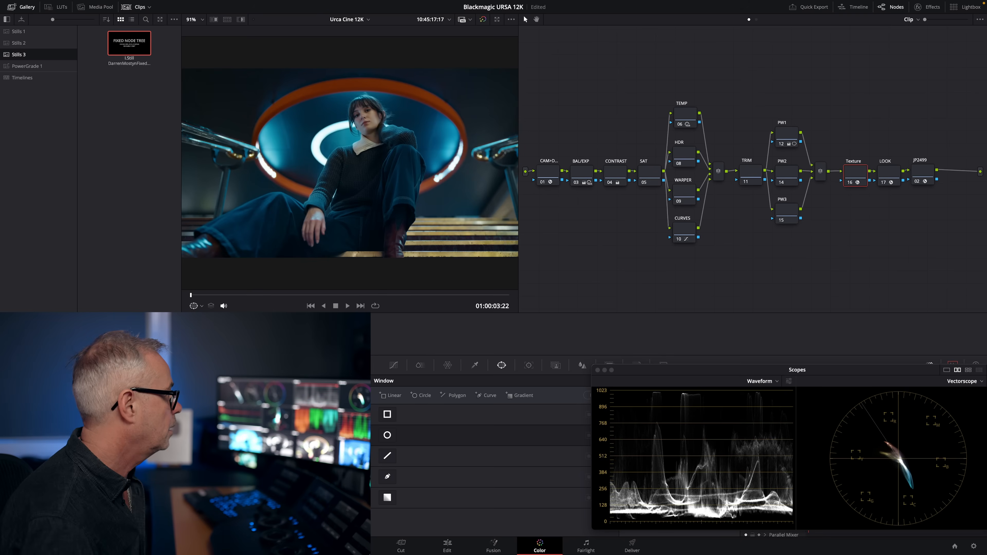
{"action": "left_click", "coordinate": [782, 143]}
{"action": "left_click", "coordinate": [683, 116]}
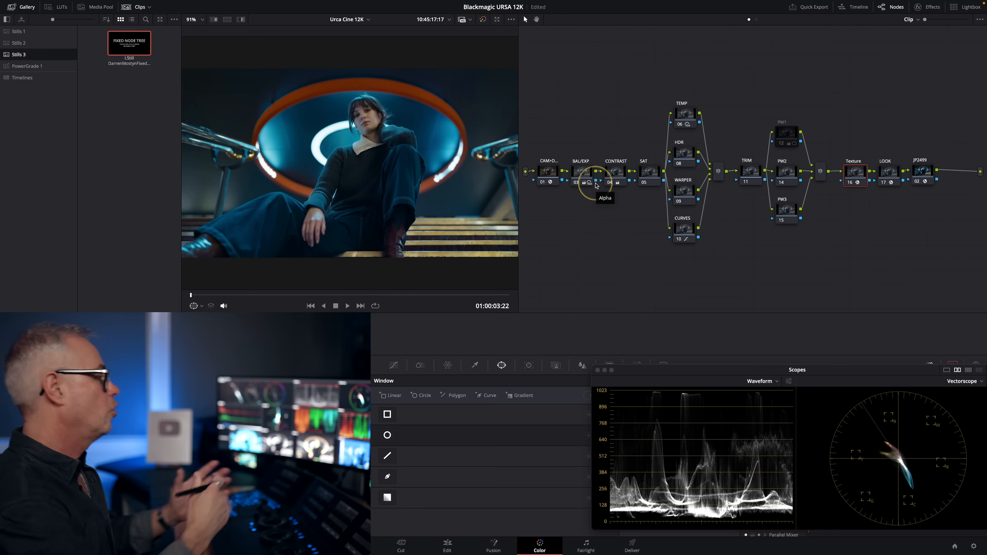
{"action": "left_click", "coordinate": [611, 183]}
Step: Compare the seated shot with the CURVES node off and on, and with the LOOK node off and on
{"action": "left_click", "coordinate": [680, 240]}
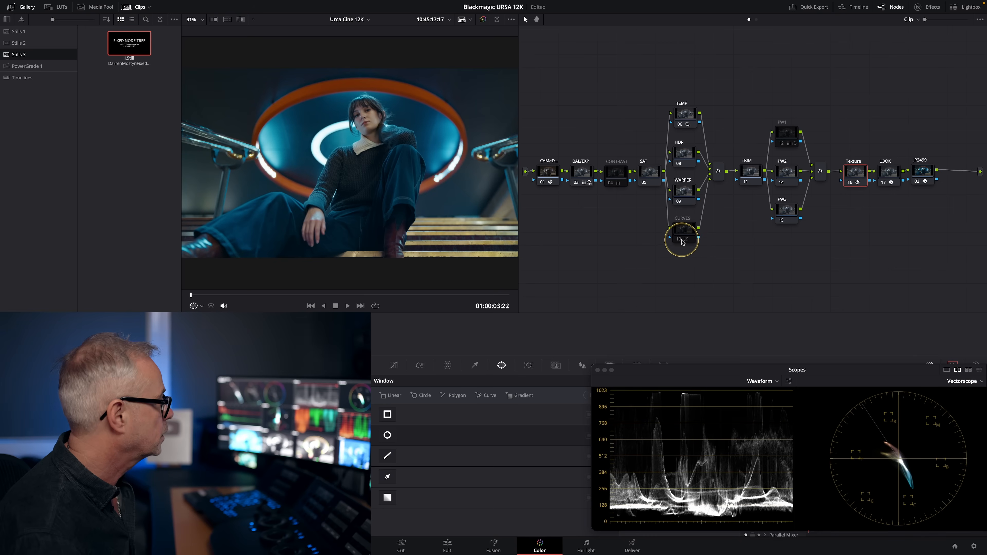
{"action": "left_click", "coordinate": [679, 240]}
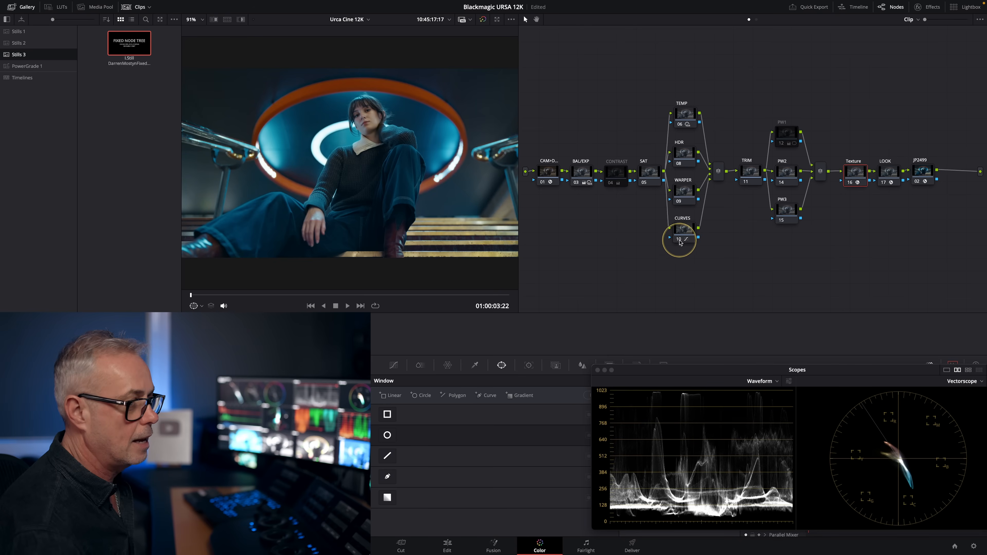
{"action": "left_click", "coordinate": [882, 179]}
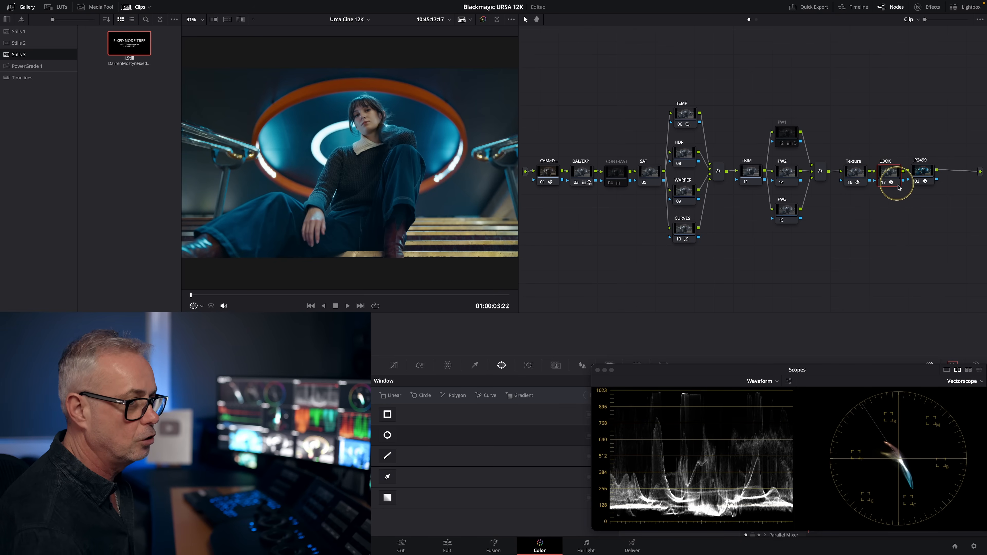
{"action": "key", "text": "super+d"}
{"action": "key", "text": "super+d"}
{"action": "key", "text": "super+d"}
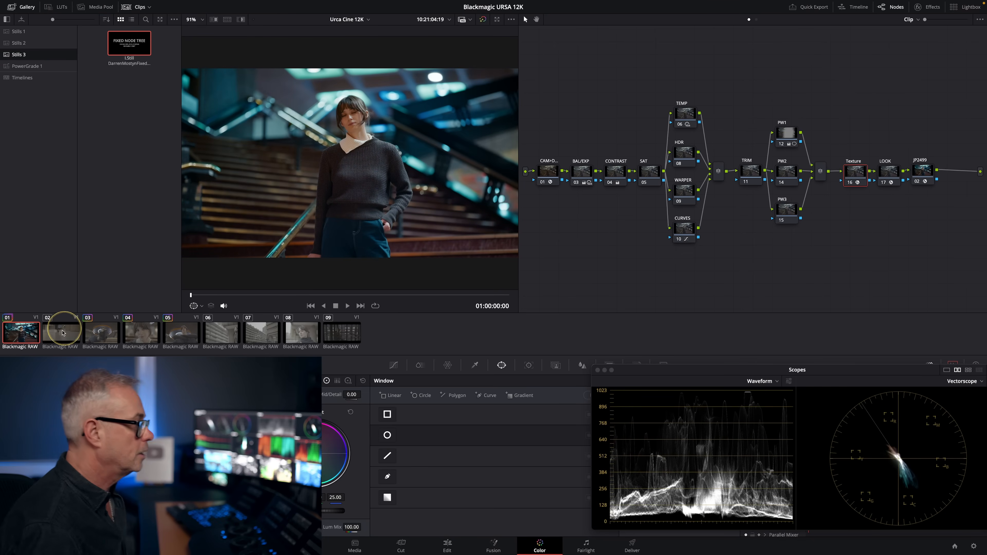
Step: Copy clip 01's grade to clip 02 and move the playhead to 01:00:03:10 to check the walking feet
{"action": "left_click", "coordinate": [75, 341]}
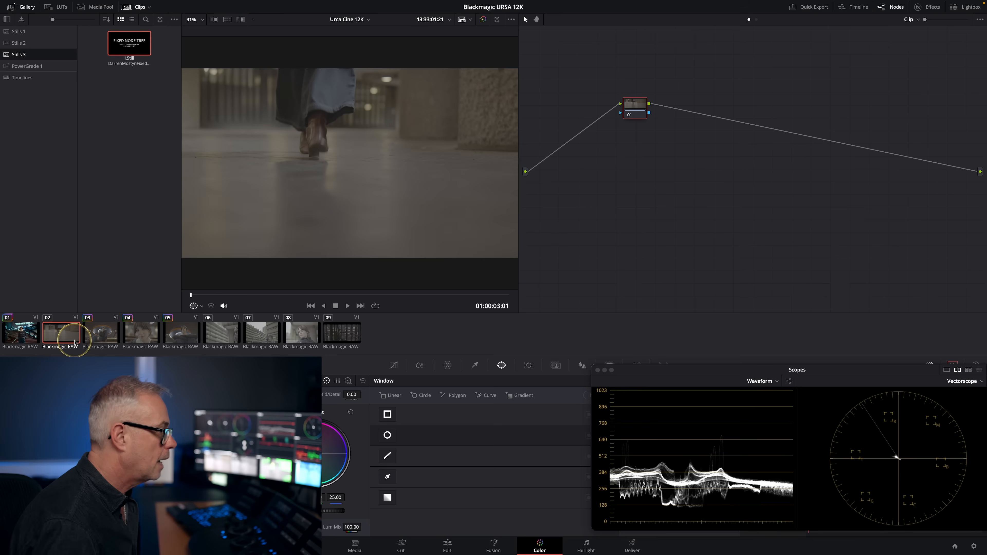
{"action": "middle_click", "coordinate": [17, 332]}
{"action": "left_click_drag", "start_coordinate": [244, 295], "coordinate": [334, 303]}
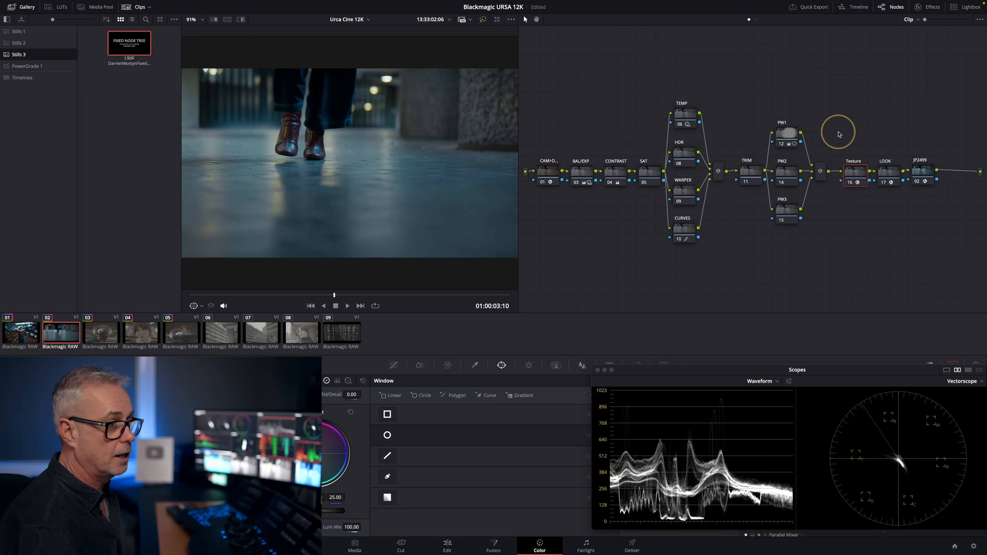
Step: Reset the grade of the PW1 node on clip 02, removing its window and Offset adjustment
{"action": "left_click", "coordinate": [789, 135]}
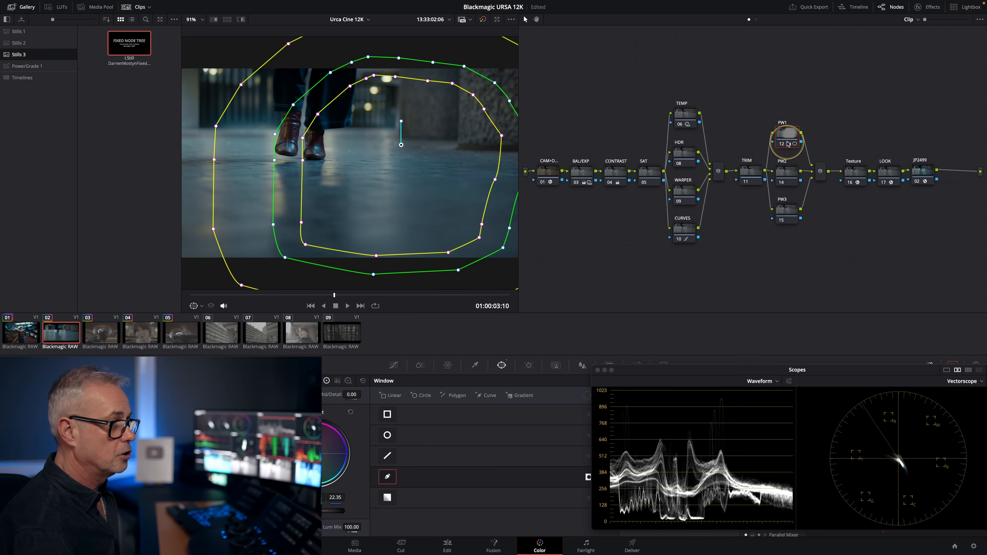
{"action": "right_click", "coordinate": [788, 144]}
{"action": "left_click", "coordinate": [804, 144]}
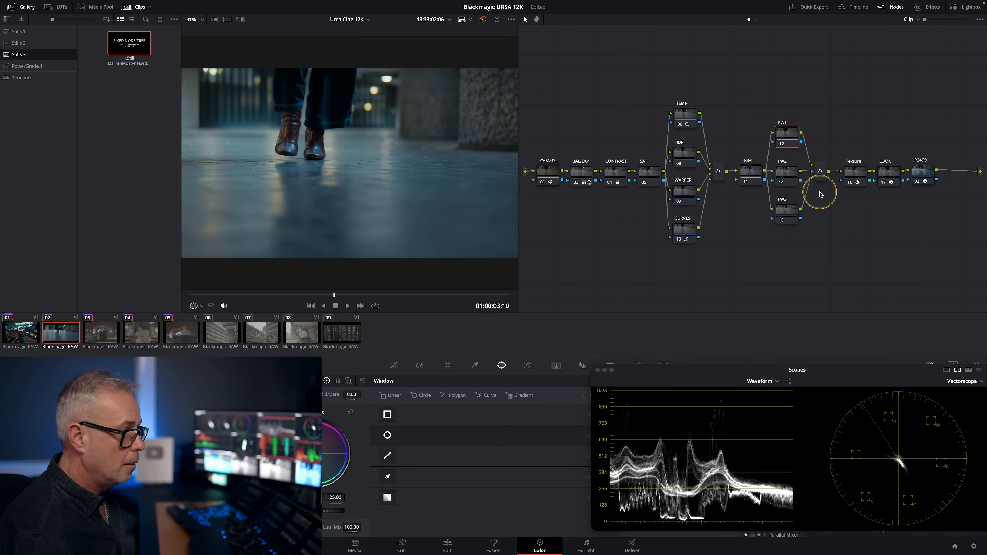
Step: Copy clip 01's grade to clip 03 and shift and reshape the PW1 window so it surrounds the seated woman
{"action": "left_click", "coordinate": [98, 338]}
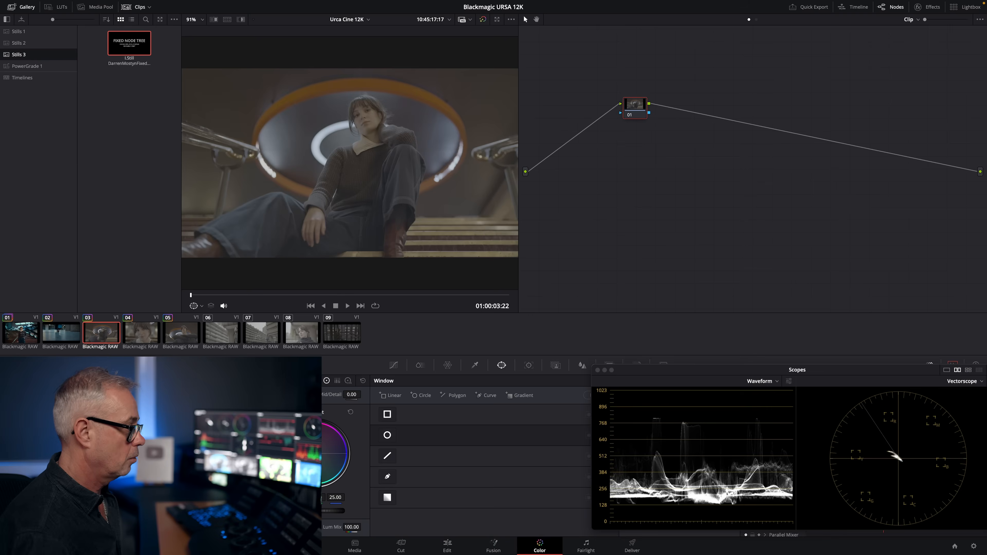
{"action": "middle_click", "coordinate": [20, 341]}
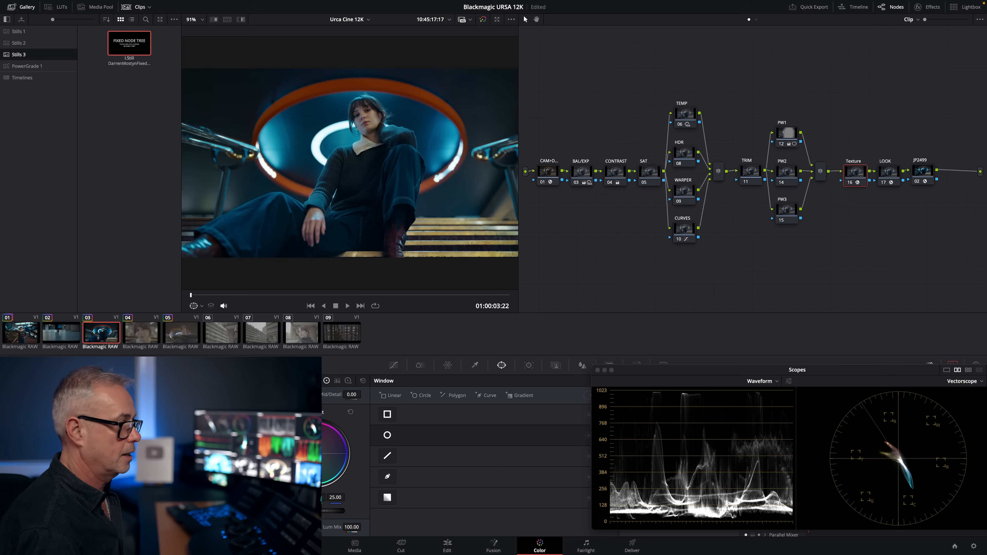
{"action": "left_click", "coordinate": [790, 140]}
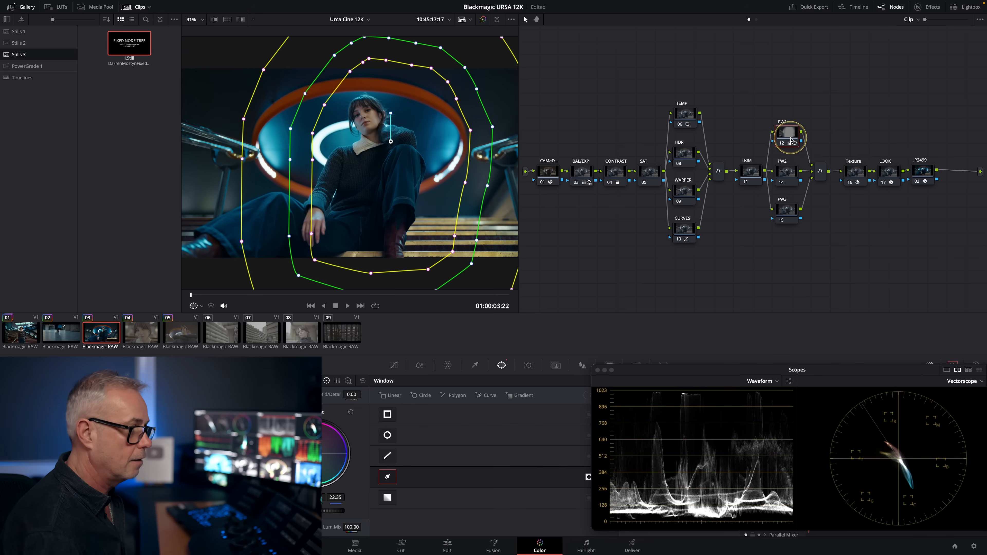
{"action": "left_click_drag", "start_coordinate": [389, 202], "coordinate": [352, 207]}
{"action": "left_click_drag", "start_coordinate": [451, 191], "coordinate": [465, 190]}
{"action": "left_click_drag", "start_coordinate": [255, 170], "coordinate": [255, 130]}
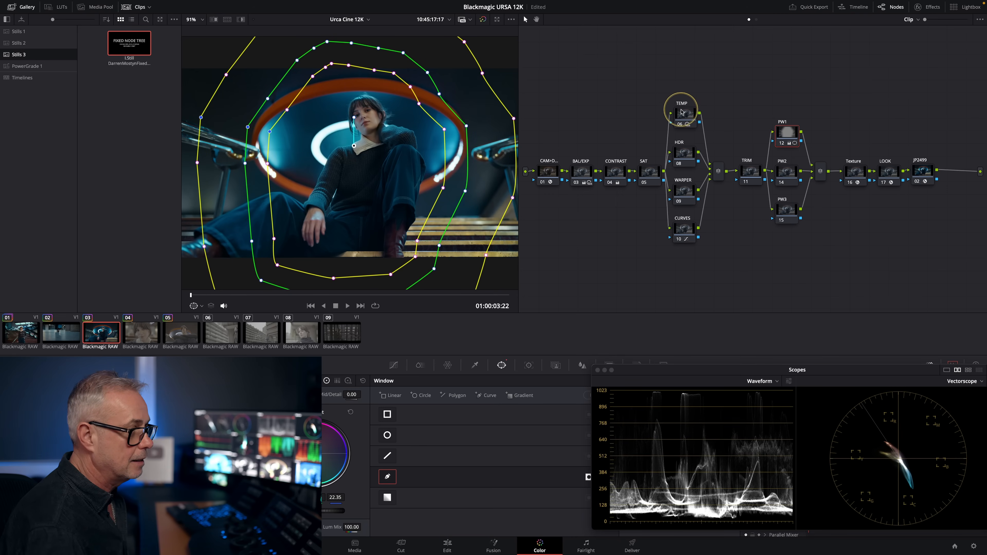
Step: Compare clip 03 with the CURVES node off and on, and reset that node's grade
{"action": "left_click", "coordinate": [684, 229]}
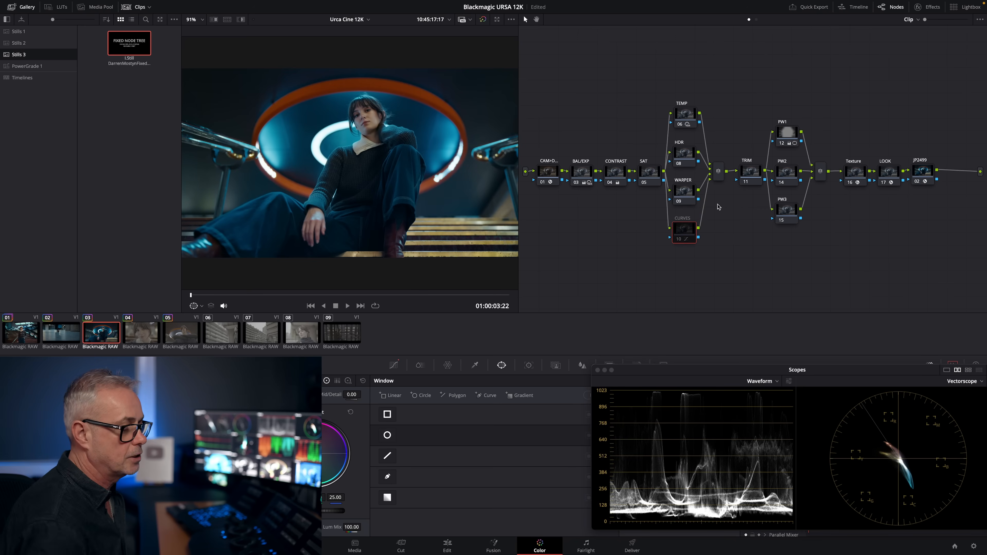
{"action": "key", "text": "super+d"}
{"action": "right_click", "coordinate": [683, 229]}
{"action": "left_click", "coordinate": [700, 236]}
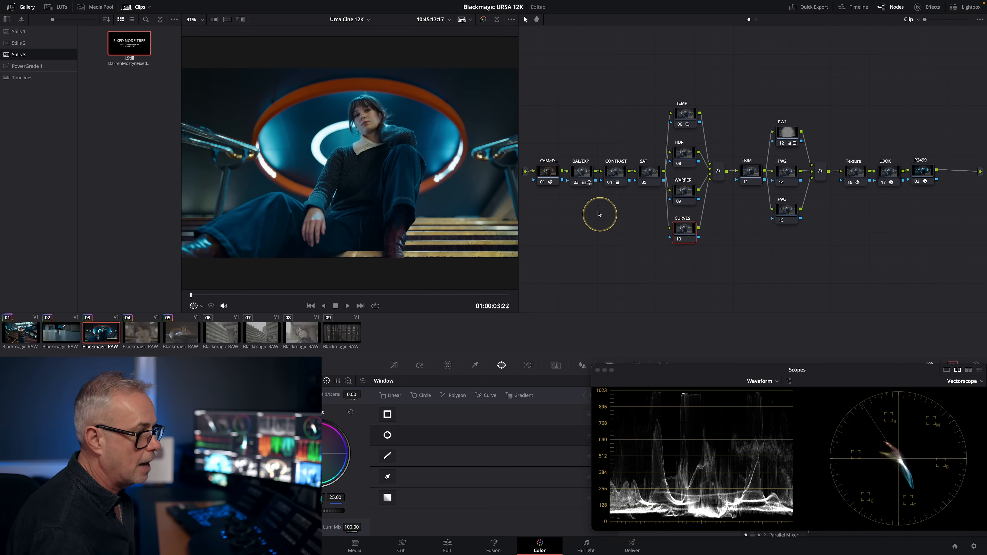
Step: Raise the Global exposure of clip 03's BAL/EXP node in the HDR wheels and select the CONTRAST node
{"action": "left_click", "coordinate": [582, 173]}
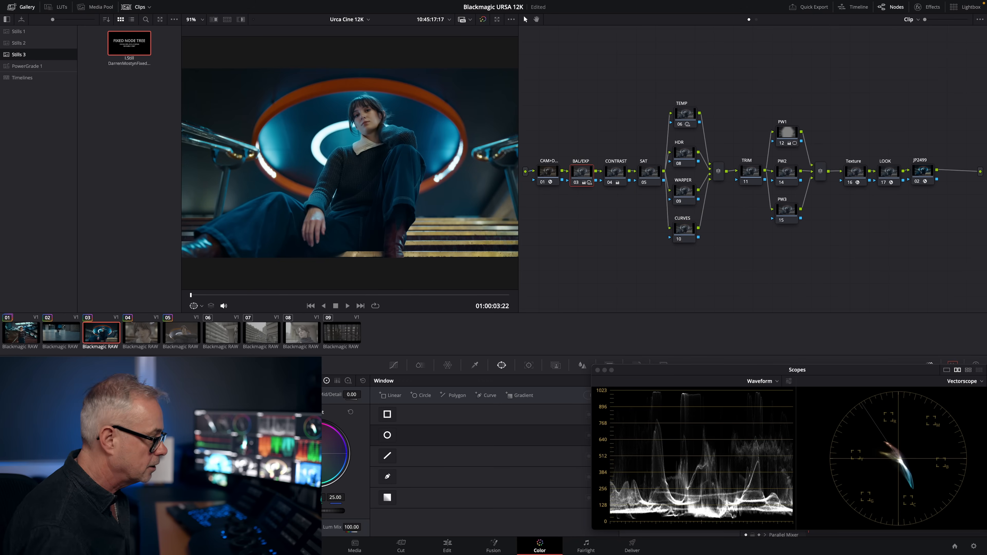
{"action": "left_click", "coordinate": [82, 367]}
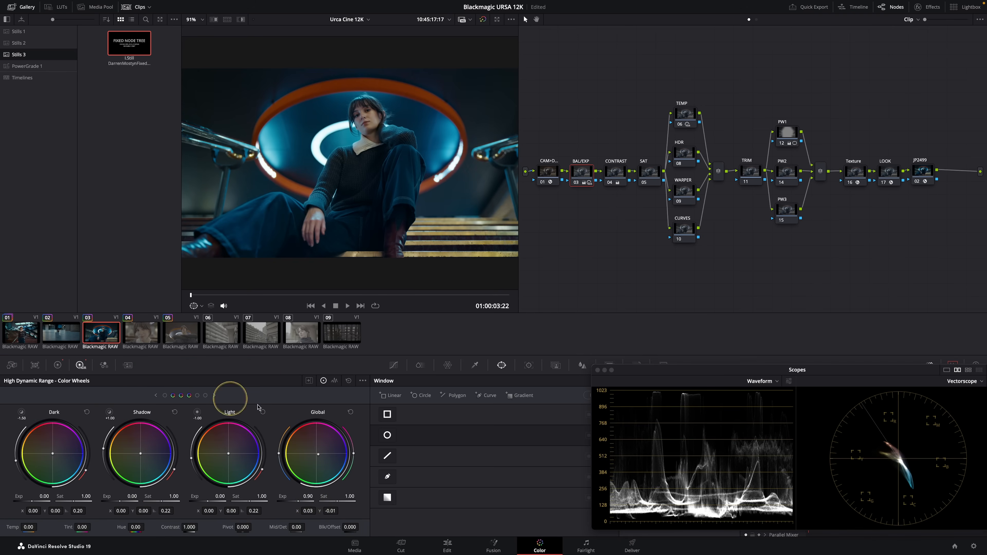
{"action": "left_click_drag", "start_coordinate": [306, 497], "coordinate": [352, 503]}
{"action": "left_click", "coordinate": [621, 178]}
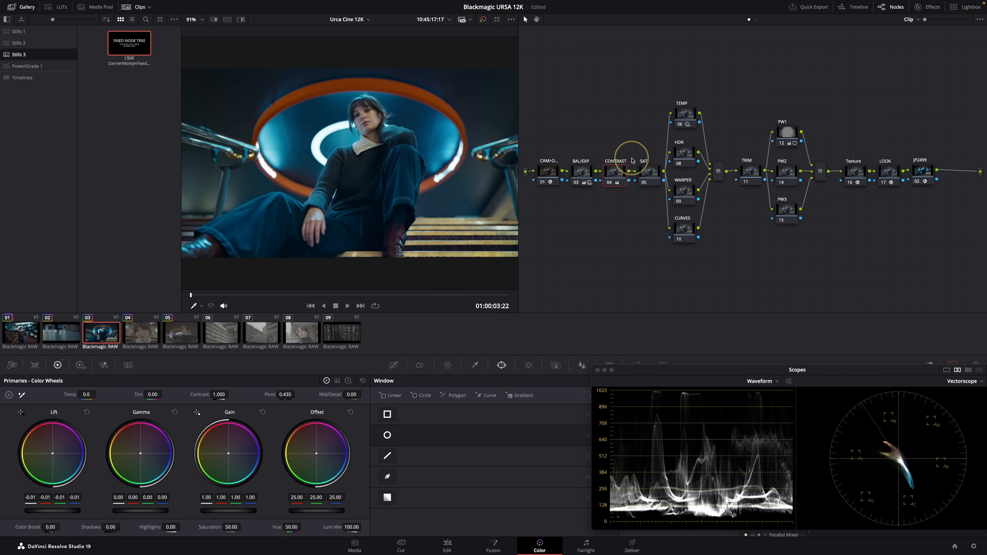
Step: Compare clip 03 with the TEMP node off and on, and with the Texture node off and on
{"action": "left_click", "coordinate": [687, 116]}
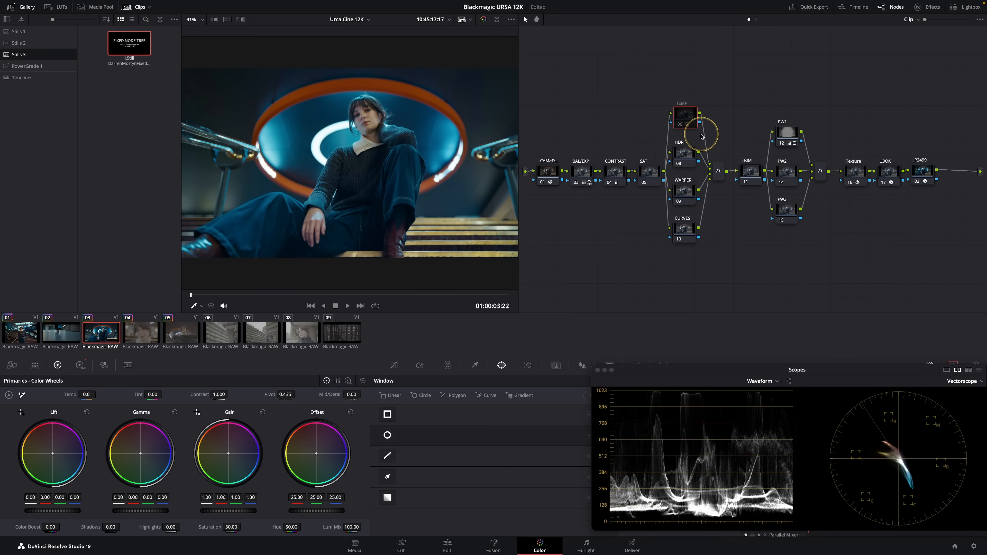
{"action": "left_click", "coordinate": [866, 183]}
{"action": "key", "text": "super+d"}
{"action": "key", "text": "super+d"}
{"action": "key", "text": "super+d"}
{"action": "key", "text": "super+d"}
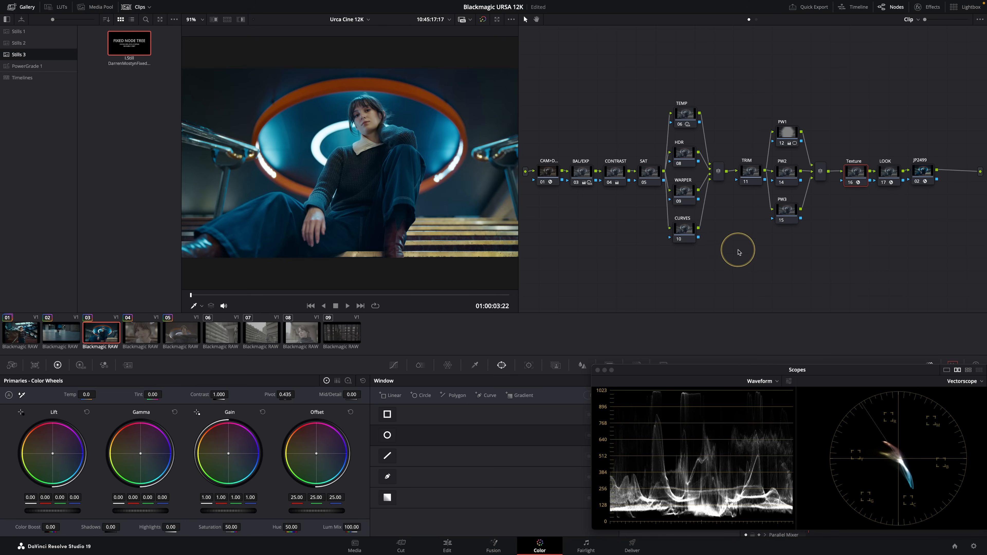
{"action": "left_click", "coordinate": [857, 185]}
{"action": "key", "text": "super+d"}
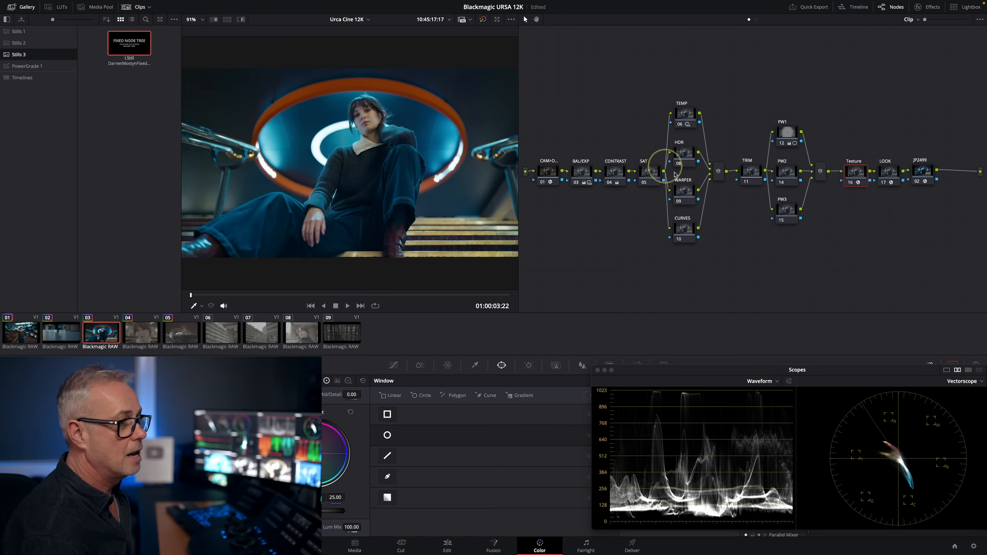
Step: Add a DCTL effect to clip 03's WARPER node and load MONO-SAT-DENSITY-HUE-T-v3.0 in it
{"action": "left_click", "coordinate": [684, 191]}
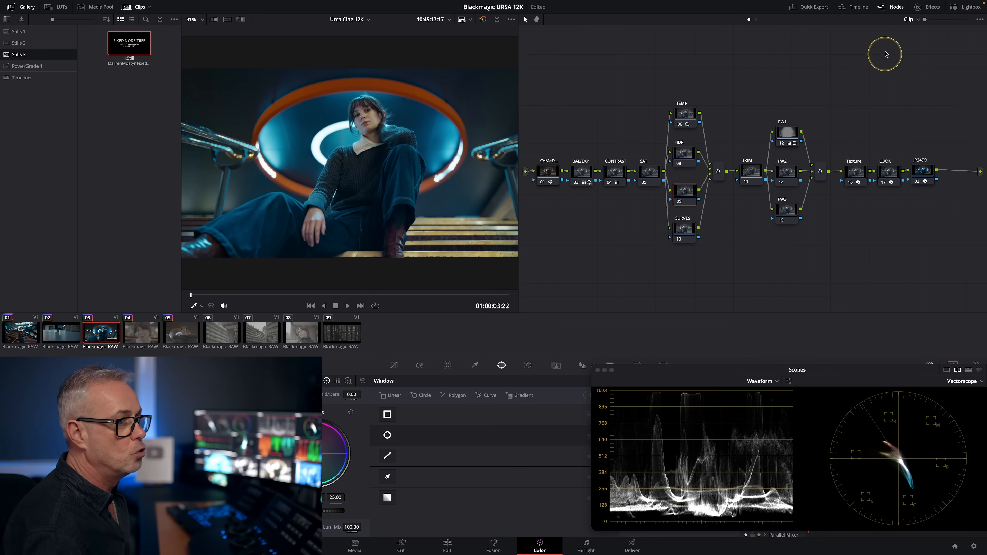
{"action": "left_click", "coordinate": [927, 7]}
{"action": "left_click_drag", "start_coordinate": [864, 256], "coordinate": [652, 192]}
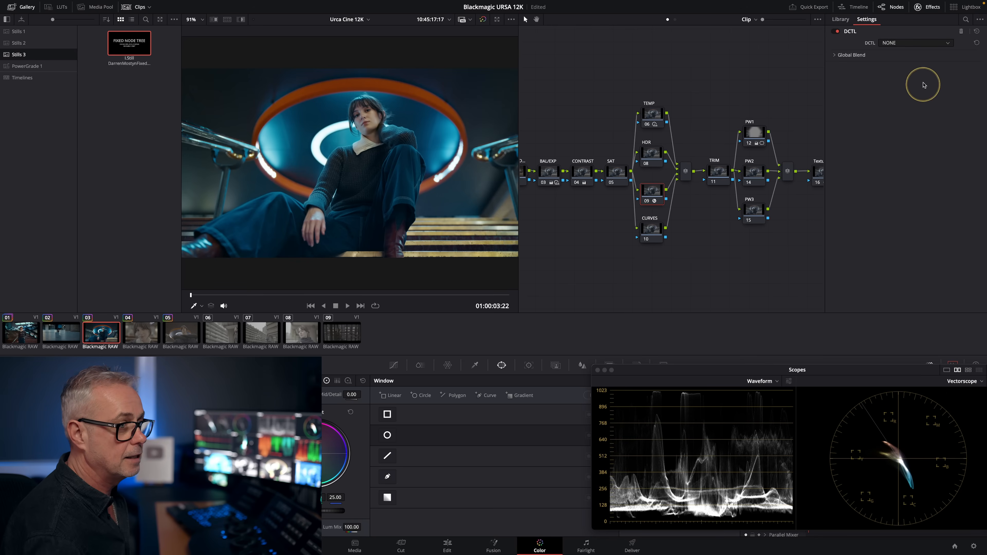
{"action": "left_click", "coordinate": [928, 42]}
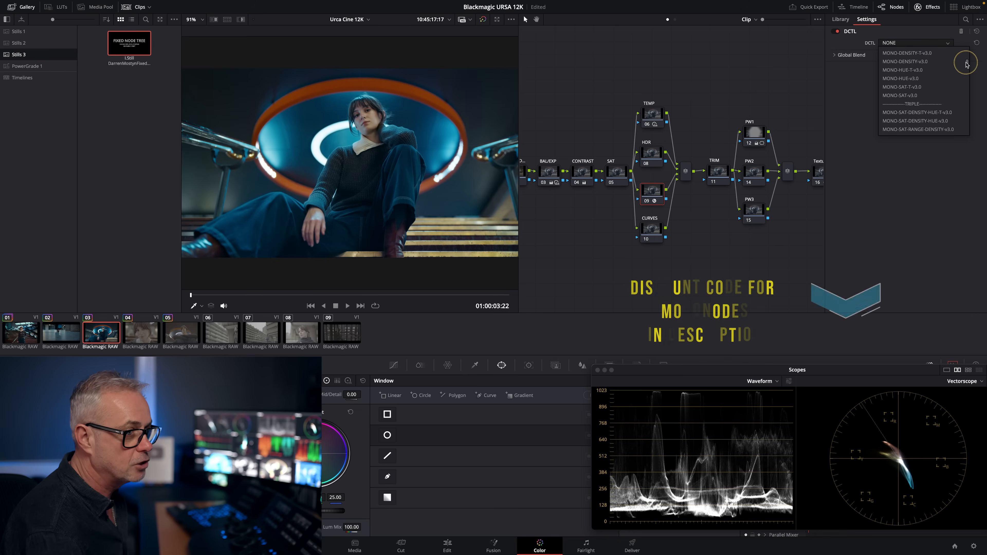
{"action": "scroll", "coordinate": [914, 101], "scroll_direction": "down", "scroll_amount": 3}
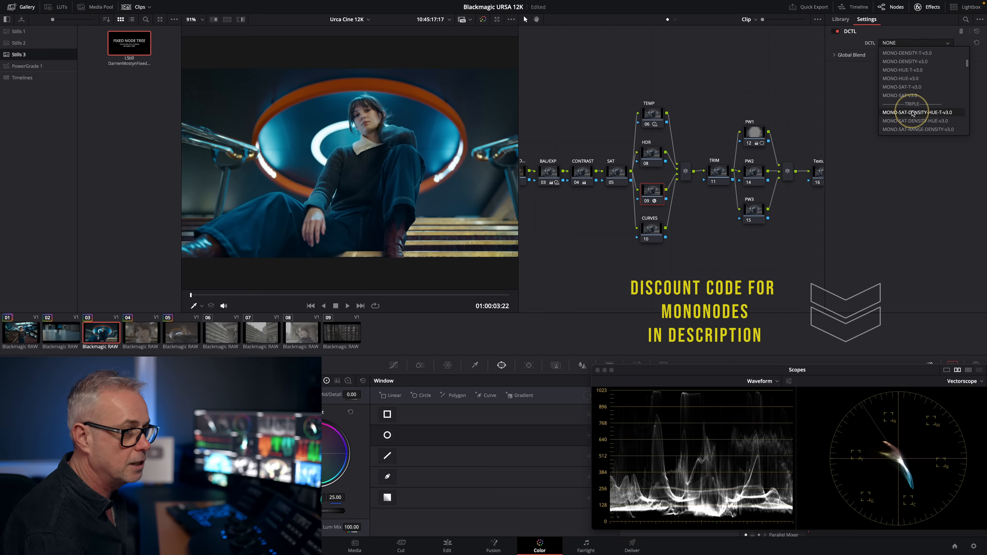
{"action": "left_click", "coordinate": [915, 112]}
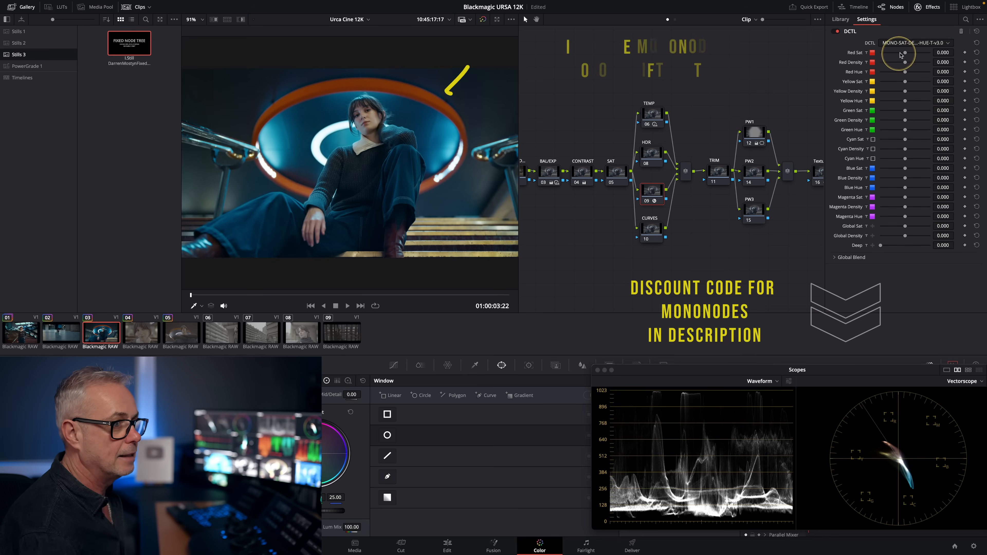
Step: Try the DCTL with Red Sat at 0.209 and Red Density at 0.070, and reset the node's grade
{"action": "left_click_drag", "start_coordinate": [904, 52], "coordinate": [908, 64]}
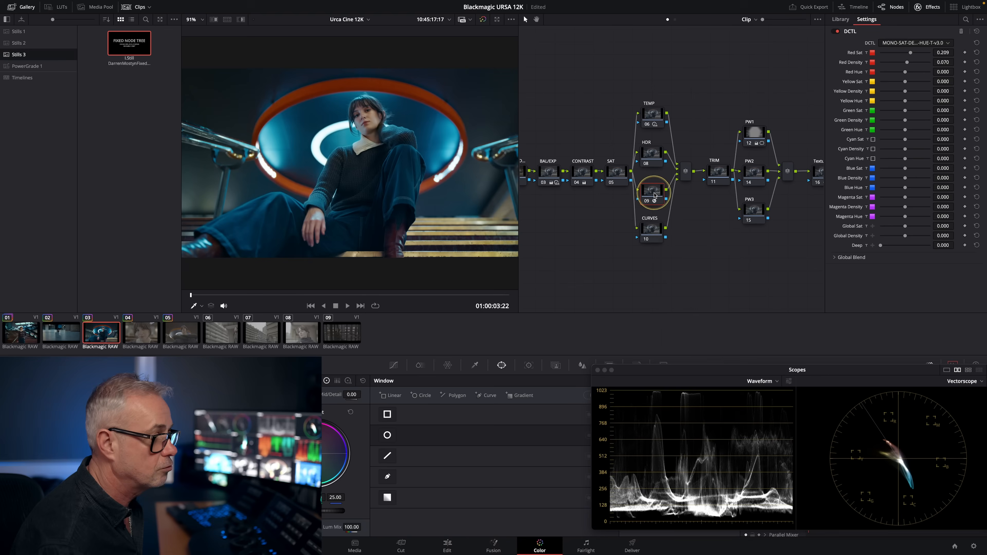
{"action": "right_click", "coordinate": [659, 194]}
{"action": "left_click", "coordinate": [659, 196]}
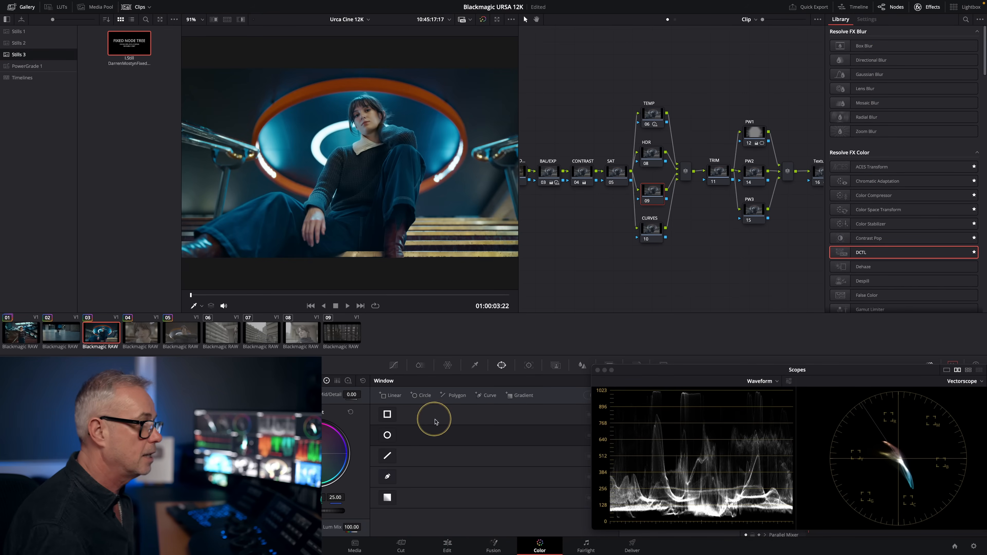
Step: Try ColorSlice on the same node with Red density at 0.13 and Red saturation at 1.11, and reset the node's grade
{"action": "left_click", "coordinate": [427, 368]}
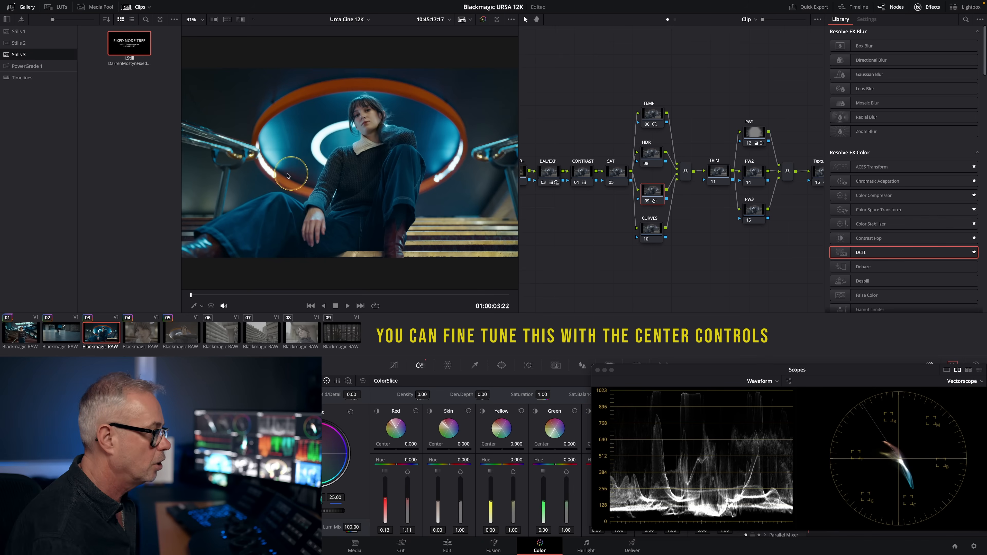
{"action": "right_click", "coordinate": [653, 194]}
{"action": "left_click", "coordinate": [665, 207]}
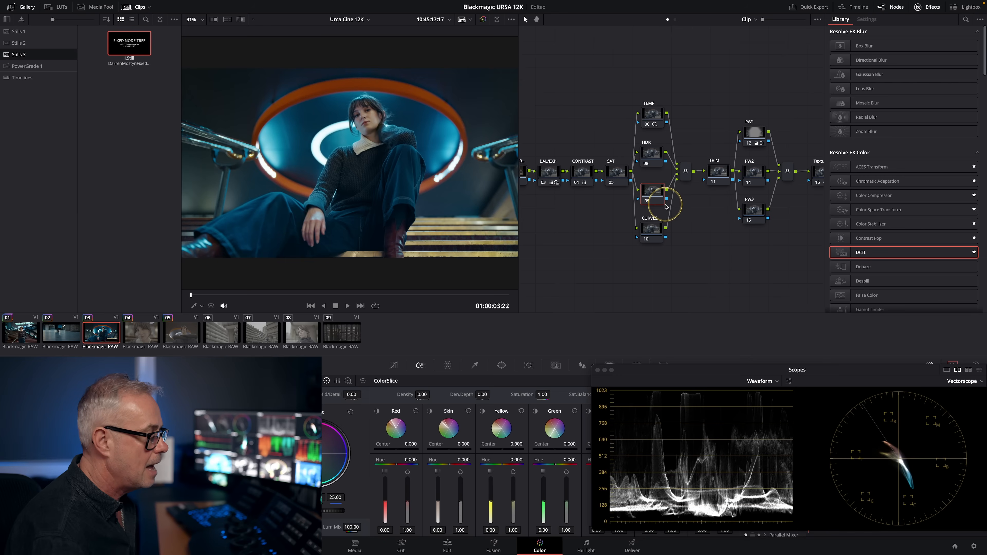
Step: Darken clip 03's orange ring with the Hue Vs Lum curve, lowering a point at input hue 279.11 and anchoring the curve at yellow
{"action": "left_click", "coordinate": [393, 365]}
{"action": "left_click_drag", "start_coordinate": [631, 373], "coordinate": [757, 381]}
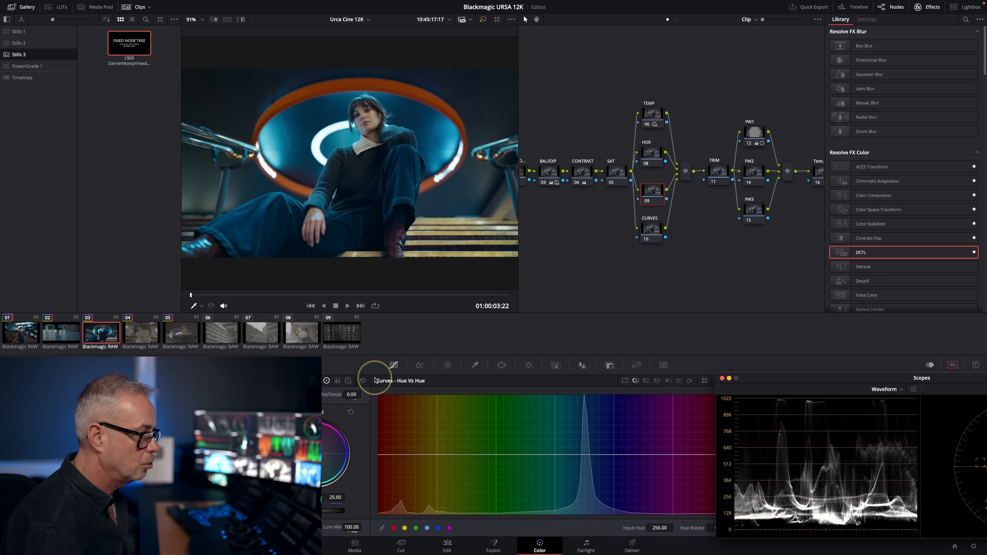
{"action": "left_click", "coordinate": [646, 381]}
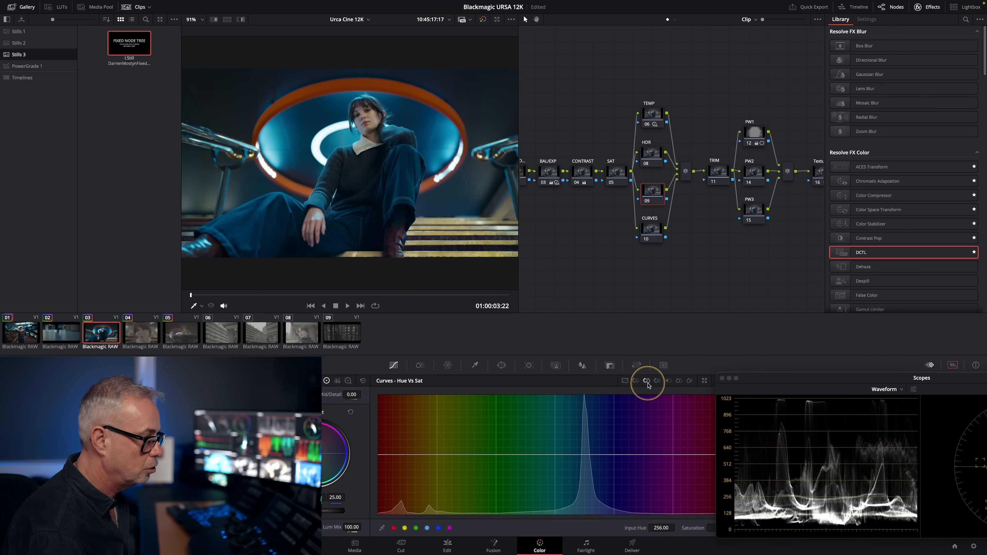
{"action": "left_click", "coordinate": [658, 381]}
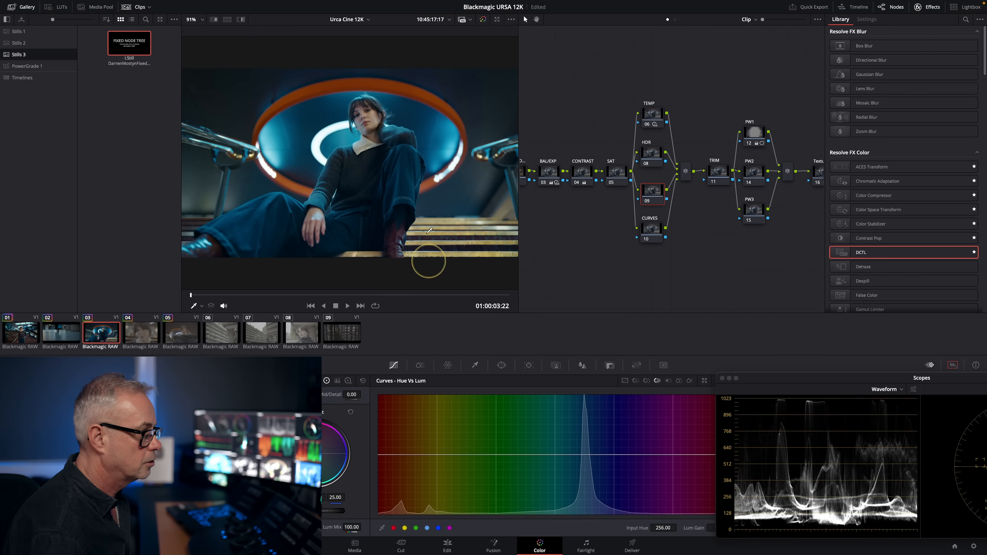
{"action": "left_click_drag", "start_coordinate": [413, 455], "coordinate": [363, 459]}
{"action": "left_click_drag", "start_coordinate": [438, 456], "coordinate": [396, 474]}
{"action": "left_click", "coordinate": [399, 454]}
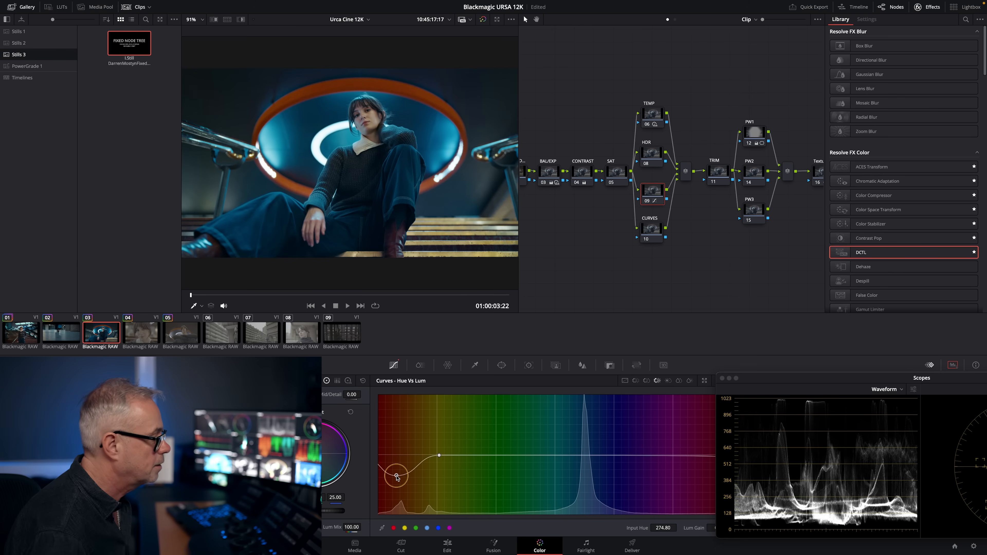
Step: Copy clip 03's grade to clip 05
{"action": "left_click", "coordinate": [185, 337]}
{"action": "left_click", "coordinate": [100, 343]}
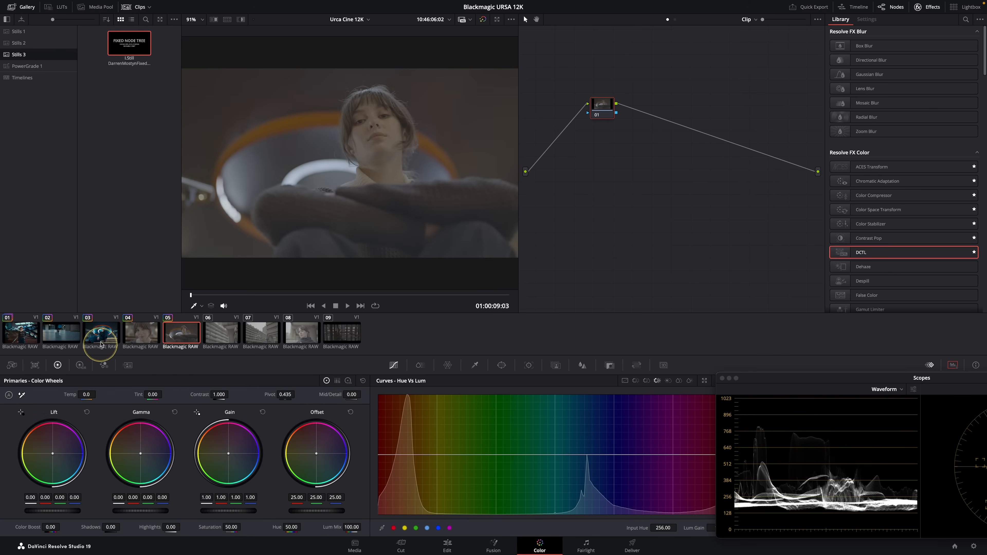
{"action": "middle_click", "coordinate": [104, 339]}
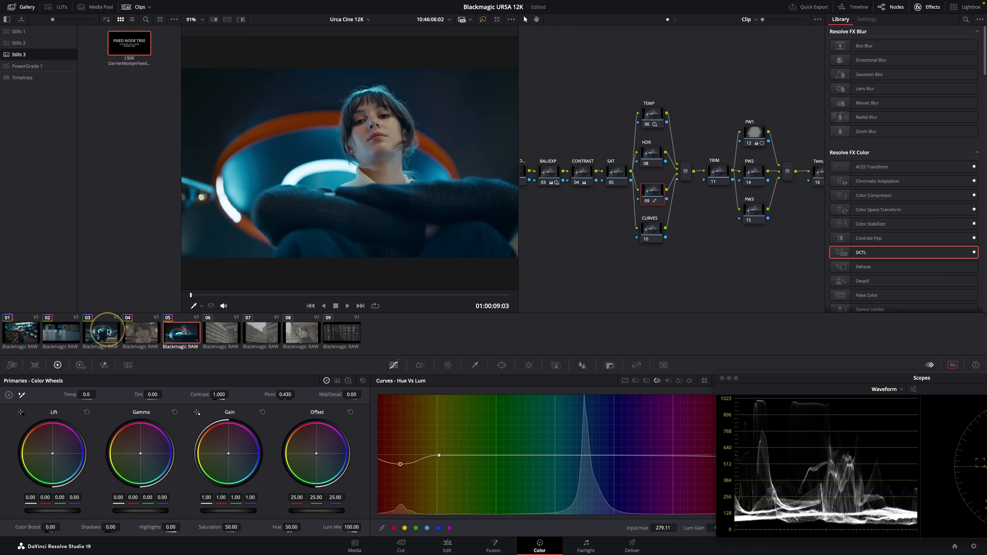
Step: Copy clip 01's grade to the close-up in clip 04 and compare the two clips
{"action": "left_click", "coordinate": [140, 333]}
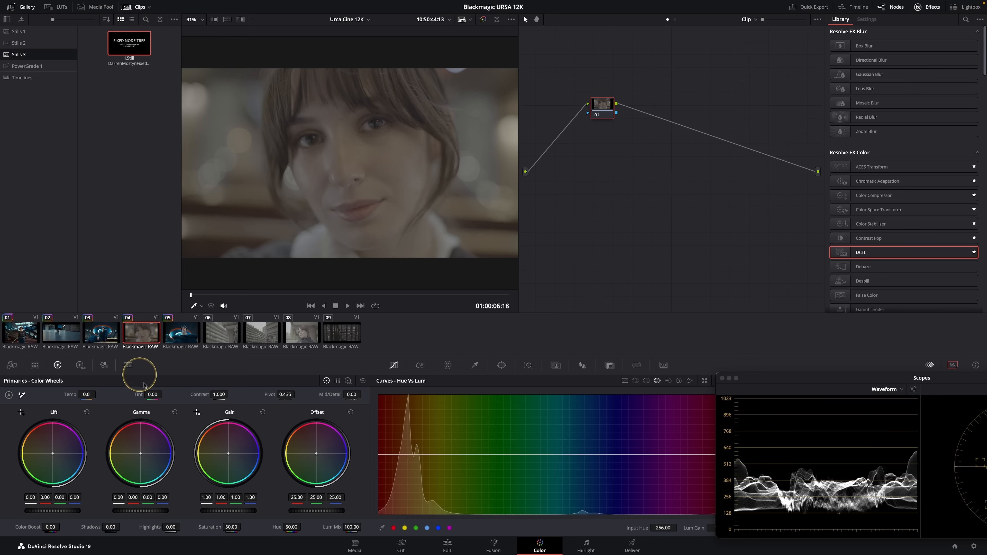
{"action": "middle_click", "coordinate": [18, 327]}
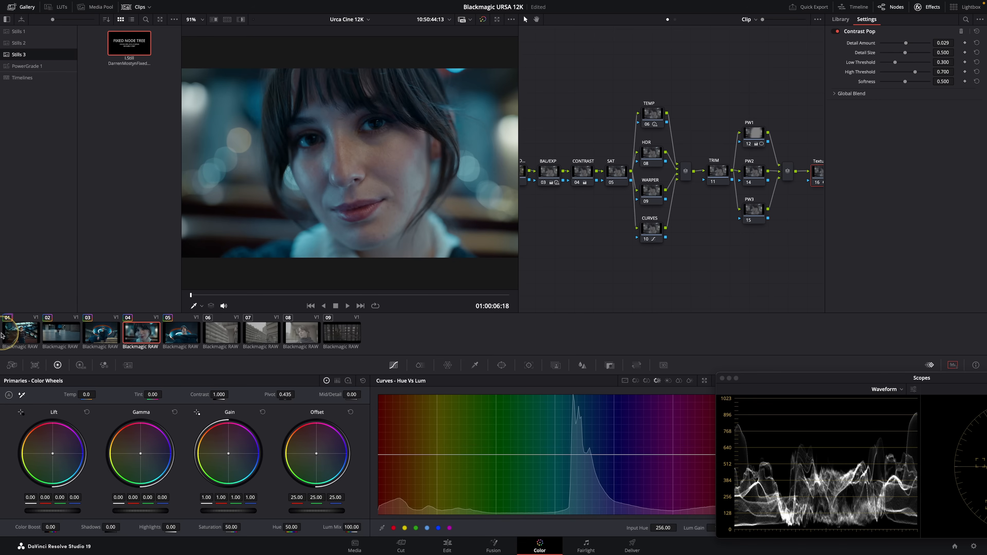
{"action": "left_click", "coordinate": [27, 334]}
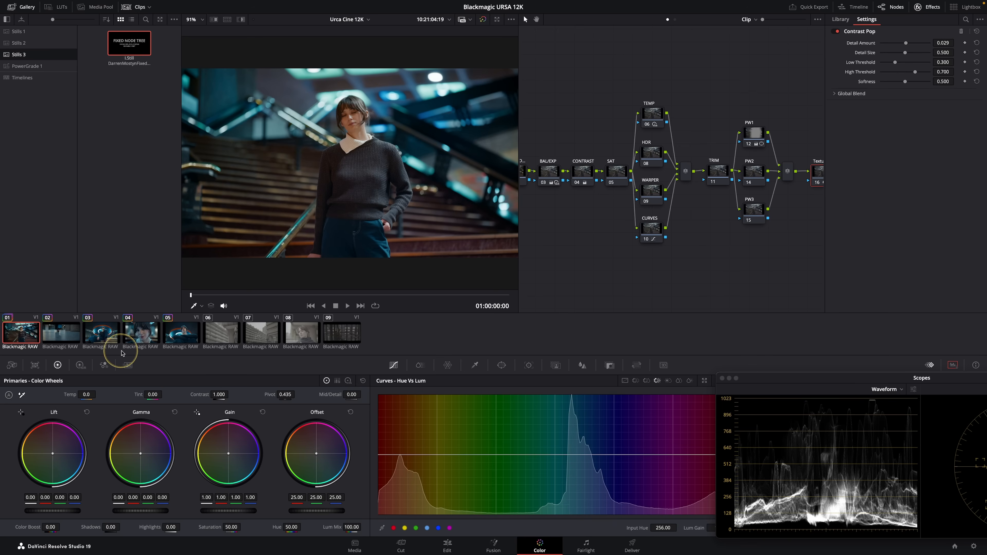
{"action": "left_click", "coordinate": [140, 338]}
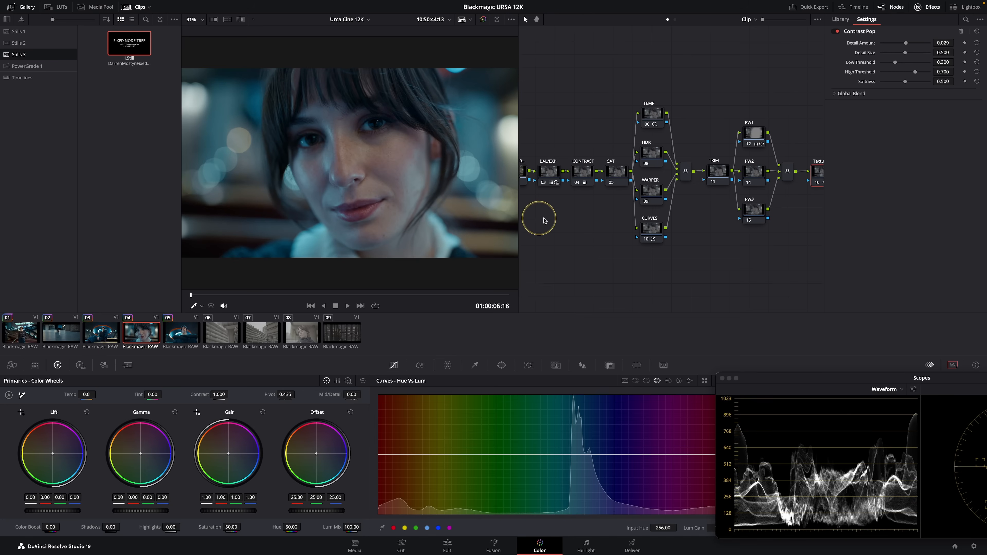
Step: Nudge the HDR Global color balance of clip 04's BAL/EXP node toward warm, and bring the vectorscope back into view
{"action": "left_click_drag", "start_coordinate": [650, 231], "coordinate": [712, 227]}
{"action": "left_click", "coordinate": [609, 175]}
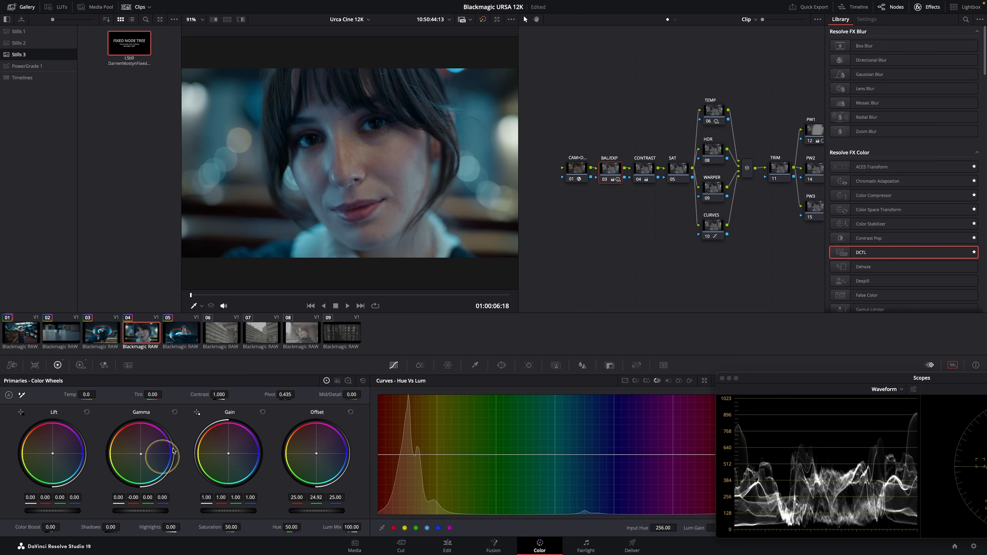
{"action": "left_click", "coordinate": [80, 365]}
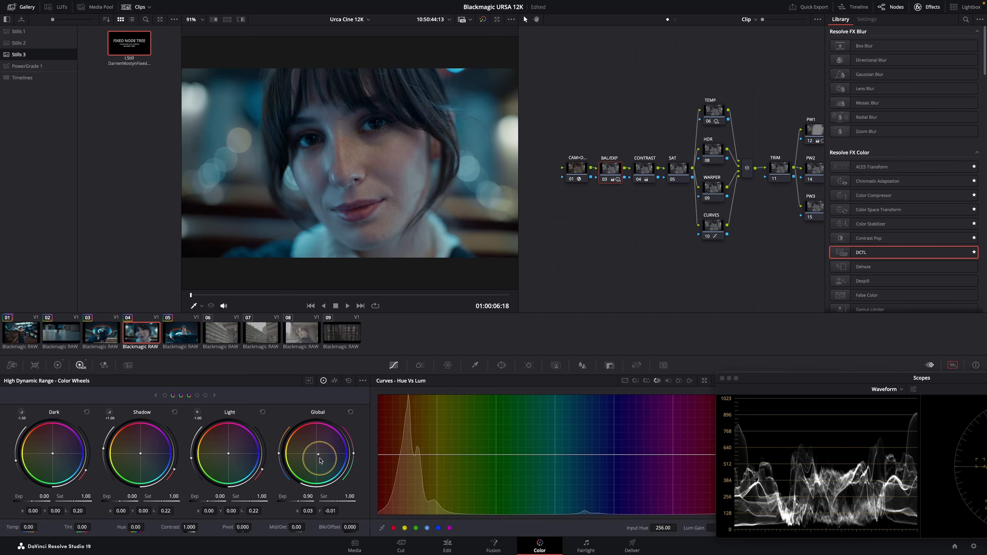
{"action": "left_click_drag", "start_coordinate": [318, 454], "coordinate": [313, 449]}
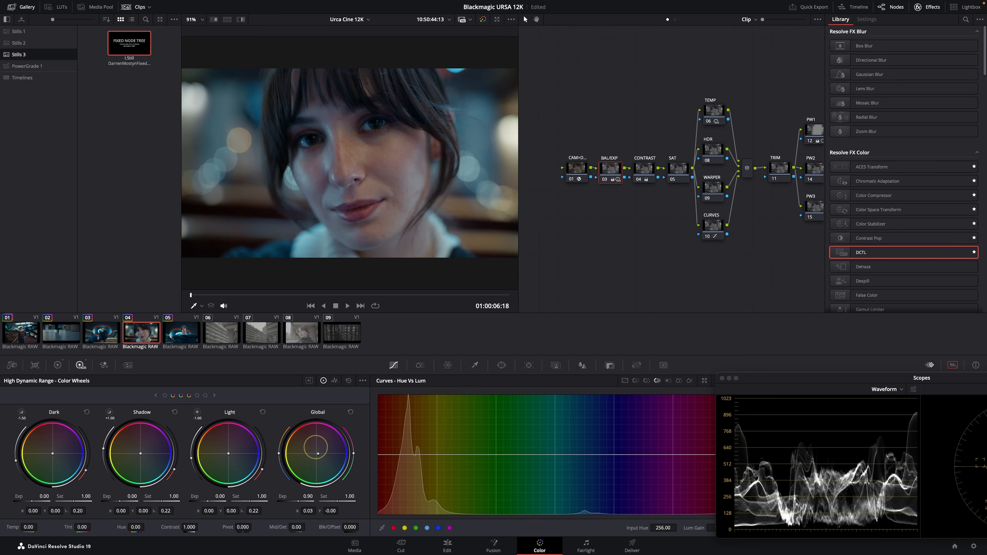
{"action": "left_click_drag", "start_coordinate": [799, 376], "coordinate": [663, 368]}
{"action": "left_click", "coordinate": [556, 237]}
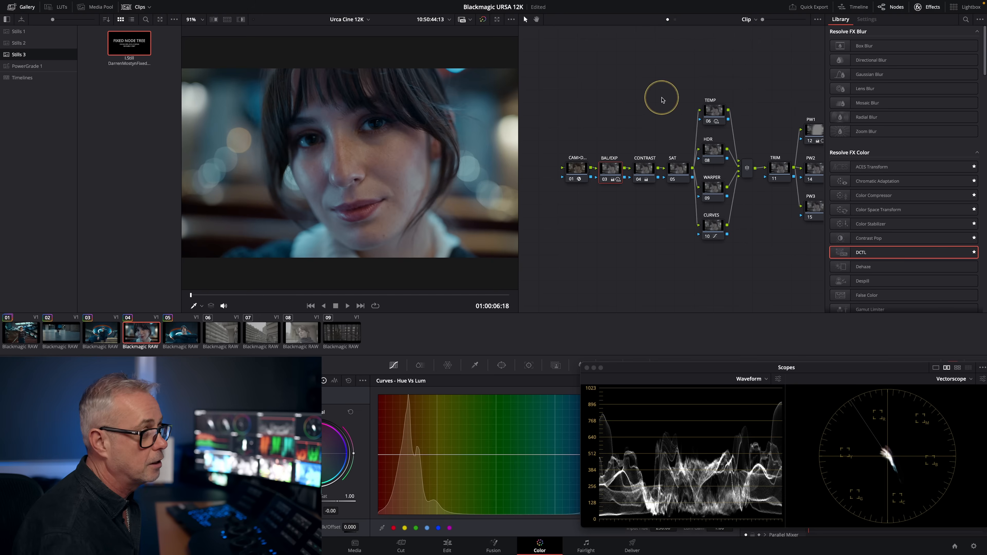
Step: Add the DCTL effect to the timeline-level node and set it to MONO-Balance-v1.2
{"action": "left_click", "coordinate": [675, 20]}
{"action": "left_click_drag", "start_coordinate": [844, 252], "coordinate": [668, 104]}
{"action": "left_click", "coordinate": [936, 44]}
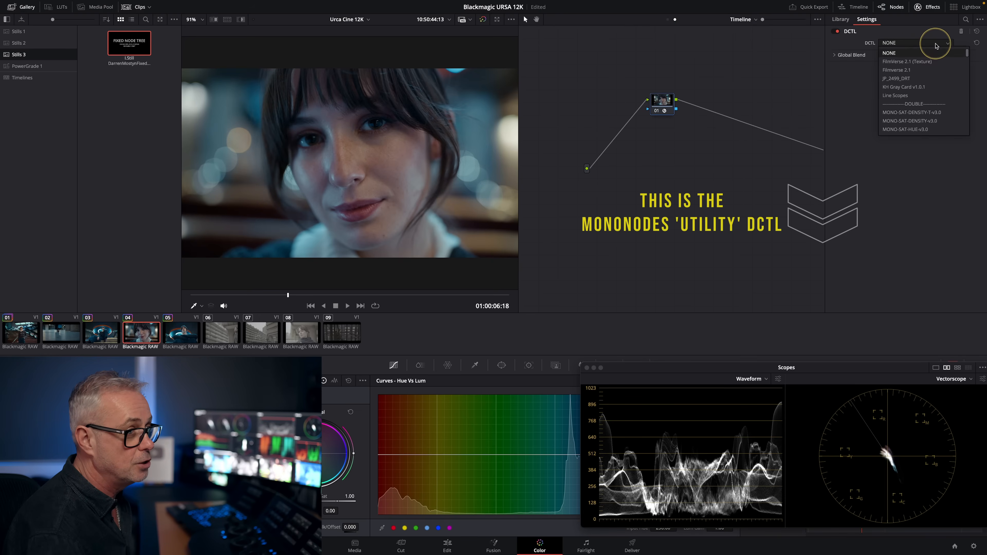
{"action": "left_click_drag", "start_coordinate": [971, 56], "coordinate": [970, 148]}
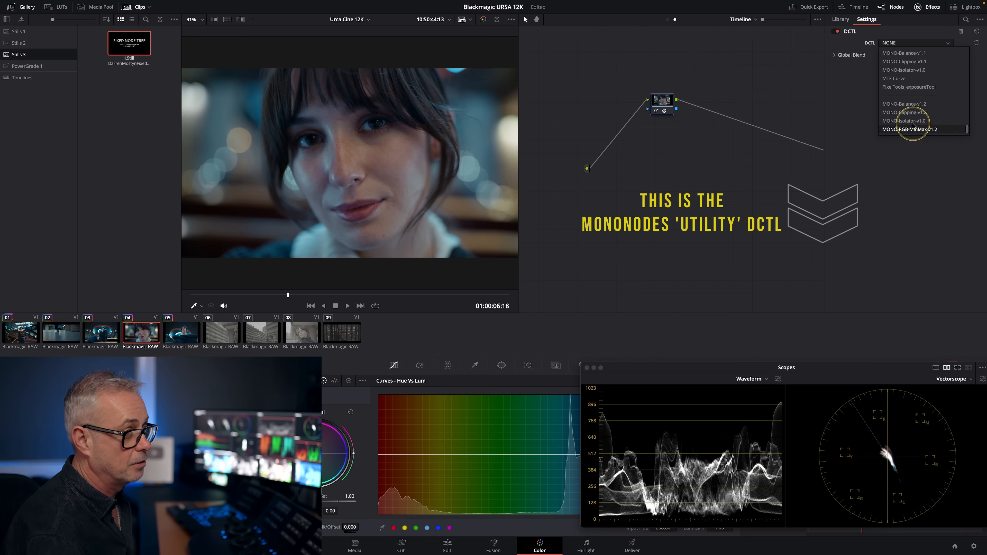
{"action": "left_click", "coordinate": [912, 104]}
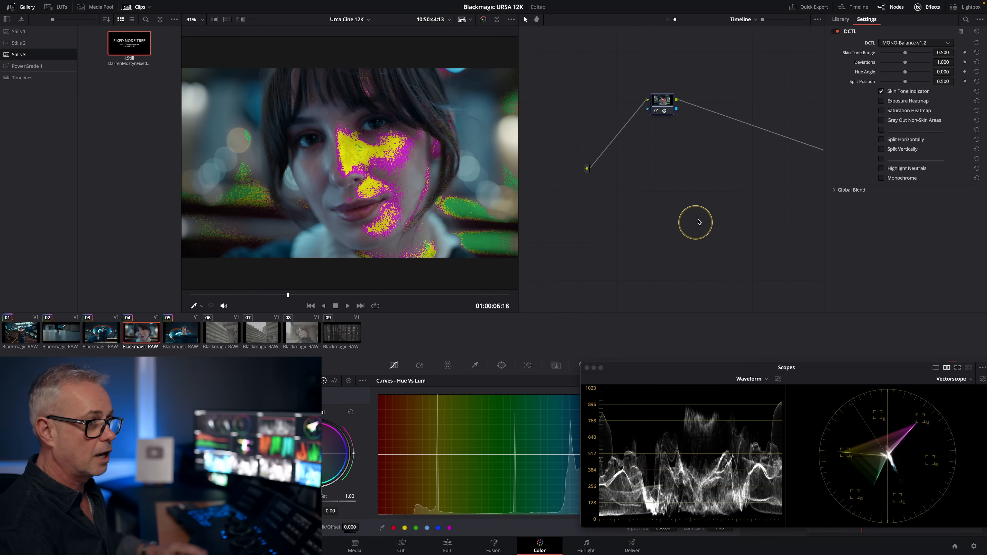
Step: Refresh all thumbnails in the Lightbox and compare the skin tone indicator across the clips
{"action": "left_click", "coordinate": [957, 8]}
{"action": "right_click", "coordinate": [207, 104]}
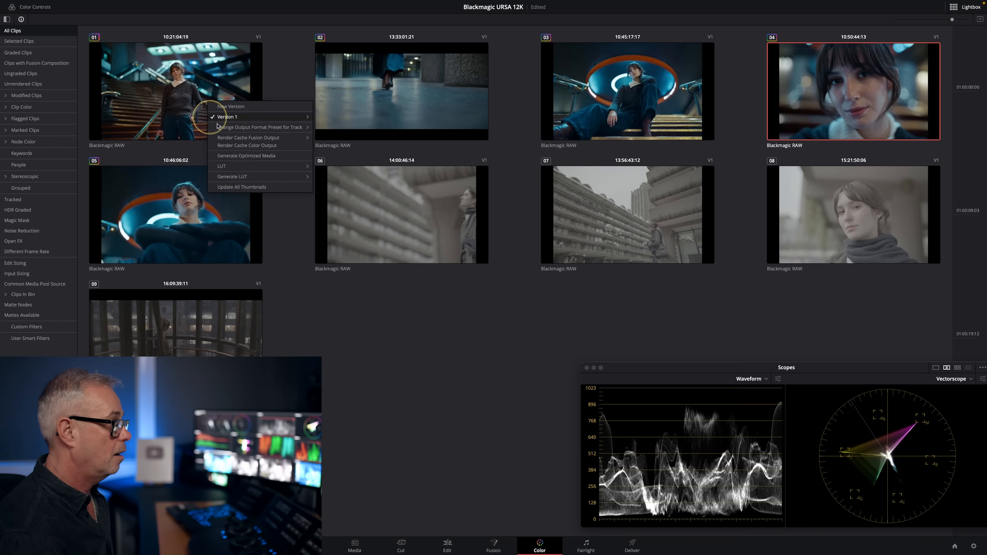
{"action": "left_click", "coordinate": [253, 187]}
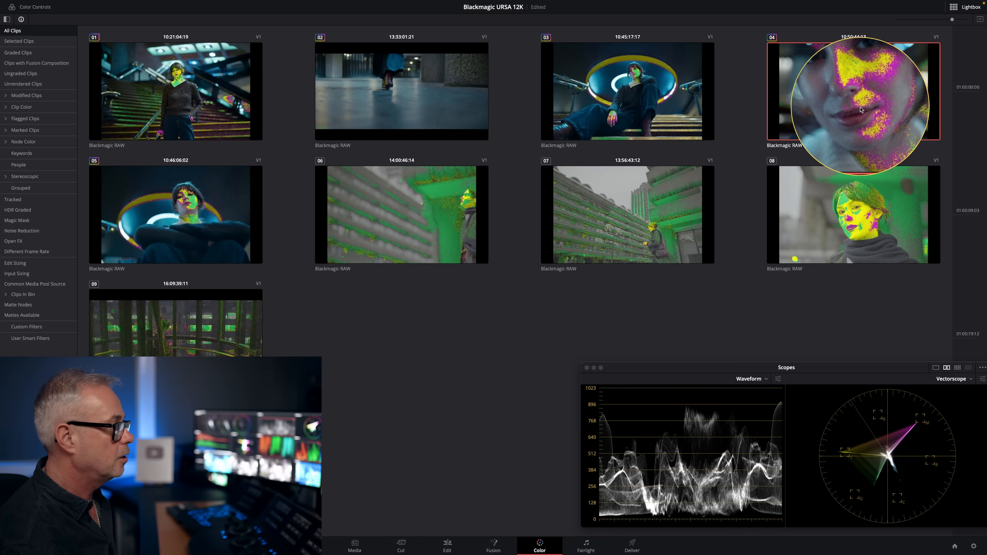
{"action": "left_click", "coordinate": [965, 6]}
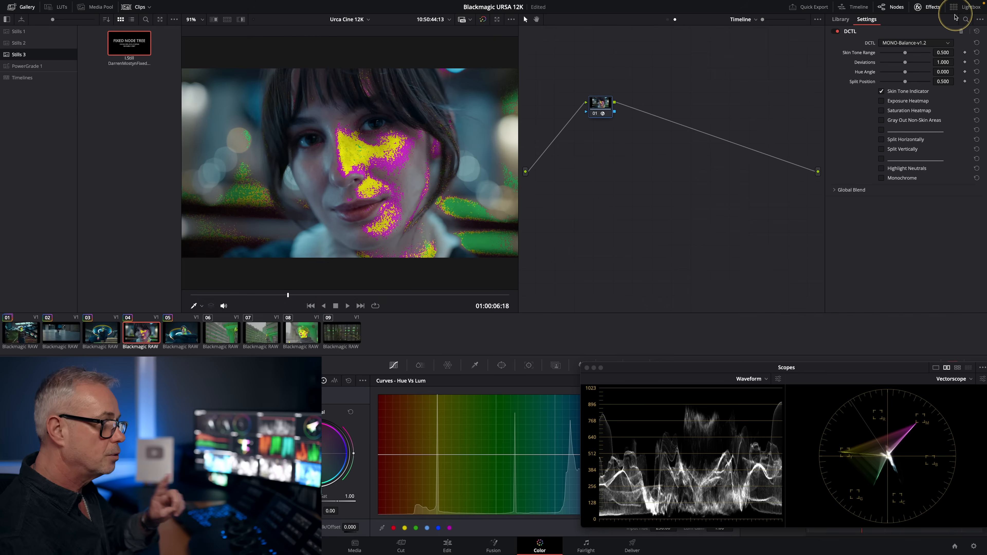
Step: Disable the timeline-level DCTL node and nudge clip 04's HDR Global color balance slightly toward yellow
{"action": "left_click", "coordinate": [600, 114]}
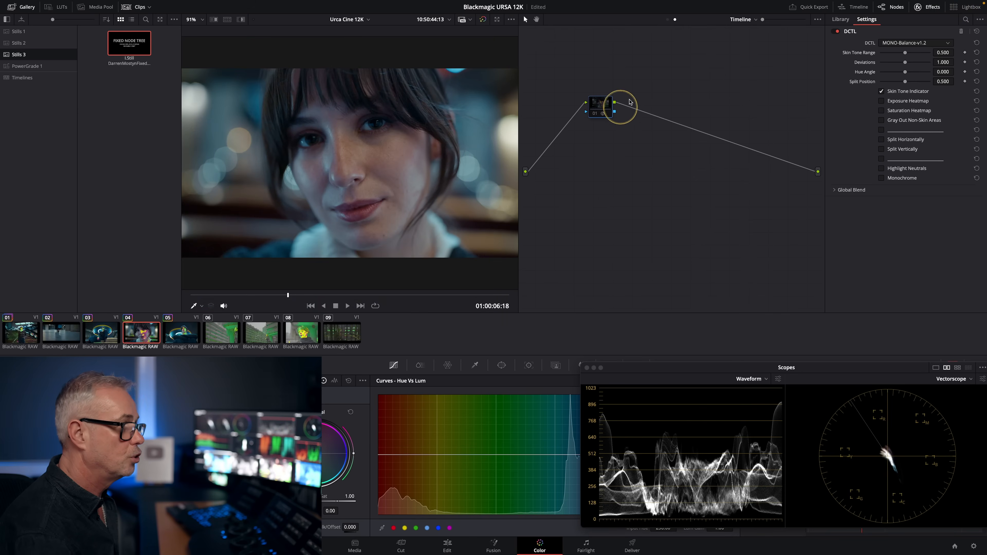
{"action": "left_click", "coordinate": [668, 20]}
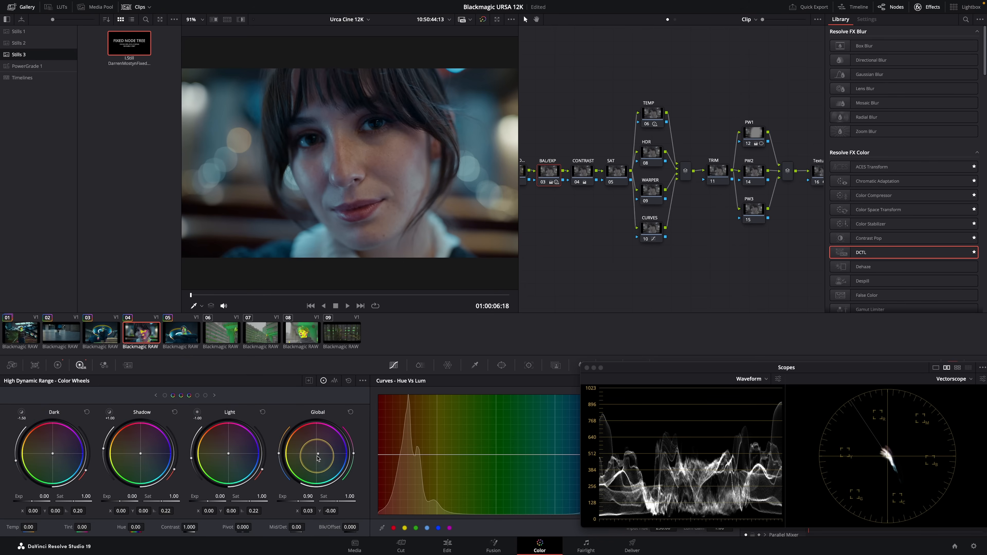
{"action": "left_click_drag", "start_coordinate": [317, 453], "coordinate": [312, 456]}
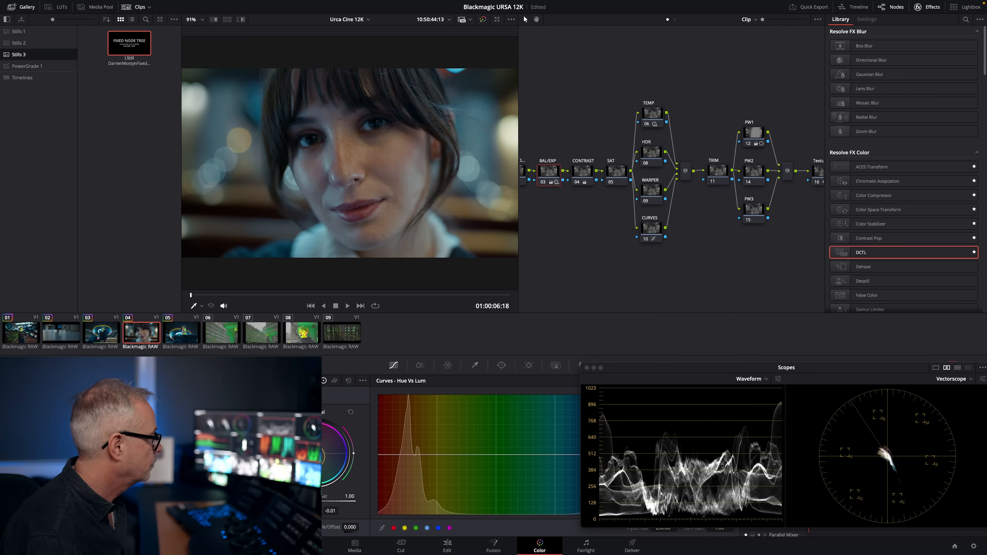
Step: Play the sequence from clip 01 into clip 04 to check the match, and update all clip thumbnails
{"action": "left_click", "coordinate": [28, 337]}
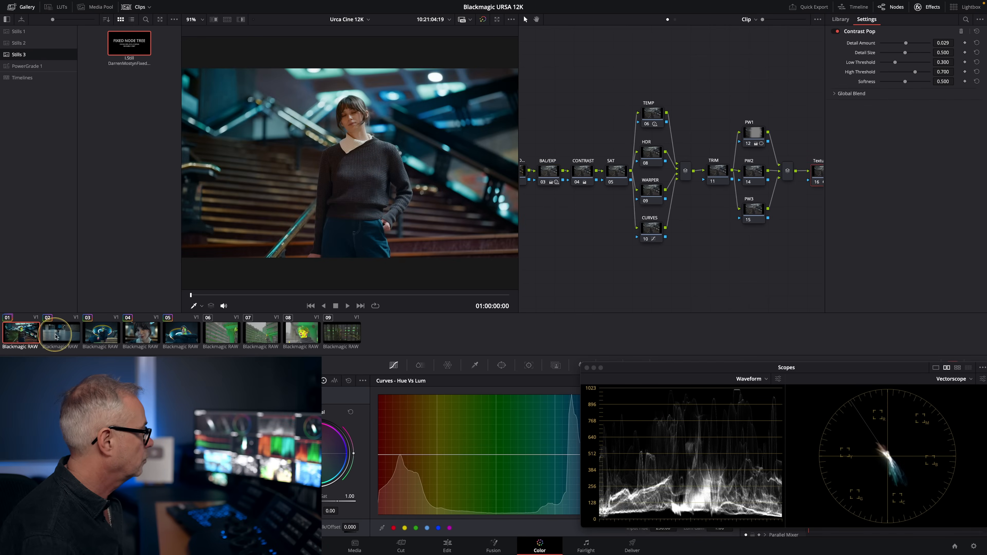
{"action": "left_click", "coordinate": [62, 335]}
{"action": "left_click", "coordinate": [27, 336]}
{"action": "key", "text": "space"}
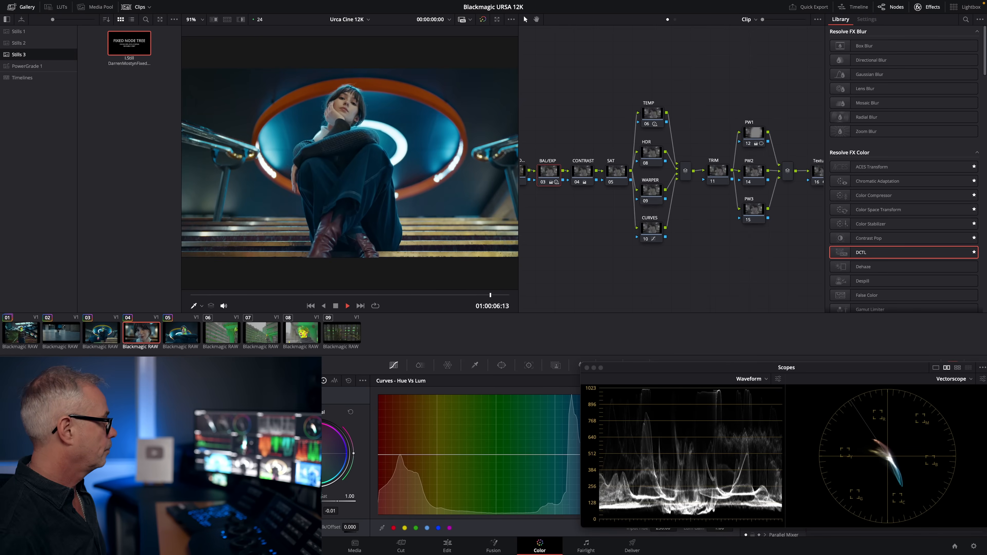
{"action": "left_click", "coordinate": [347, 304]}
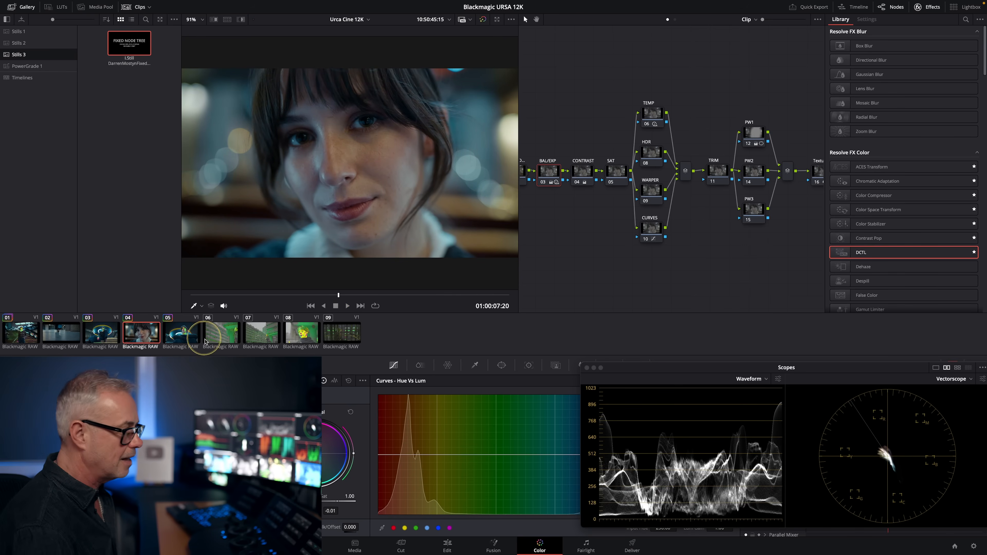
{"action": "right_click", "coordinate": [176, 335]}
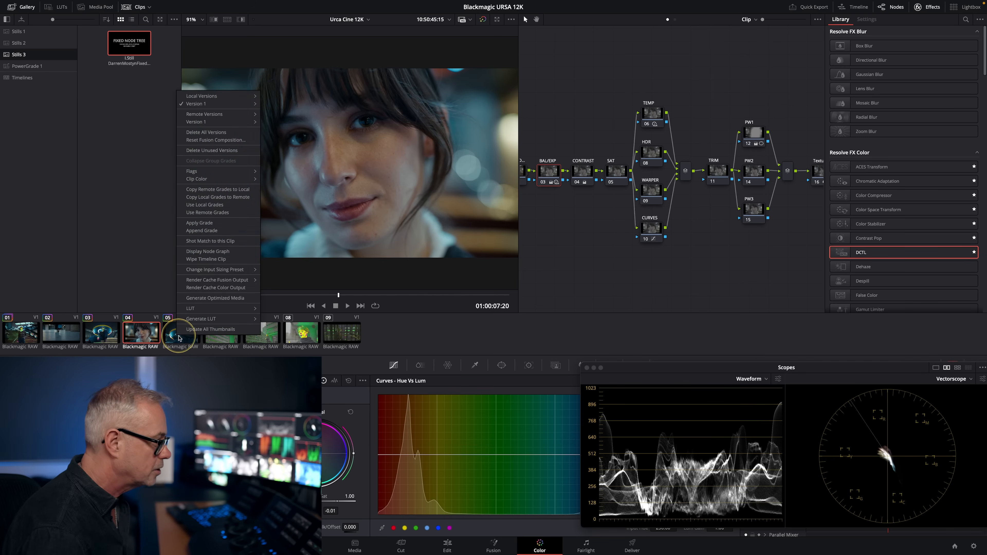
{"action": "left_click", "coordinate": [223, 330]}
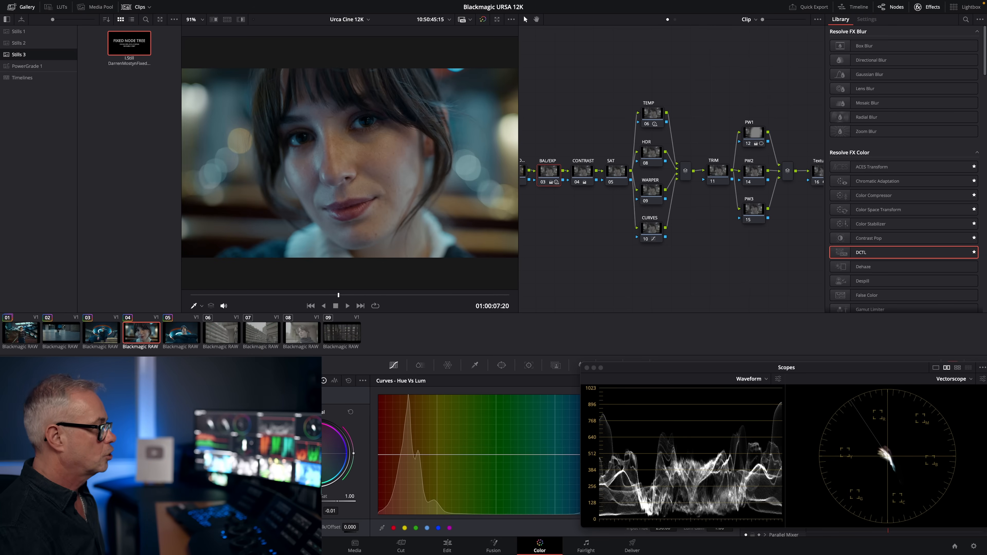
Step: Copy clip 01's grade to clip 06, viewed at the frame where the woman stands centrally
{"action": "left_click", "coordinate": [233, 348]}
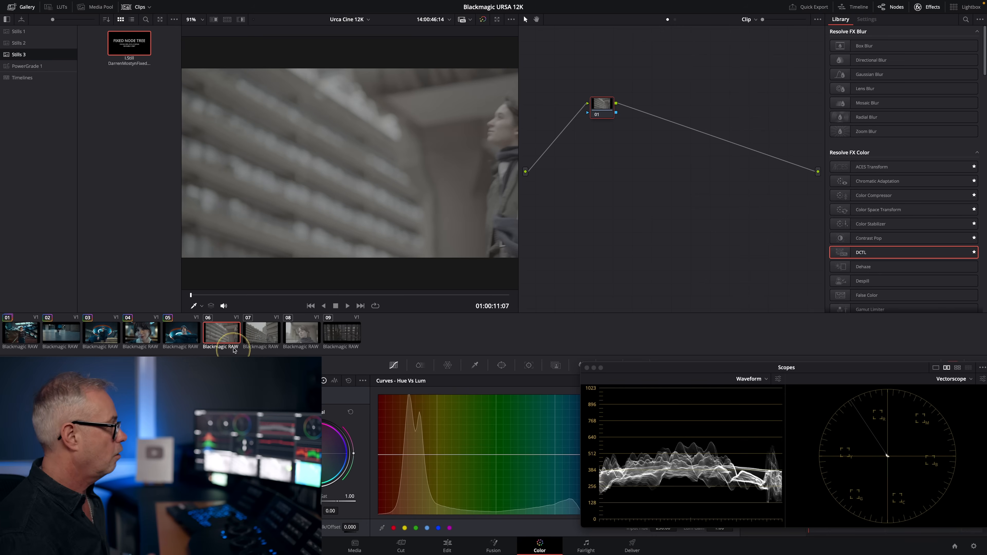
{"action": "left_click_drag", "start_coordinate": [331, 303], "coordinate": [386, 304]}
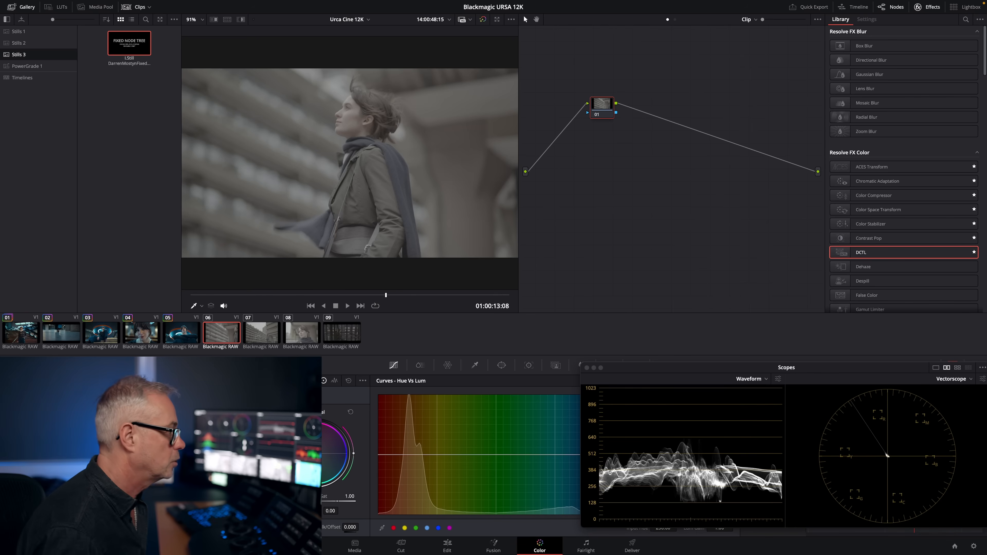
{"action": "middle_click", "coordinate": [16, 338]}
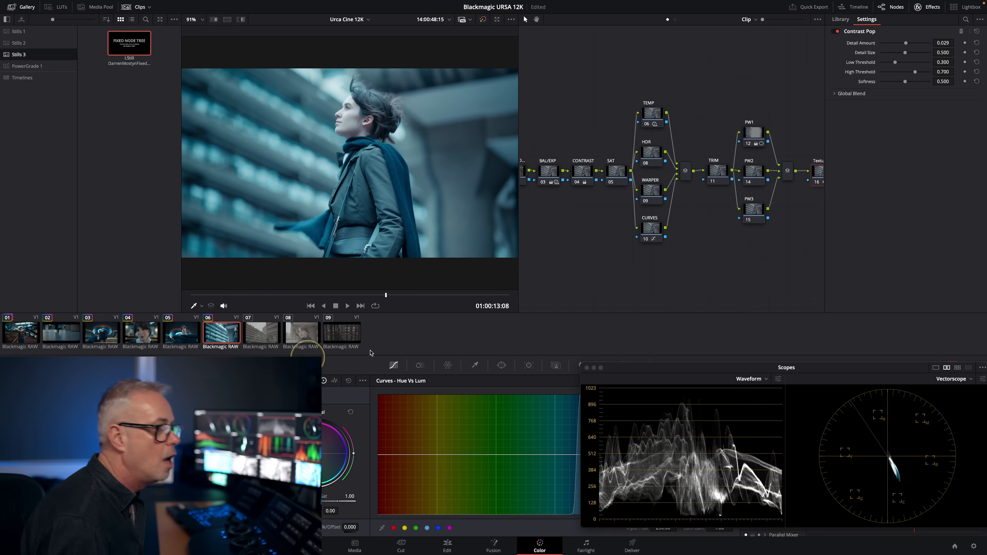
Step: Hide the effects panel to widen the node graph, and reset the grade of clip 06's PW1 node
{"action": "left_click", "coordinate": [938, 10]}
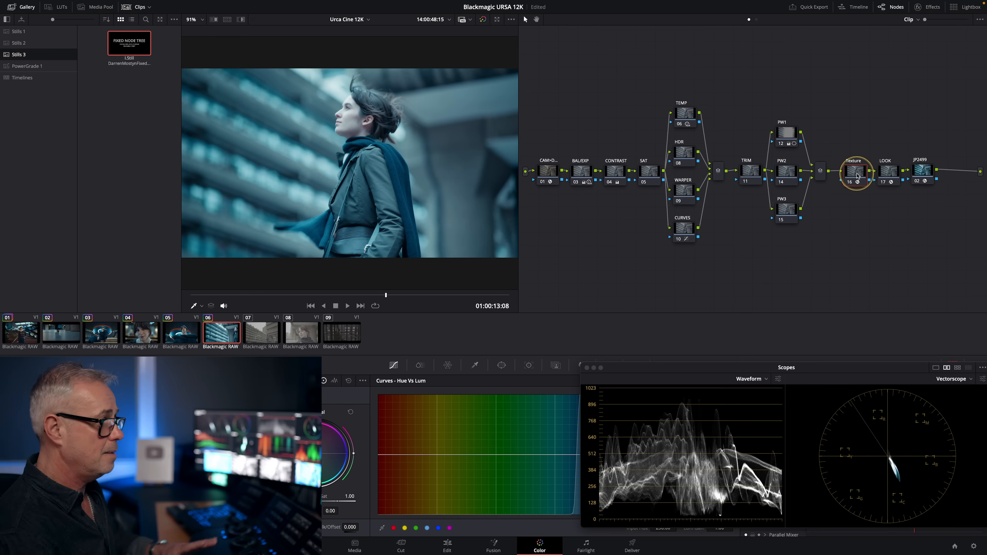
{"action": "right_click", "coordinate": [792, 136]}
{"action": "left_click", "coordinate": [812, 143]}
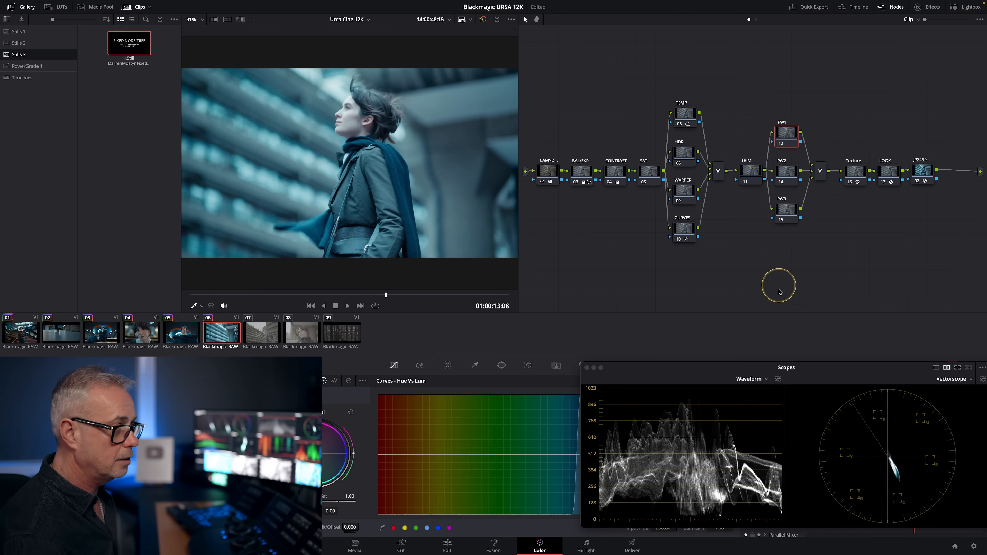
Step: On clip 06's BAL/EXP node, lower the HDR Global exposure to -0.13 and shift the Global color balance warmer
{"action": "left_click_drag", "start_coordinate": [719, 284], "coordinate": [782, 282]}
{"action": "left_click", "coordinate": [618, 170]}
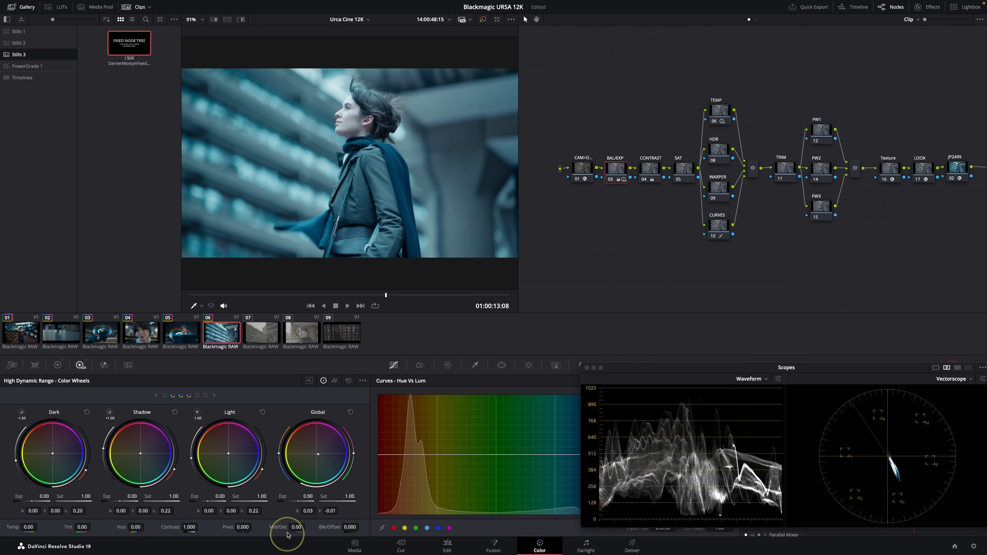
{"action": "left_click_drag", "start_coordinate": [306, 499], "coordinate": [144, 495]}
{"action": "left_click_drag", "start_coordinate": [316, 453], "coordinate": [306, 449]}
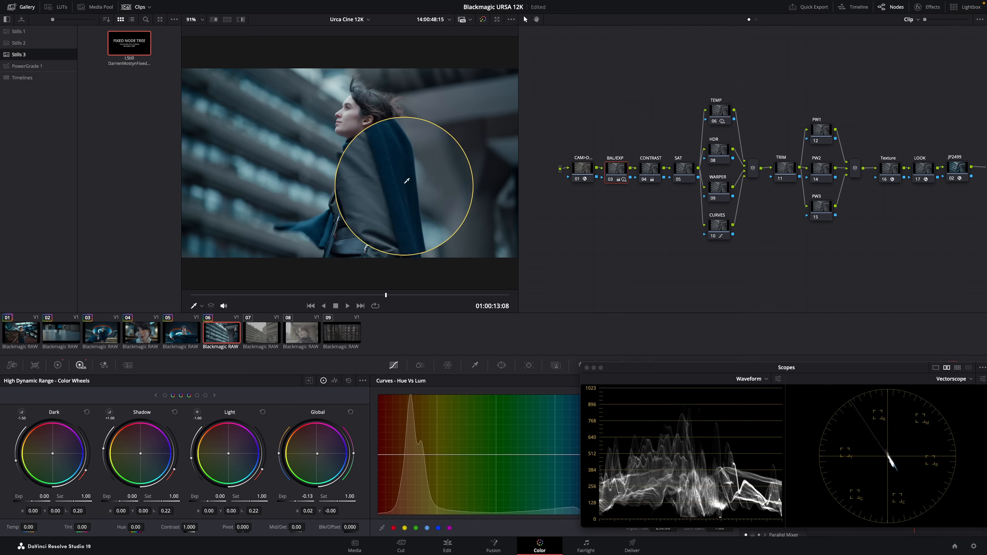
Step: Set the SAT node's color space to HSV and disable Channels 1 and 3
{"action": "left_click", "coordinate": [653, 169]}
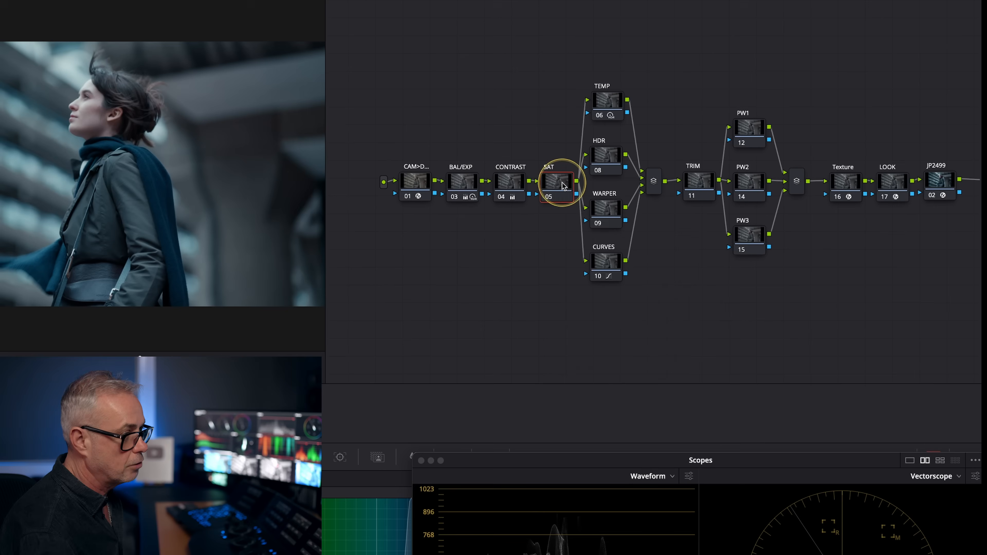
{"action": "right_click", "coordinate": [686, 171]}
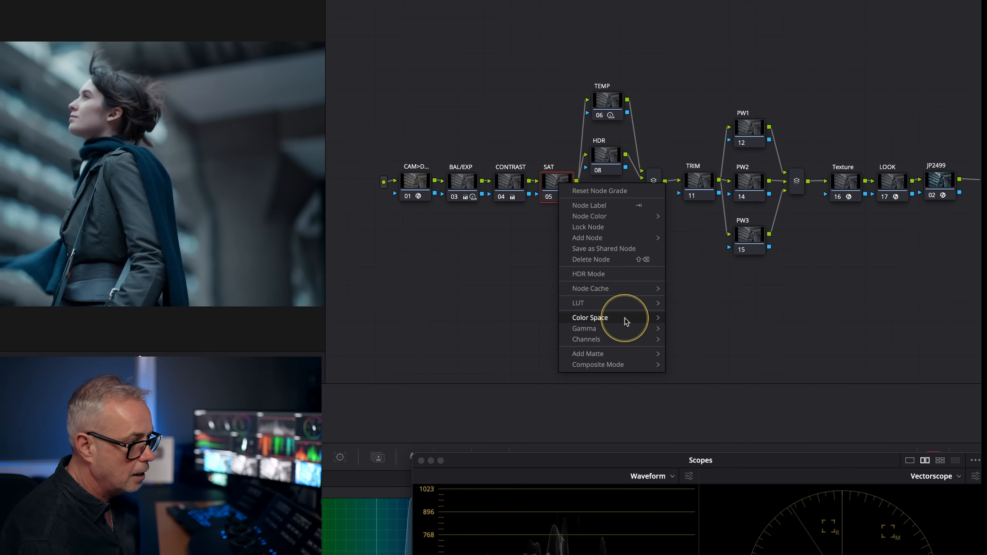
{"action": "mouse_move", "coordinate": [626, 319]}
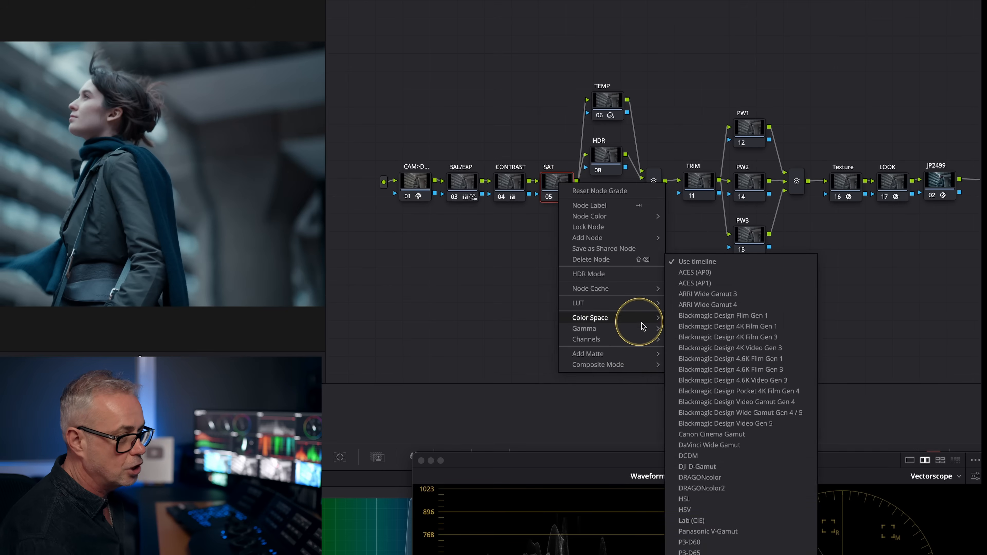
{"action": "left_click", "coordinate": [698, 511]}
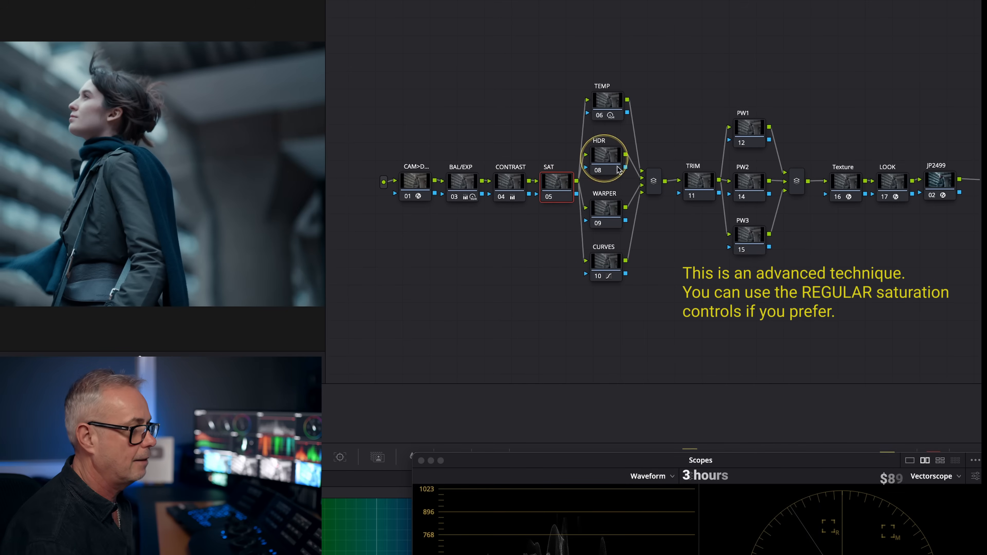
{"action": "right_click", "coordinate": [556, 186]}
{"action": "mouse_move", "coordinate": [622, 345]}
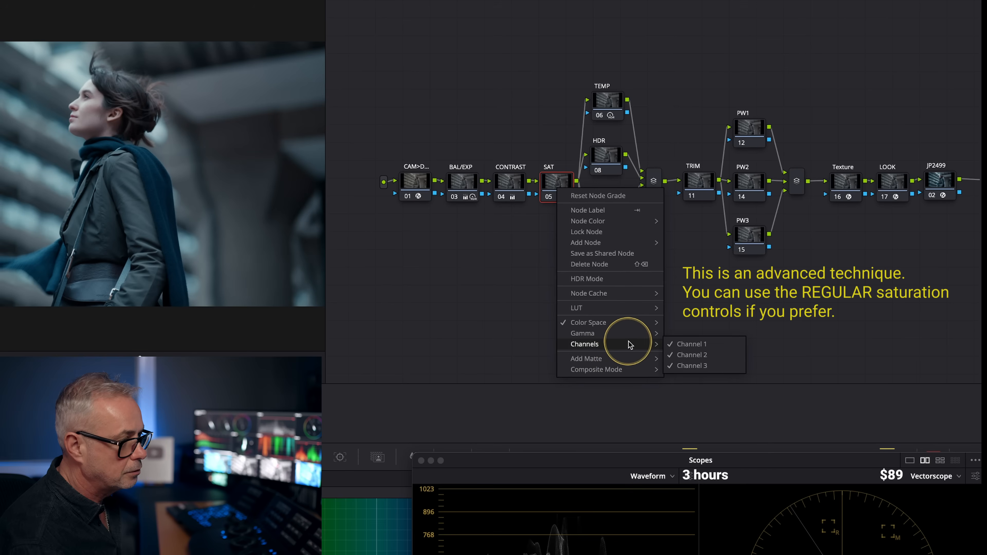
{"action": "left_click", "coordinate": [687, 345]}
{"action": "right_click", "coordinate": [563, 193]}
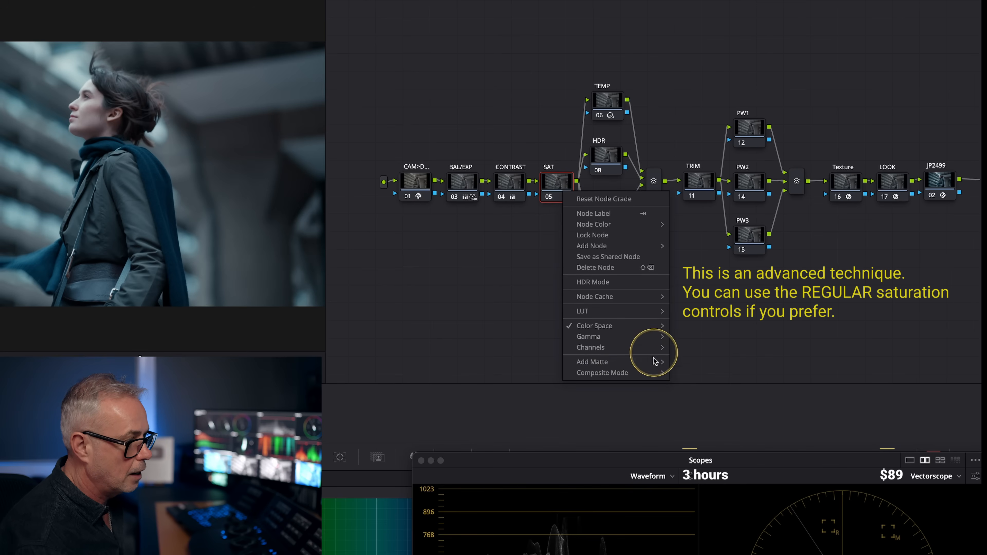
{"action": "mouse_move", "coordinate": [653, 347]}
{"action": "left_click", "coordinate": [696, 369]}
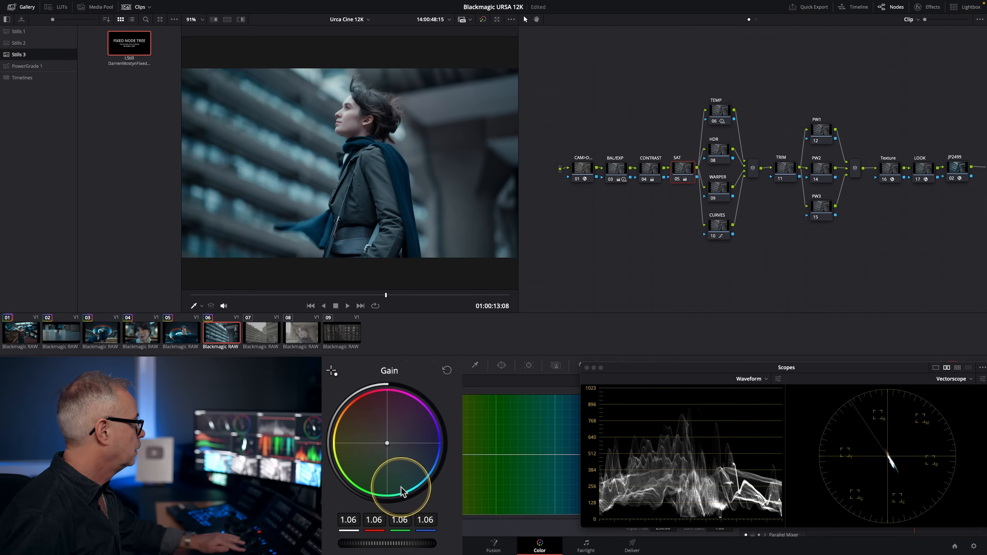
Step: Set the SAT node's Gain to 1.17 and compare the image with and without the node
{"action": "key", "text": "super+d"}
{"action": "key", "text": "super+d"}
{"action": "key", "text": "super+d"}
{"action": "key", "text": "super+d"}
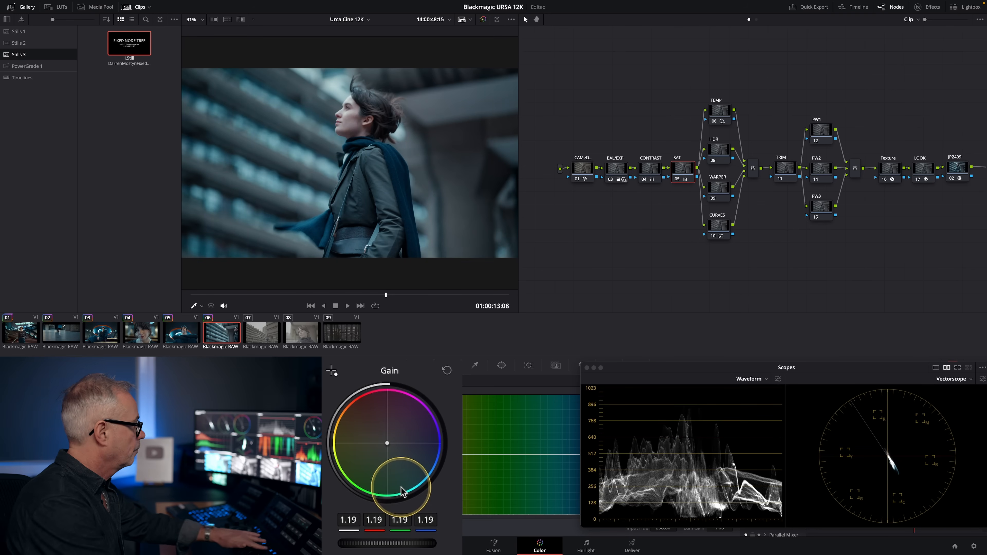
{"action": "key", "text": "super+d"}
{"action": "key", "text": "super+d"}
{"action": "key", "text": "super+d"}
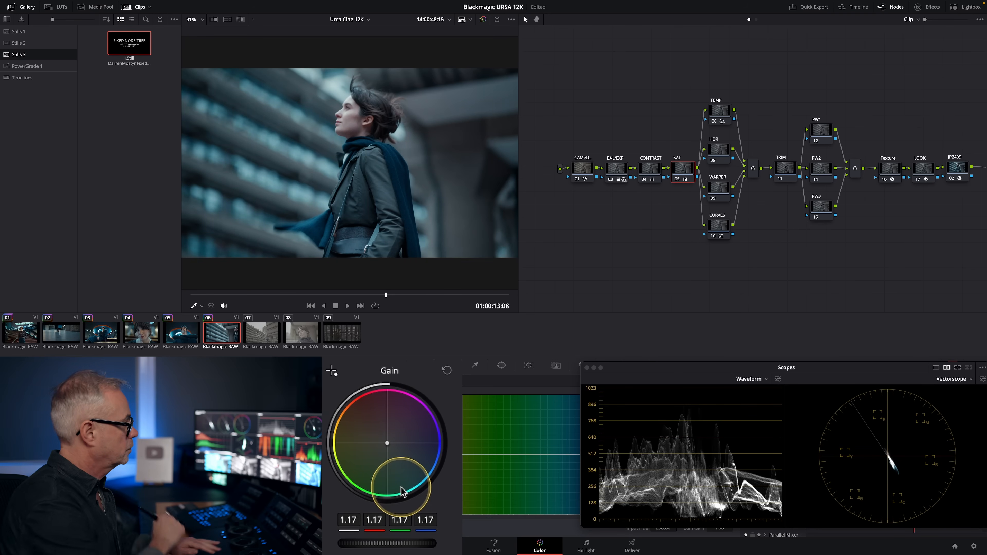
{"action": "key", "text": "super+d"}
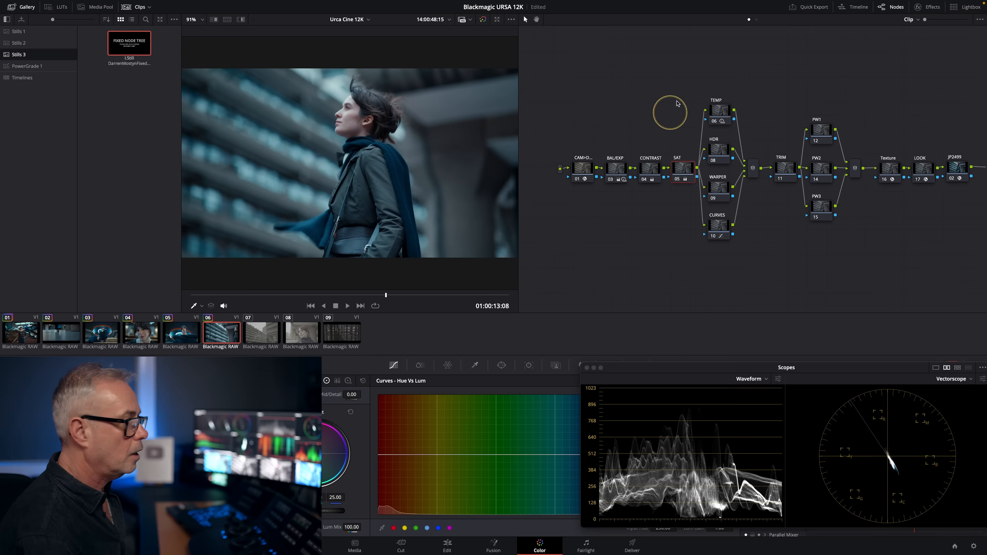
Step: Compare clip 06 with the TEMP node disabled and enabled
{"action": "left_click", "coordinate": [720, 112]}
{"action": "key", "text": "super+d"}
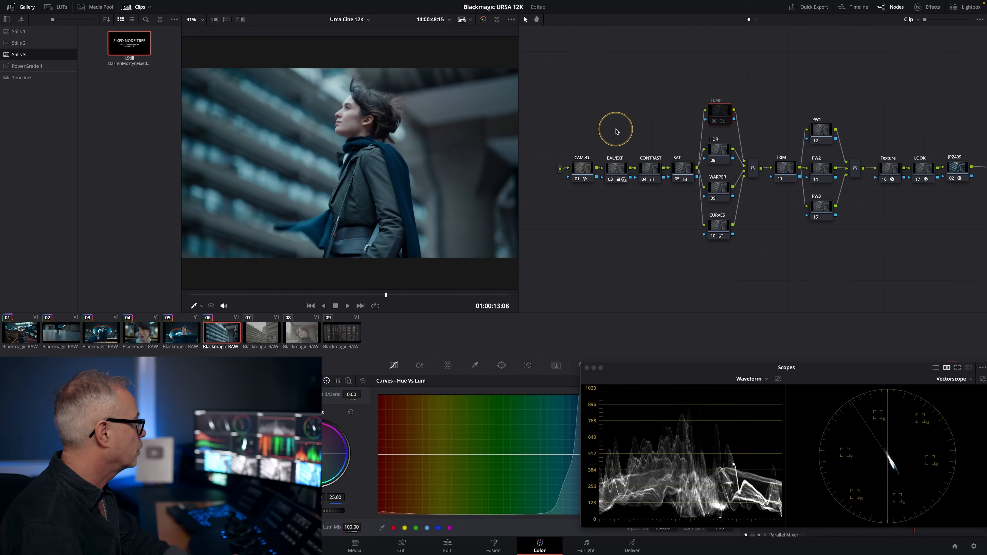
{"action": "key", "text": "super+d"}
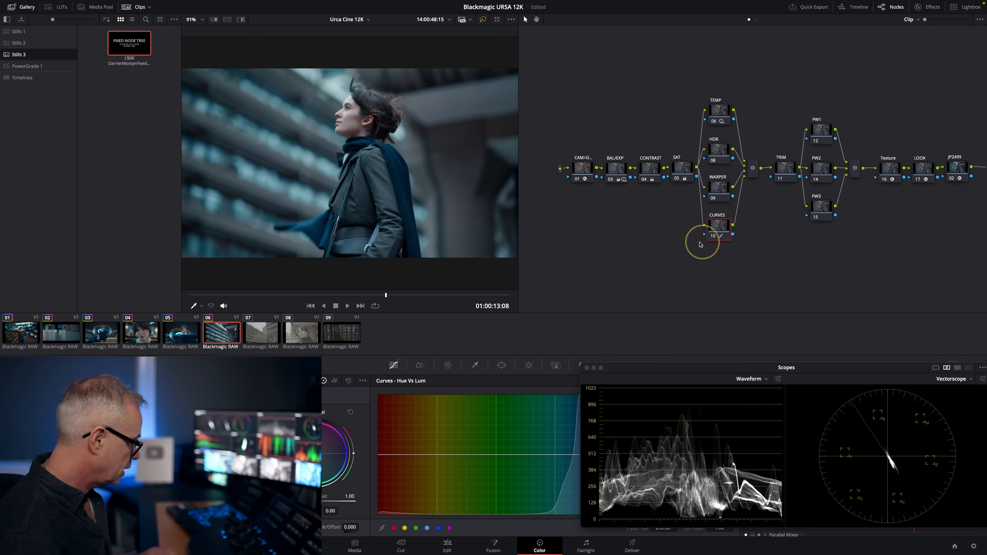
Step: Check the effect of the CURVES node on clip 06 and reset its grade
{"action": "key", "text": "super+d"}
{"action": "right_click", "coordinate": [727, 232]}
{"action": "left_click", "coordinate": [743, 237]}
Step: Add a circular window around the woman on clip 06's PW1 node and invert it
{"action": "left_click", "coordinate": [827, 130]}
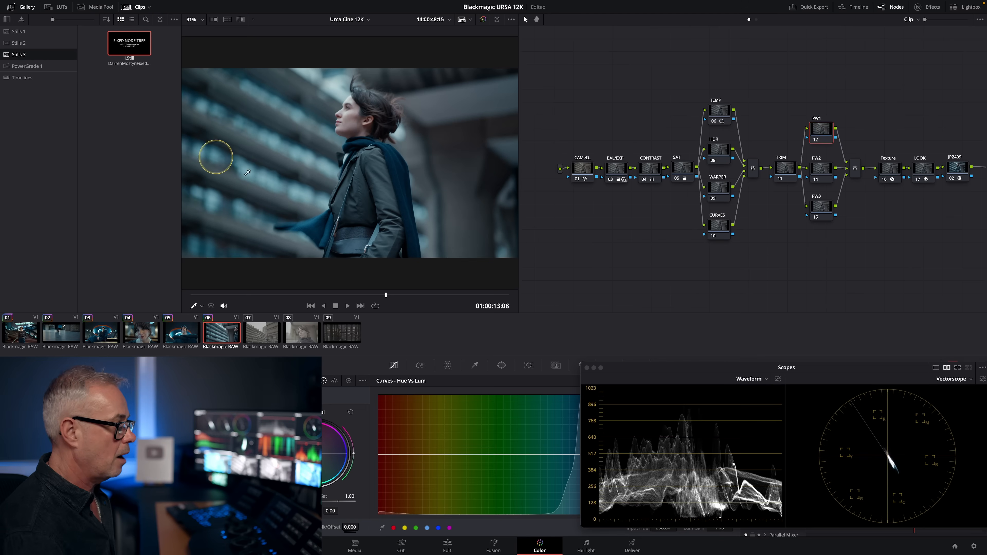
{"action": "left_click", "coordinate": [499, 368]}
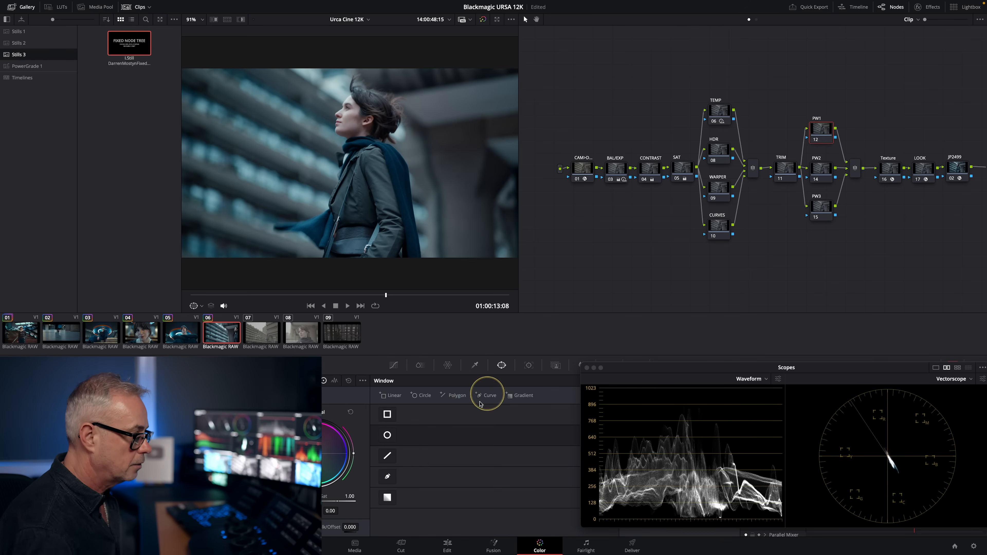
{"action": "left_click", "coordinate": [387, 436]}
{"action": "left_click_drag", "start_coordinate": [350, 230], "coordinate": [346, 258]}
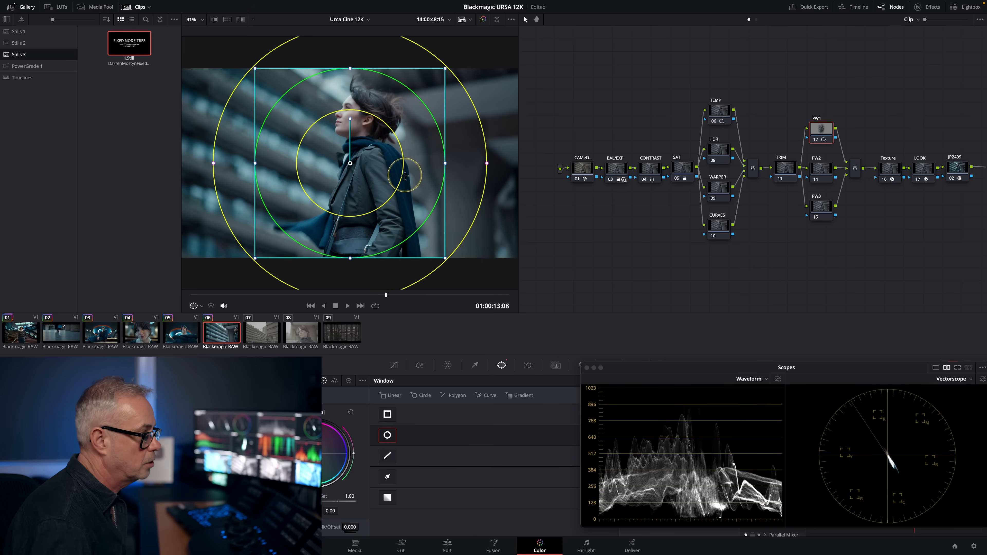
{"action": "left_click_drag", "start_coordinate": [665, 366], "coordinate": [758, 374]}
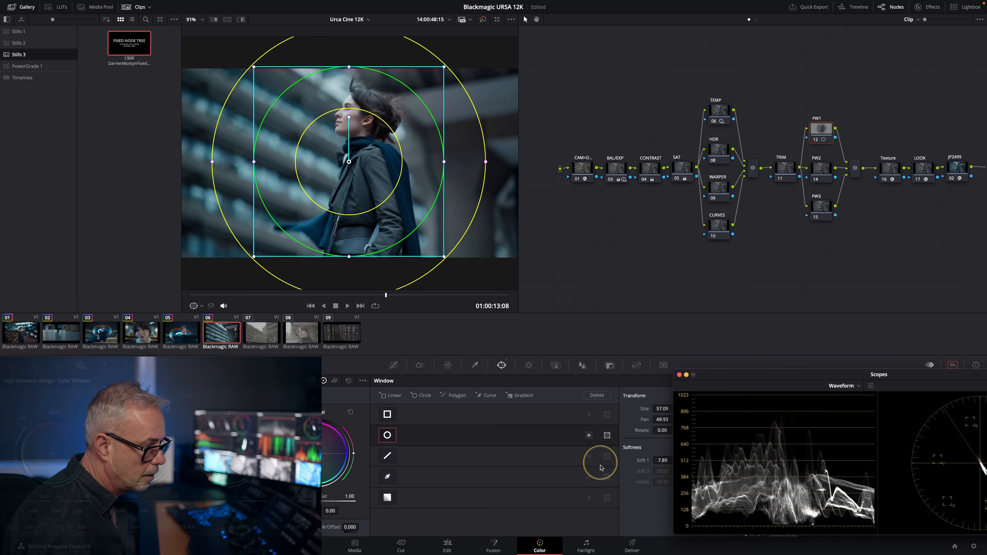
{"action": "left_click", "coordinate": [589, 436]}
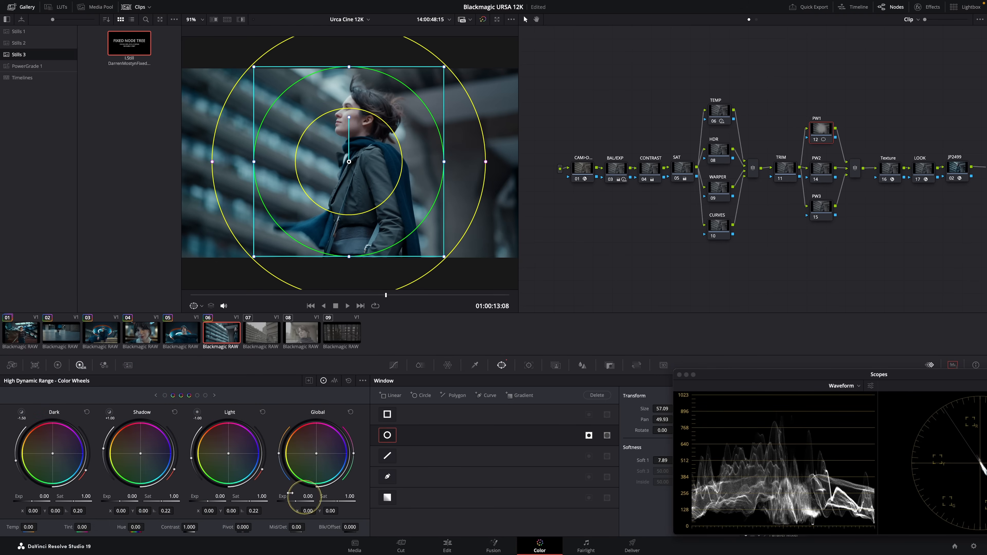
Step: Set the PW1 node's Offset to 25.15 in the primaries color wheels and check another frame of clip 06
{"action": "left_click", "coordinate": [58, 366]}
{"action": "left_click_drag", "start_coordinate": [325, 511], "coordinate": [296, 493]}
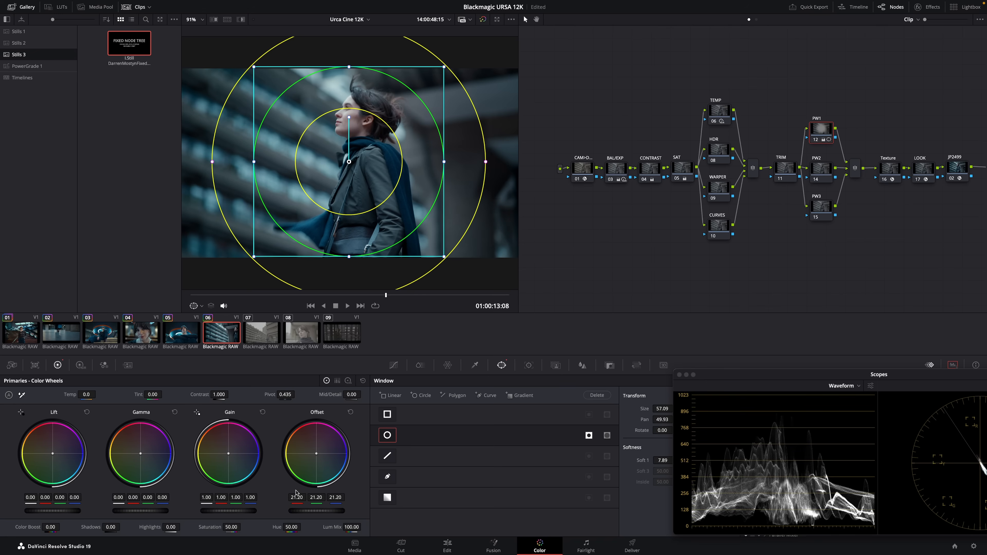
{"action": "left_click_drag", "start_coordinate": [318, 512], "coordinate": [397, 519]}
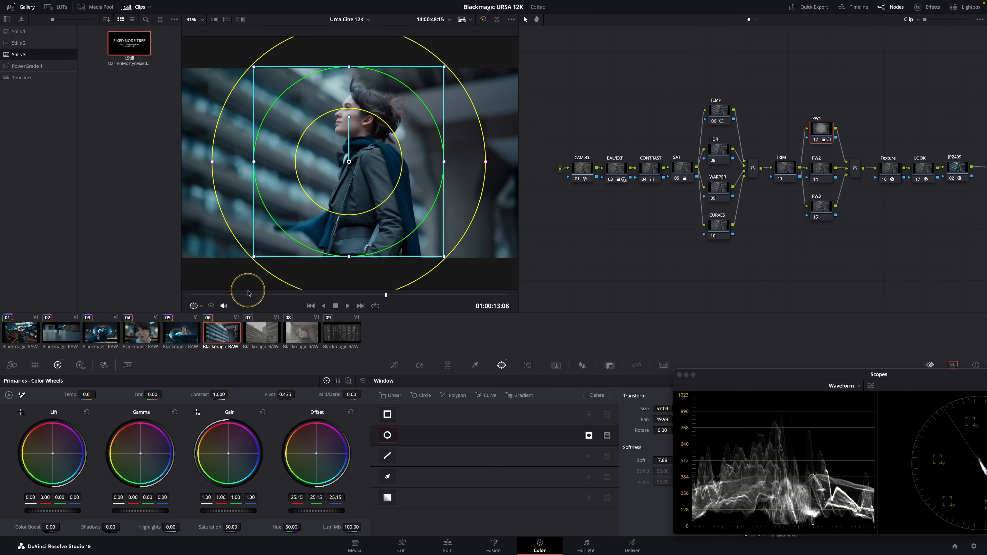
{"action": "left_click_drag", "start_coordinate": [248, 294], "coordinate": [127, 316]}
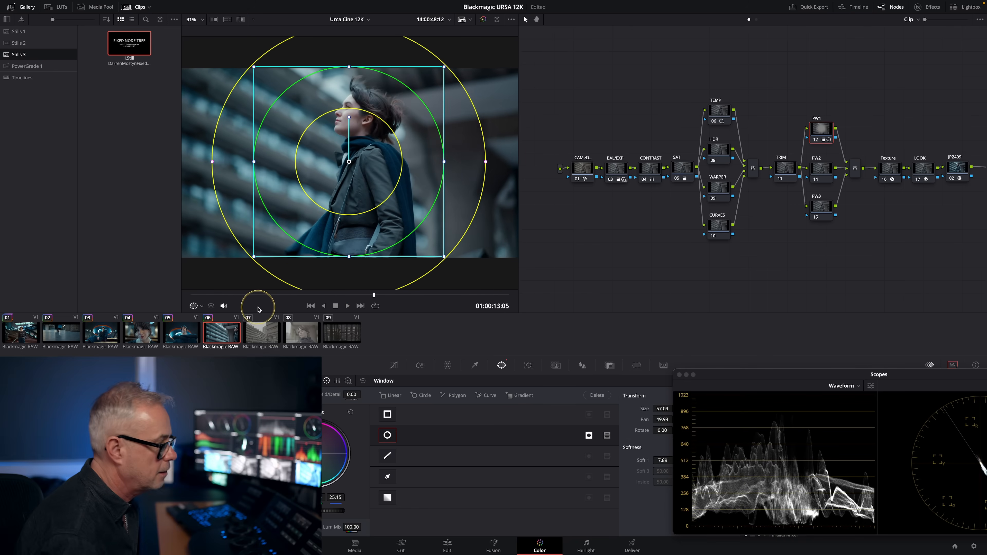
Step: Copy clip 06's grade to clip 07 and play the clip back
{"action": "left_click", "coordinate": [260, 334]}
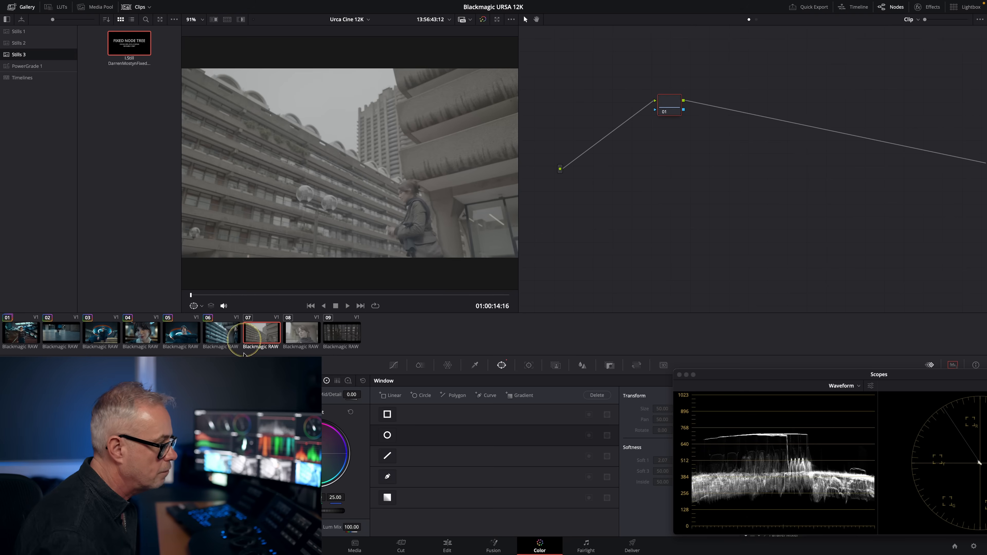
{"action": "left_click", "coordinate": [225, 334]}
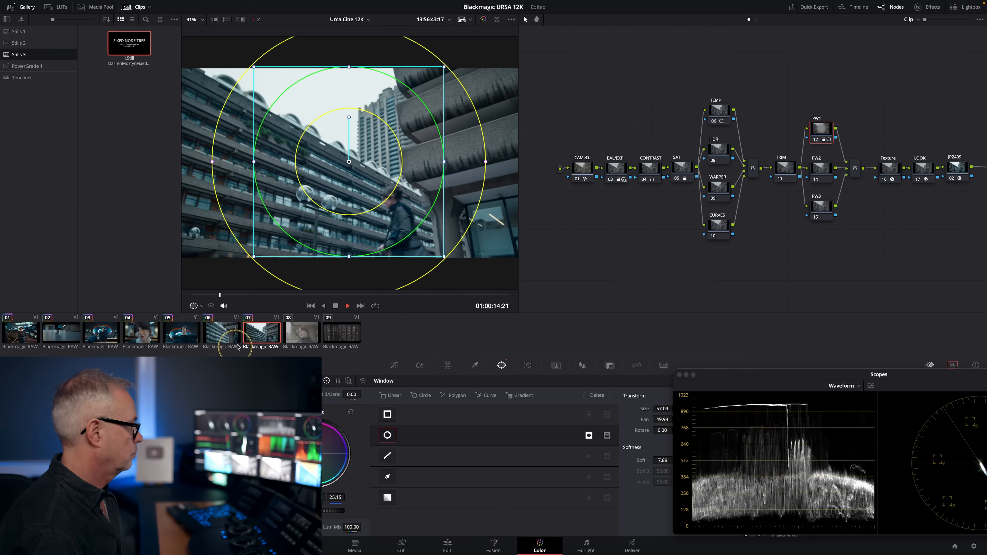
{"action": "left_click", "coordinate": [347, 306]}
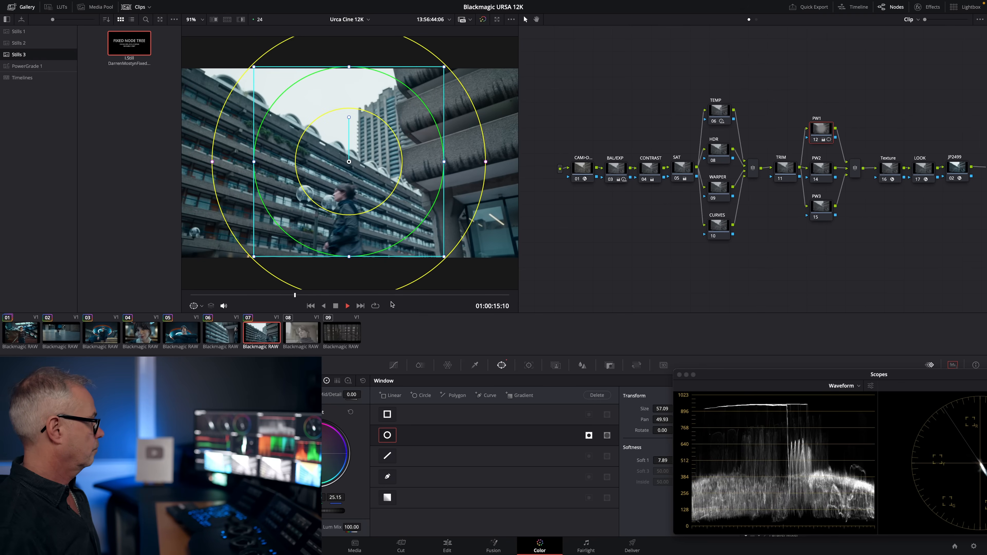
{"action": "key", "text": "space"}
Step: Copy clip 06's grade to clip 08 and check a frame further into the clip
{"action": "left_click", "coordinate": [300, 332]}
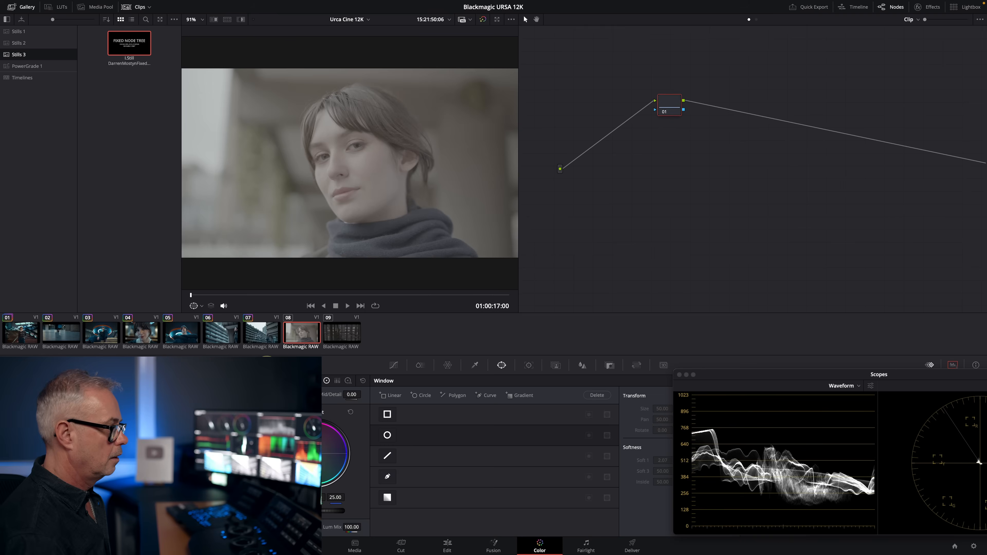
{"action": "middle_click", "coordinate": [229, 333]}
{"action": "left_click_drag", "start_coordinate": [280, 296], "coordinate": [347, 297]}
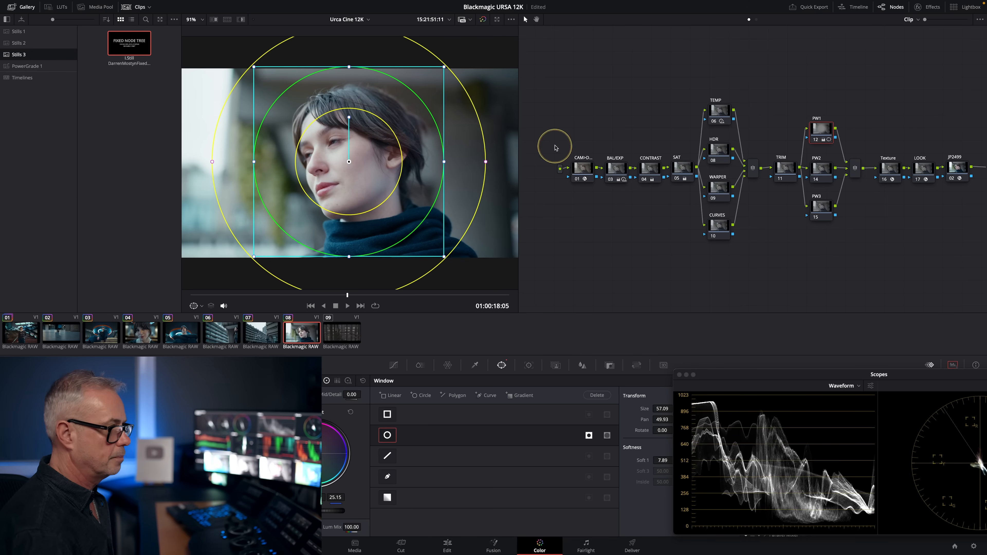
Step: Set the HDR Global exposure in clip 08's BAL/EXP node to -0.65
{"action": "left_click", "coordinate": [616, 168]}
{"action": "left_click", "coordinate": [82, 364]}
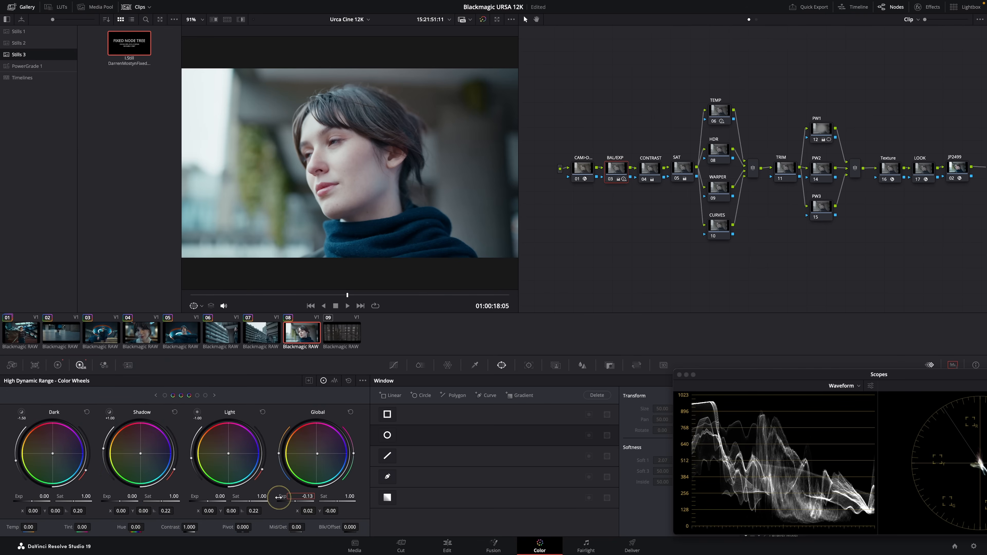
{"action": "left_click_drag", "start_coordinate": [305, 496], "coordinate": [318, 452]}
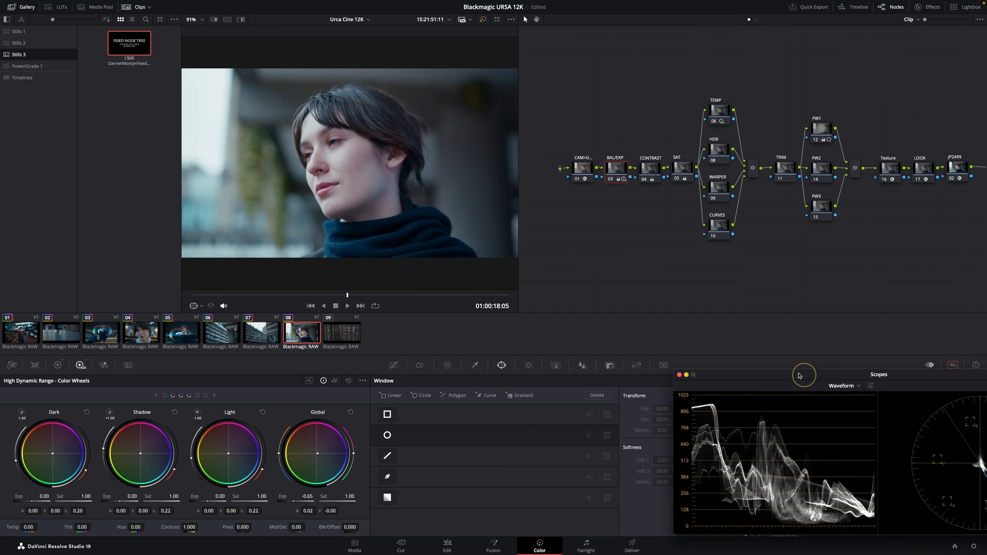
Step: Compare clip 08 with clip 06 and fine-tune the Global color balance of clip 08's BAL/EXP node
{"action": "left_click_drag", "start_coordinate": [800, 376], "coordinate": [716, 368]}
{"action": "left_click", "coordinate": [232, 334]}
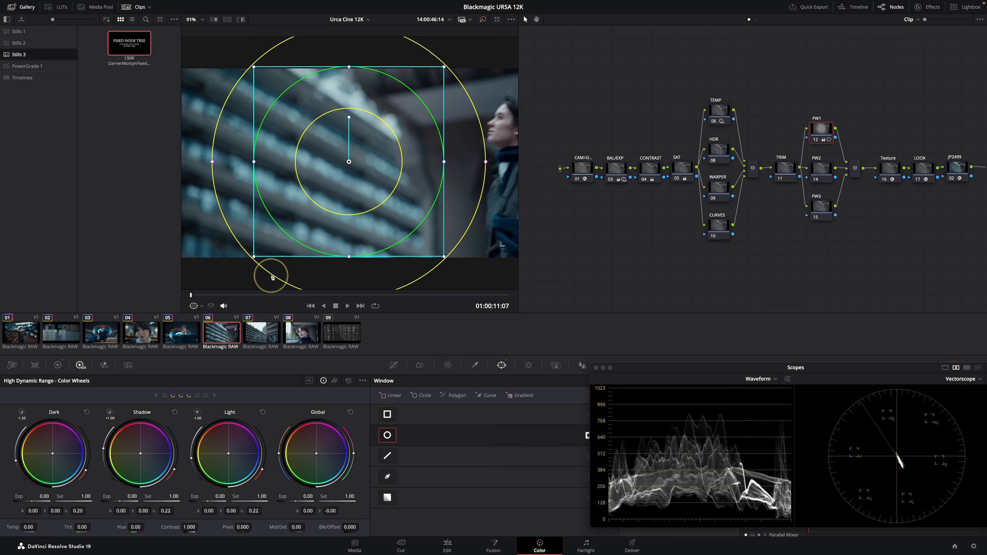
{"action": "left_click_drag", "start_coordinate": [311, 297], "coordinate": [394, 295]}
{"action": "left_click", "coordinate": [301, 332]}
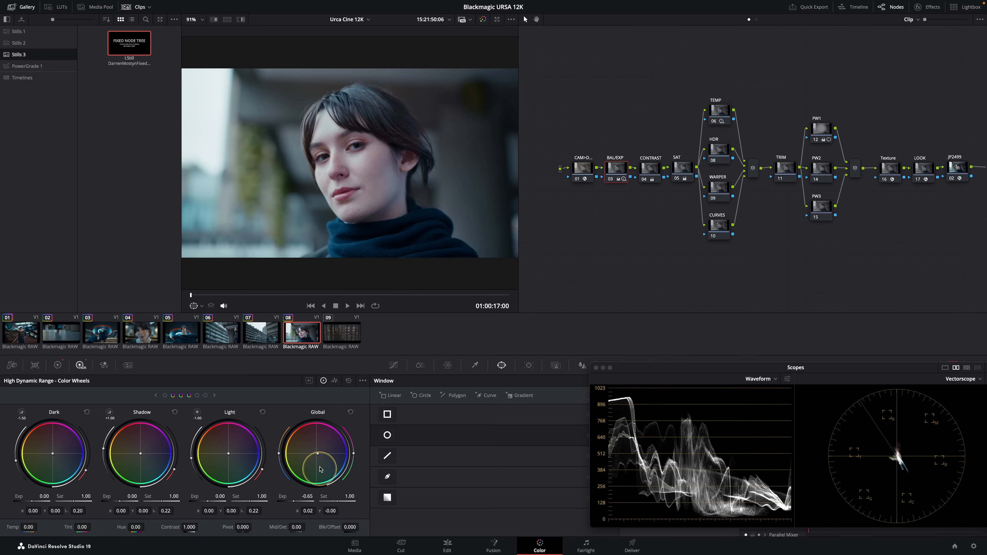
{"action": "left_click_drag", "start_coordinate": [318, 454], "coordinate": [316, 455]}
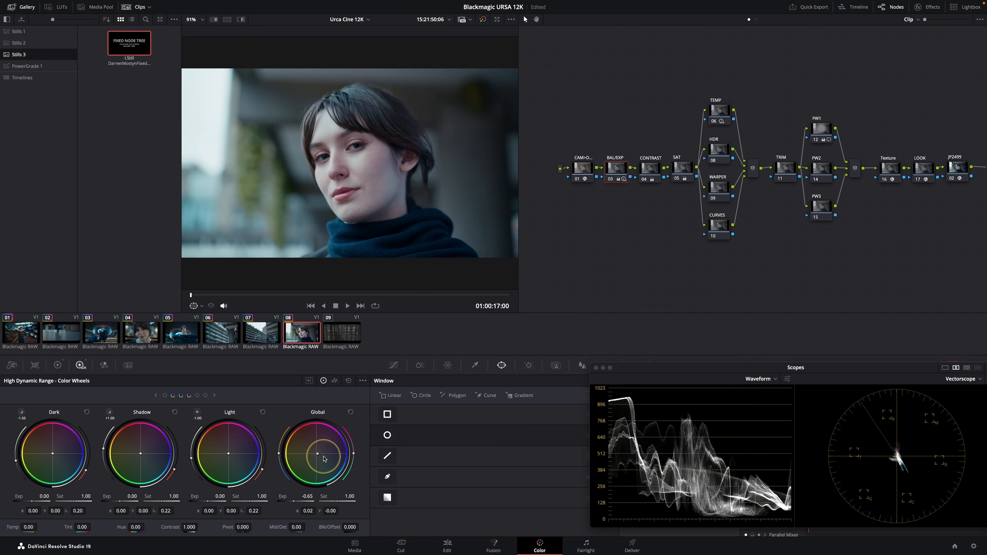
Step: Copy clip 01's grade to clip 09, viewing a frame where the woman faces the camera
{"action": "left_click", "coordinate": [342, 333]}
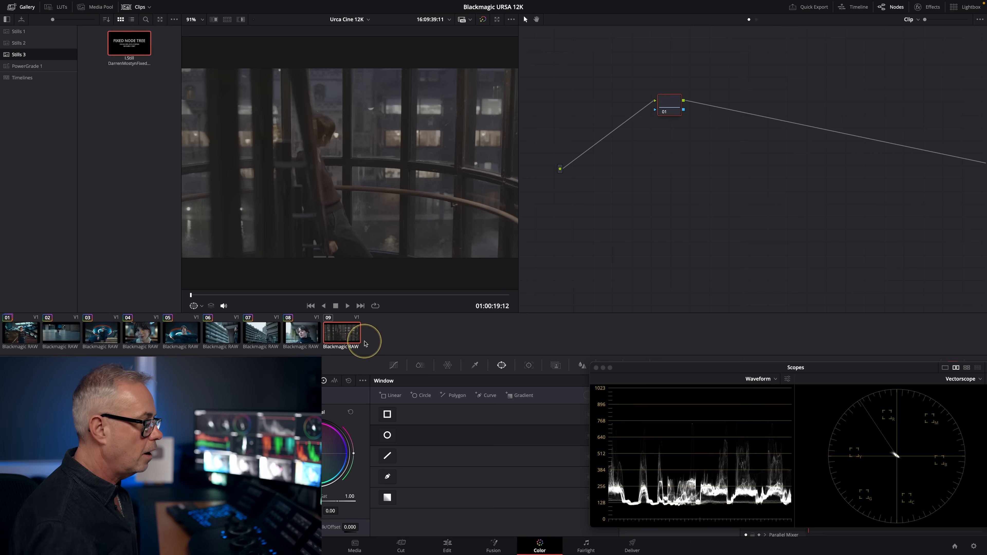
{"action": "left_click_drag", "start_coordinate": [286, 295], "coordinate": [370, 296]}
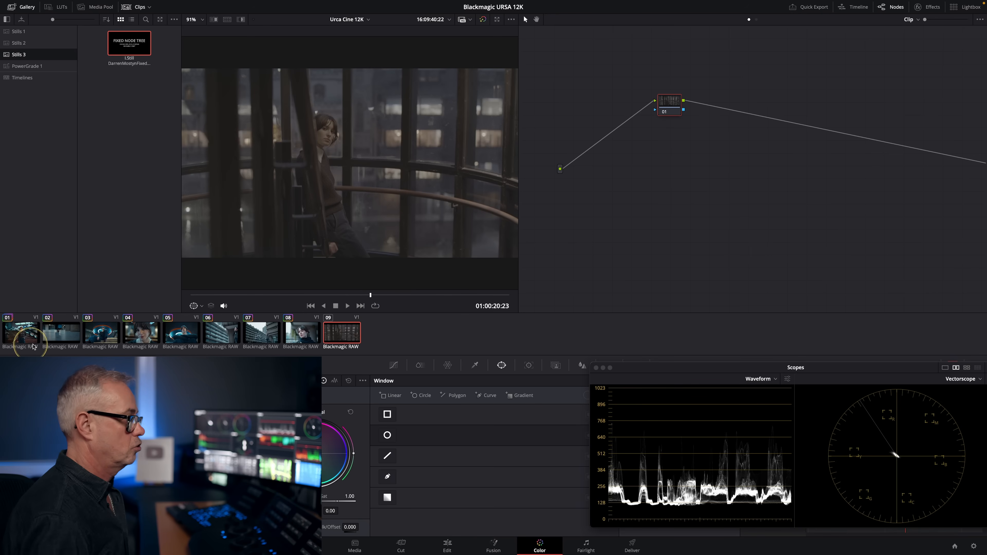
{"action": "middle_click", "coordinate": [12, 333]}
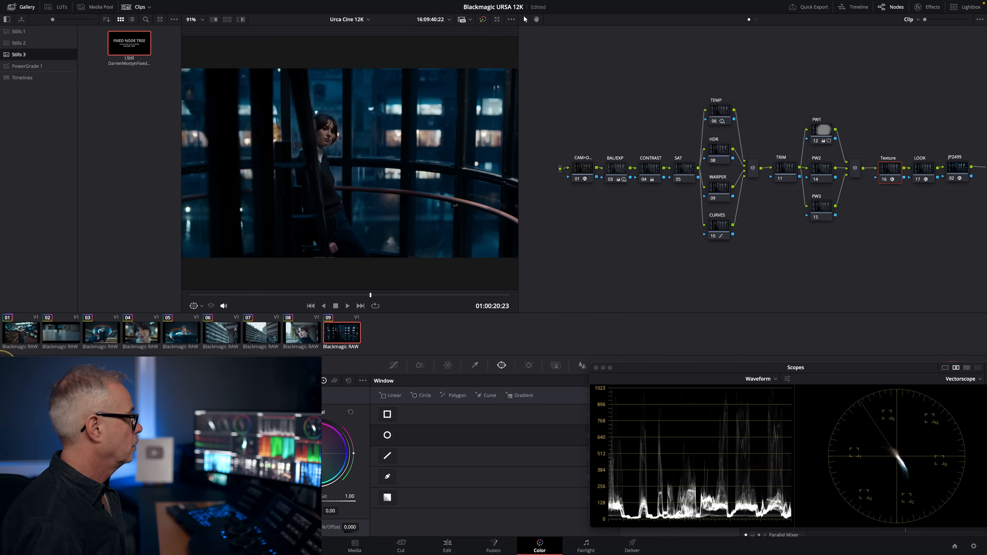
Step: Set the HDR Global exposure in clip 09's BAL/EXP node to 2.10 and disable its CURVES node
{"action": "left_click", "coordinate": [616, 167]}
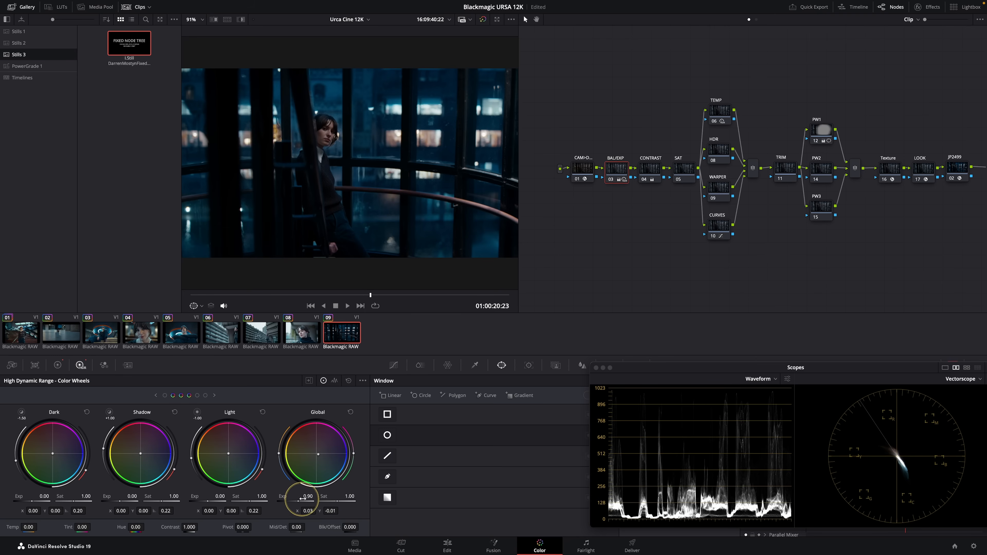
{"action": "left_click_drag", "start_coordinate": [307, 496], "coordinate": [497, 494]}
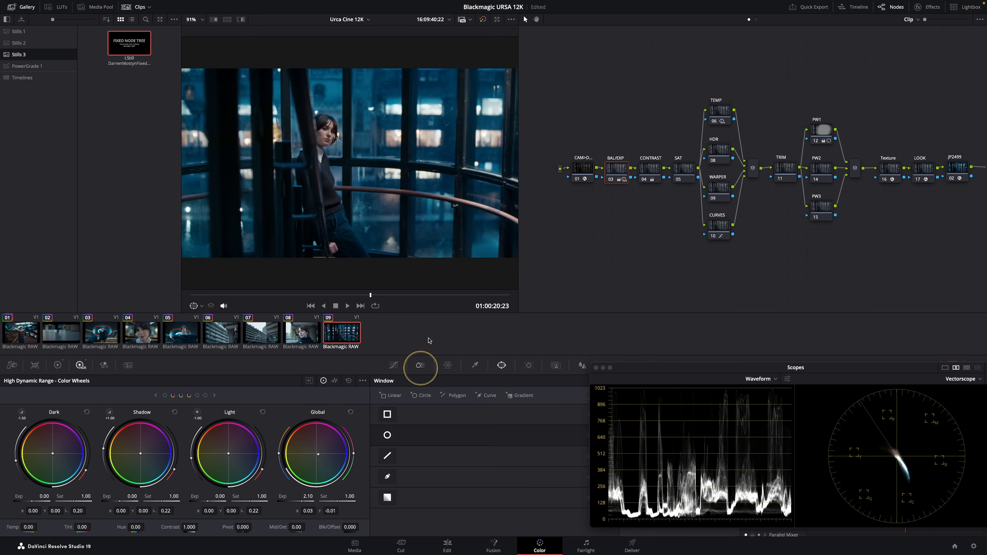
{"action": "key", "text": "ctrl+d"}
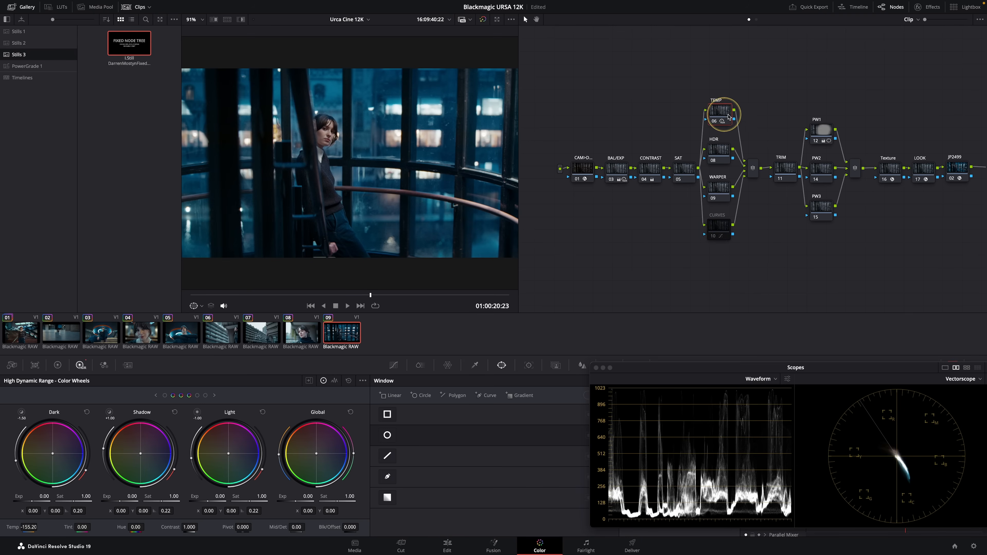
{"action": "key", "text": "ctrl+d"}
{"action": "key", "text": "ctrl+d"}
{"action": "key", "text": "ctrl+d"}
Step: Shrink clip 09's PW1 curve window to size 41.96, move it over the woman with pan 47.60, and extend its lower points downward
{"action": "left_click", "coordinate": [817, 140]}
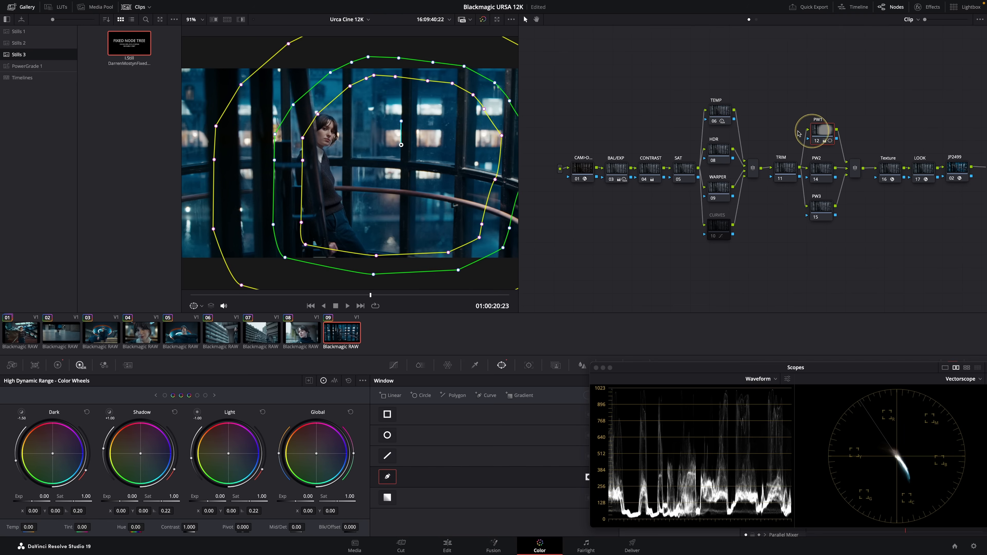
{"action": "left_click_drag", "start_coordinate": [392, 201], "coordinate": [340, 196]}
{"action": "left_click_drag", "start_coordinate": [638, 369], "coordinate": [773, 415]}
{"action": "left_click_drag", "start_coordinate": [663, 412], "coordinate": [374, 229]}
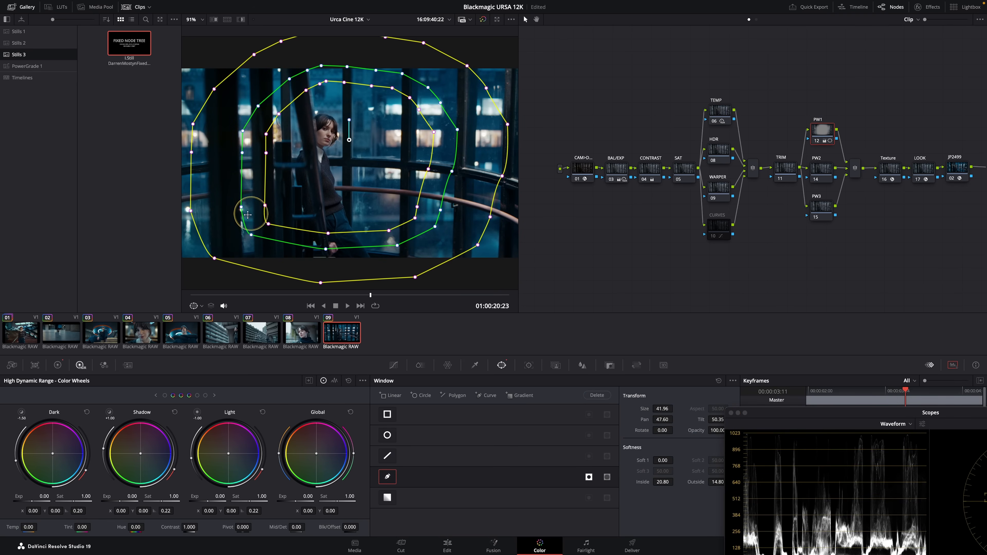
{"action": "left_click_drag", "start_coordinate": [256, 225], "coordinate": [527, 305]}
{"action": "left_click_drag", "start_coordinate": [350, 230], "coordinate": [350, 252]}
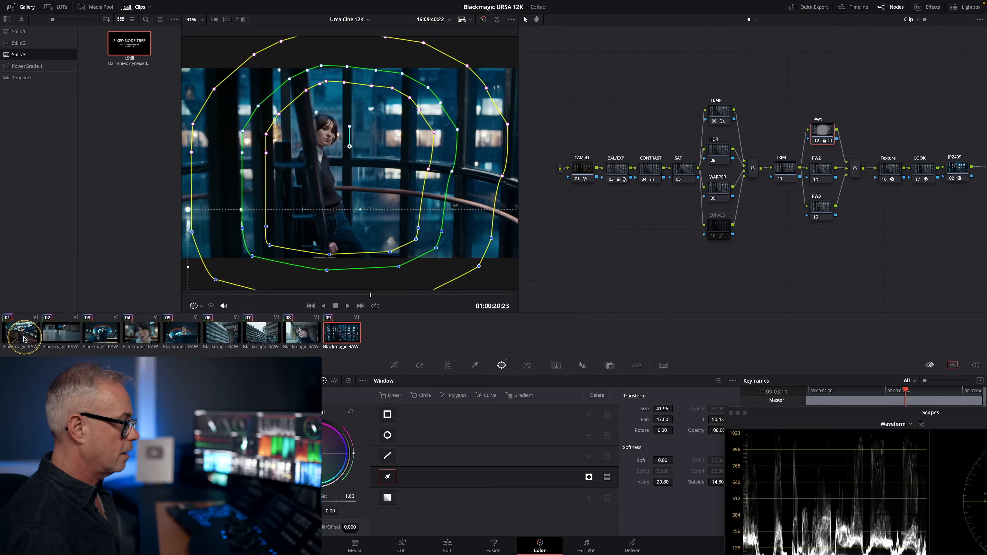
Step: Play back the graded clips, including full screen, and lower the HDR Global exposure in clip 08's BAL/EXP node
{"action": "left_click", "coordinate": [18, 336]}
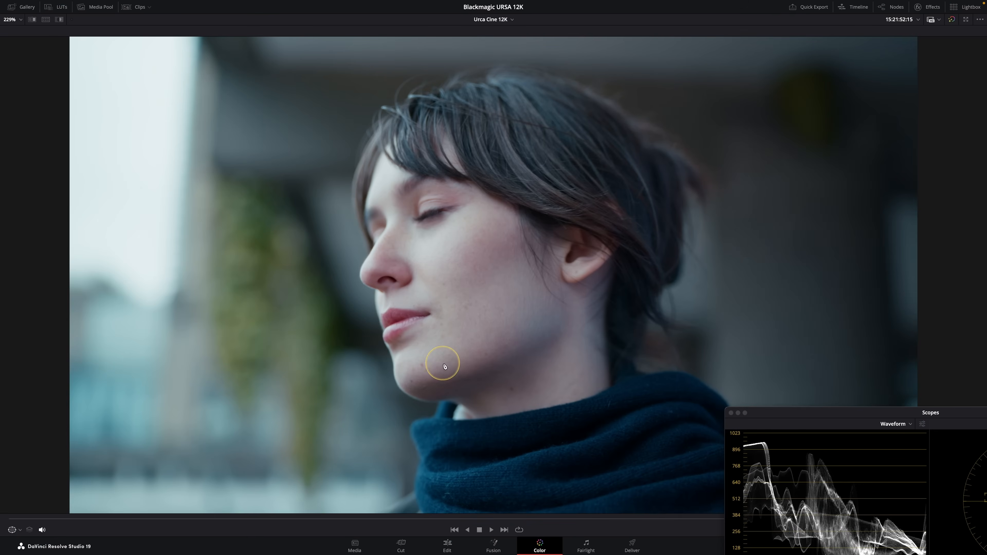
{"action": "key", "text": "shift+f"}
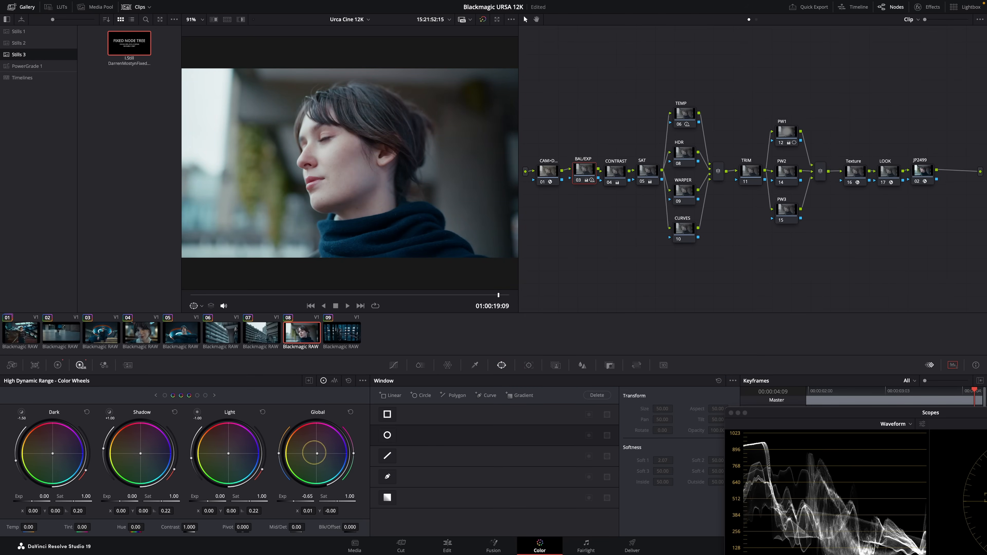
{"action": "left_click_drag", "start_coordinate": [306, 499], "coordinate": [234, 498]}
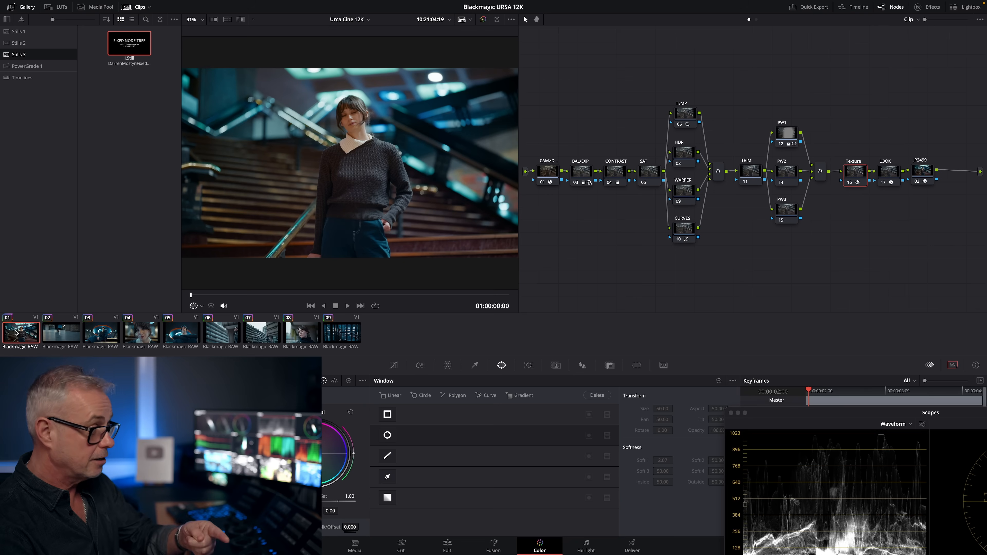
{"action": "key", "text": "space"}
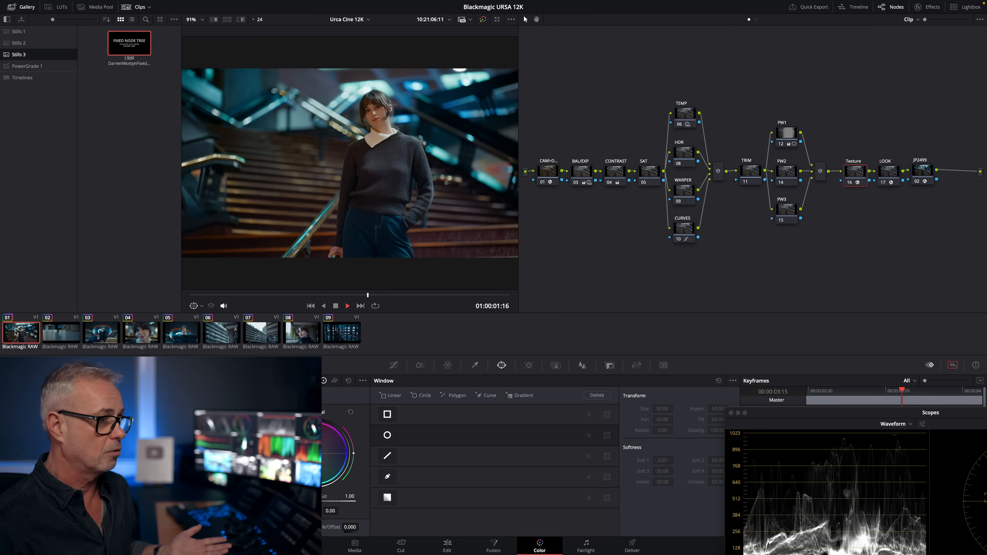